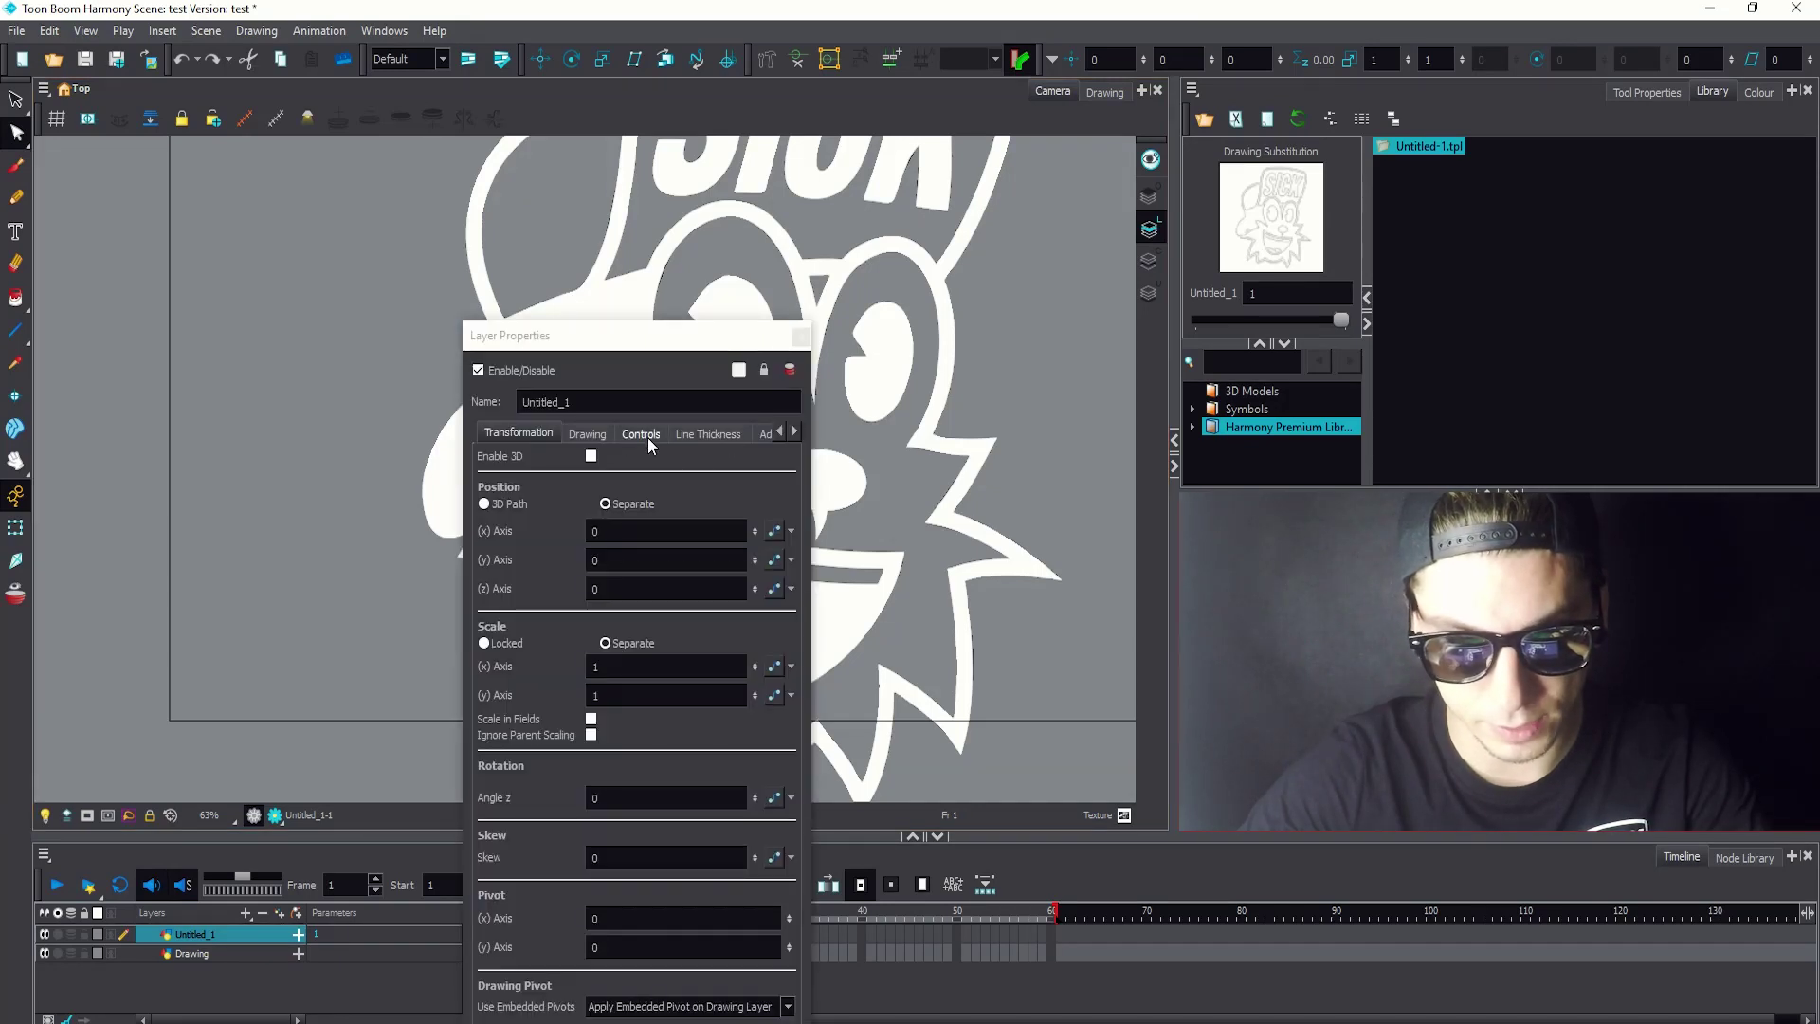
Open the Drawing tab of Untitled_1's Layer Properties to see its vector art layer settings
{"action": "left_click", "coordinate": [640, 434]}
{"action": "left_click", "coordinate": [588, 431]}
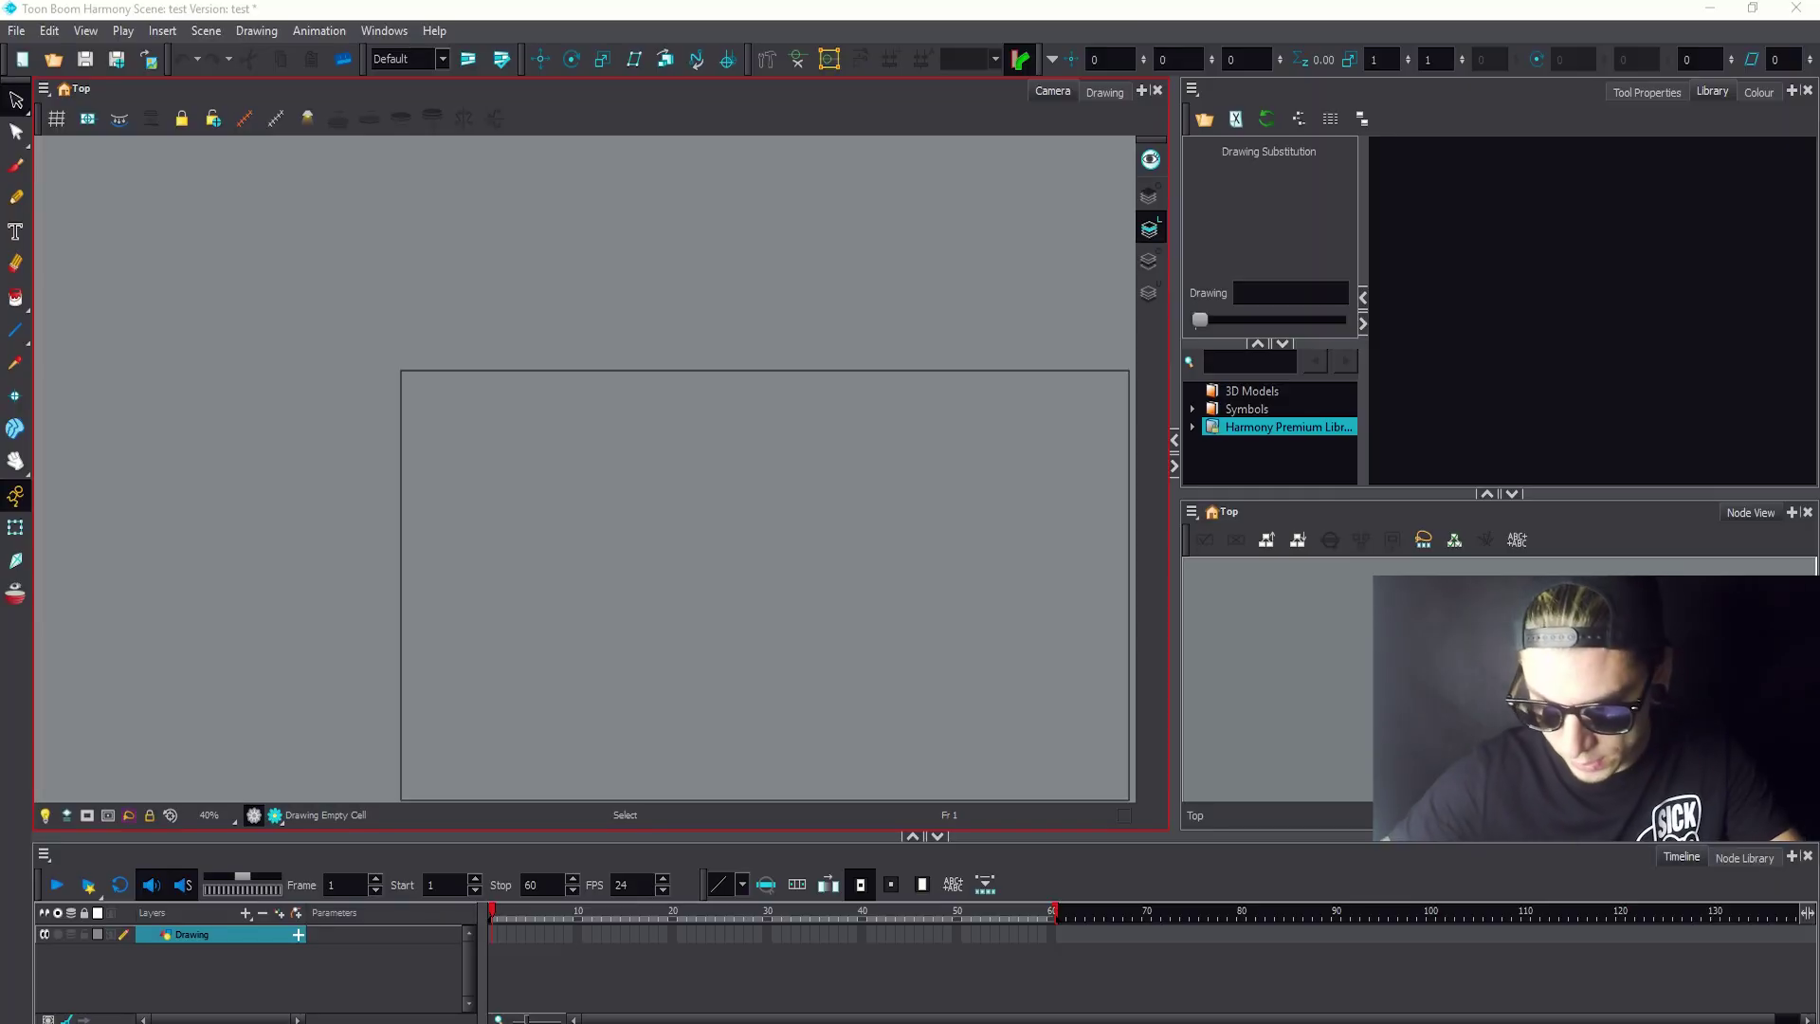
In Photoshop, toggle the SICK logo layer's visibility off and back on to check it
{"action": "left_click", "coordinate": [1272, 725]}
{"action": "scroll", "coordinate": [861, 520], "scroll_direction": "down", "scroll_amount": 3}
{"action": "scroll", "coordinate": [862, 521], "scroll_direction": "up", "scroll_amount": 1}
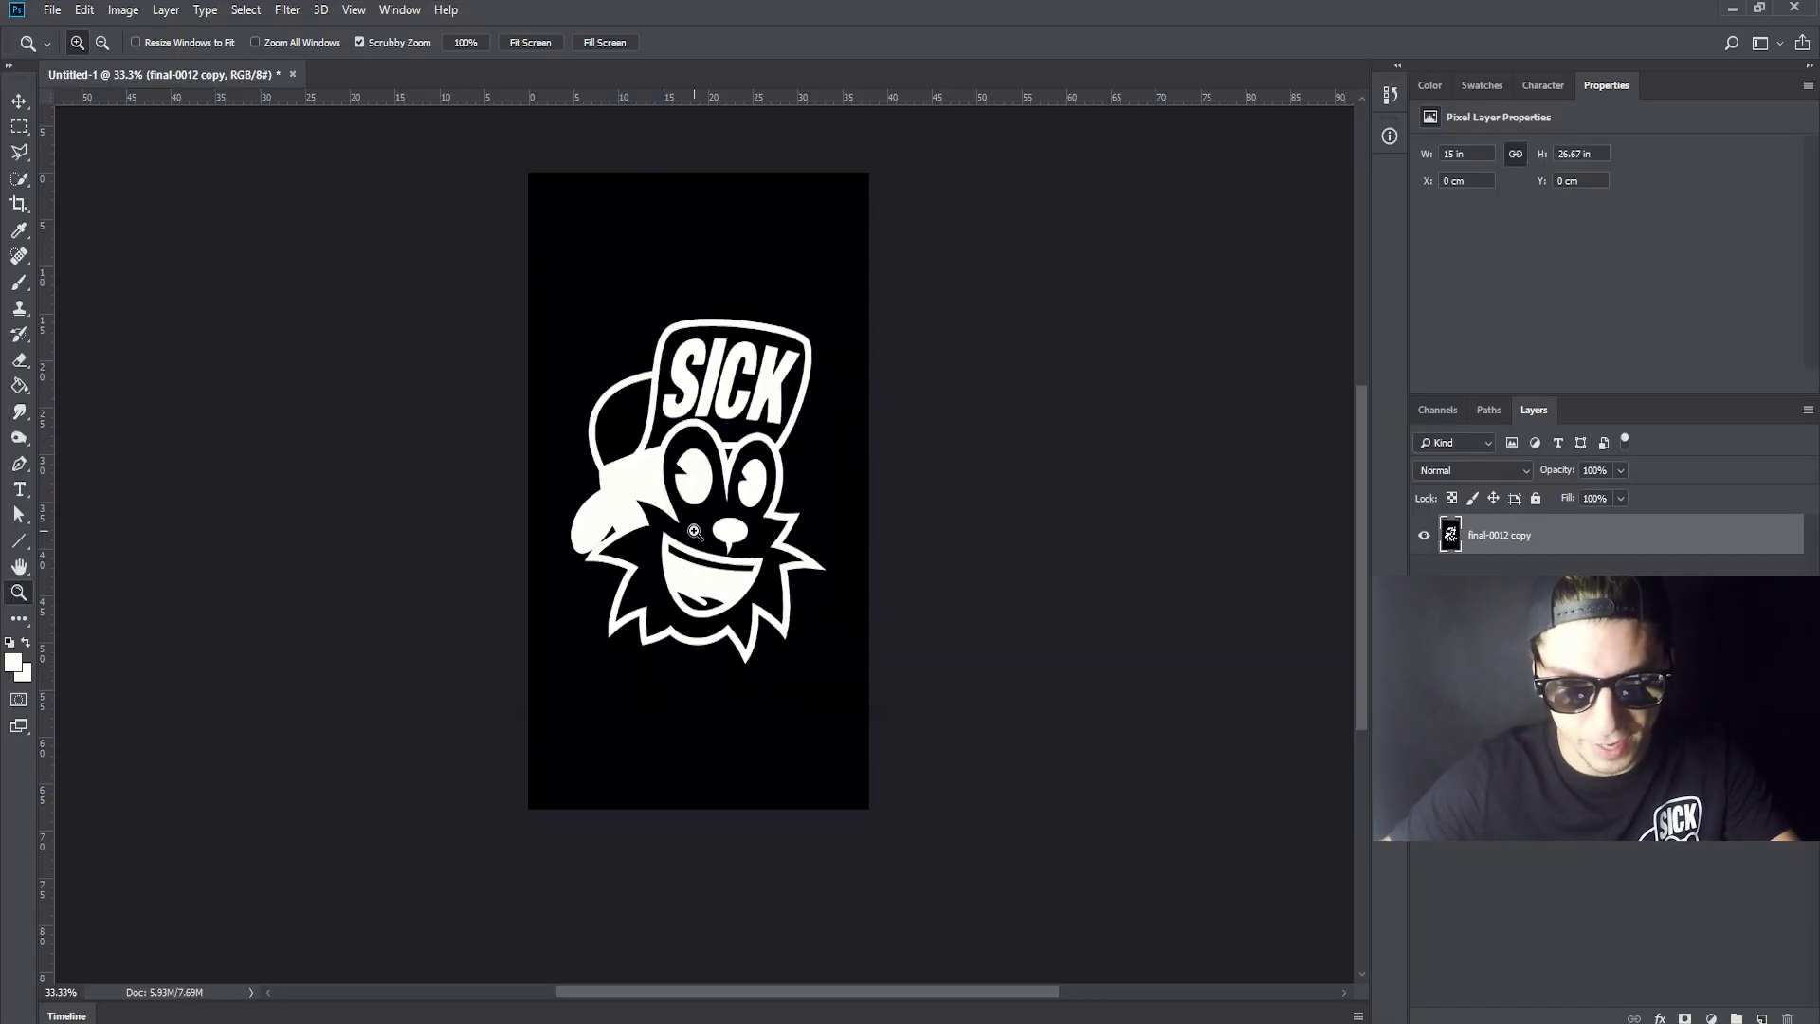
{"action": "scroll", "coordinate": [696, 493], "scroll_direction": "up", "scroll_amount": 1}
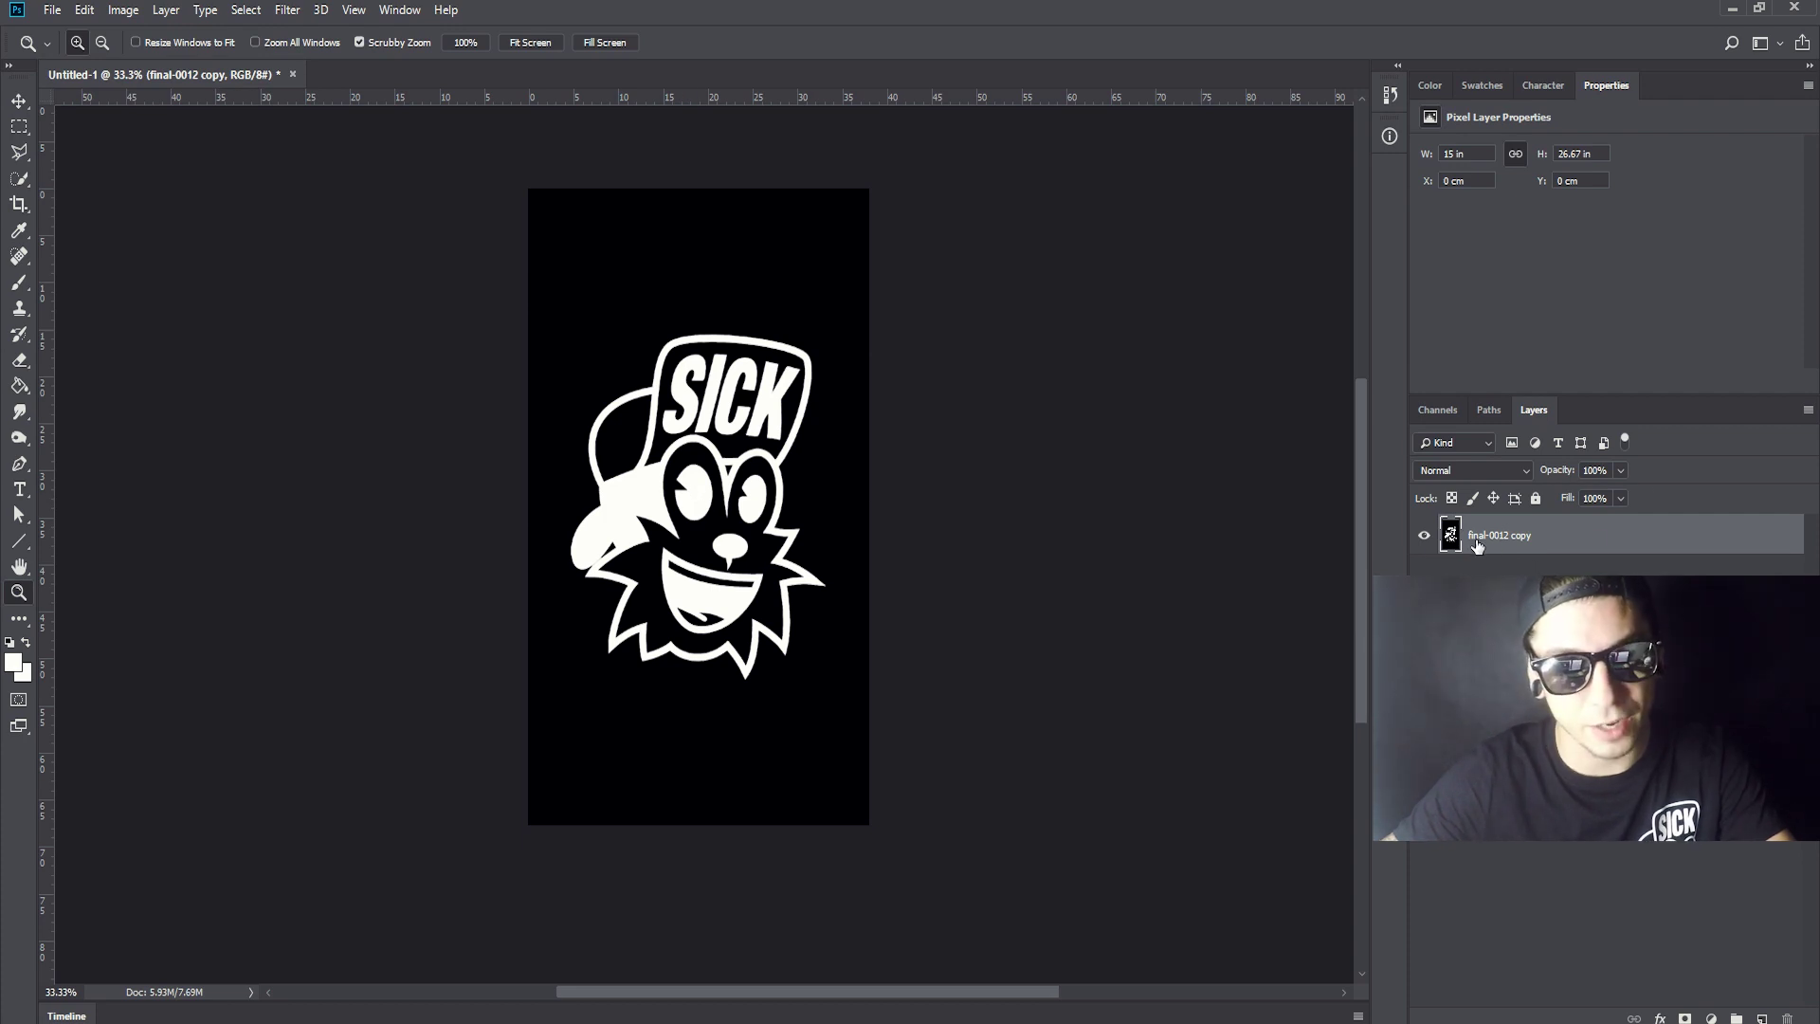
{"action": "left_click", "coordinate": [1422, 539]}
{"action": "left_click", "coordinate": [1422, 538]}
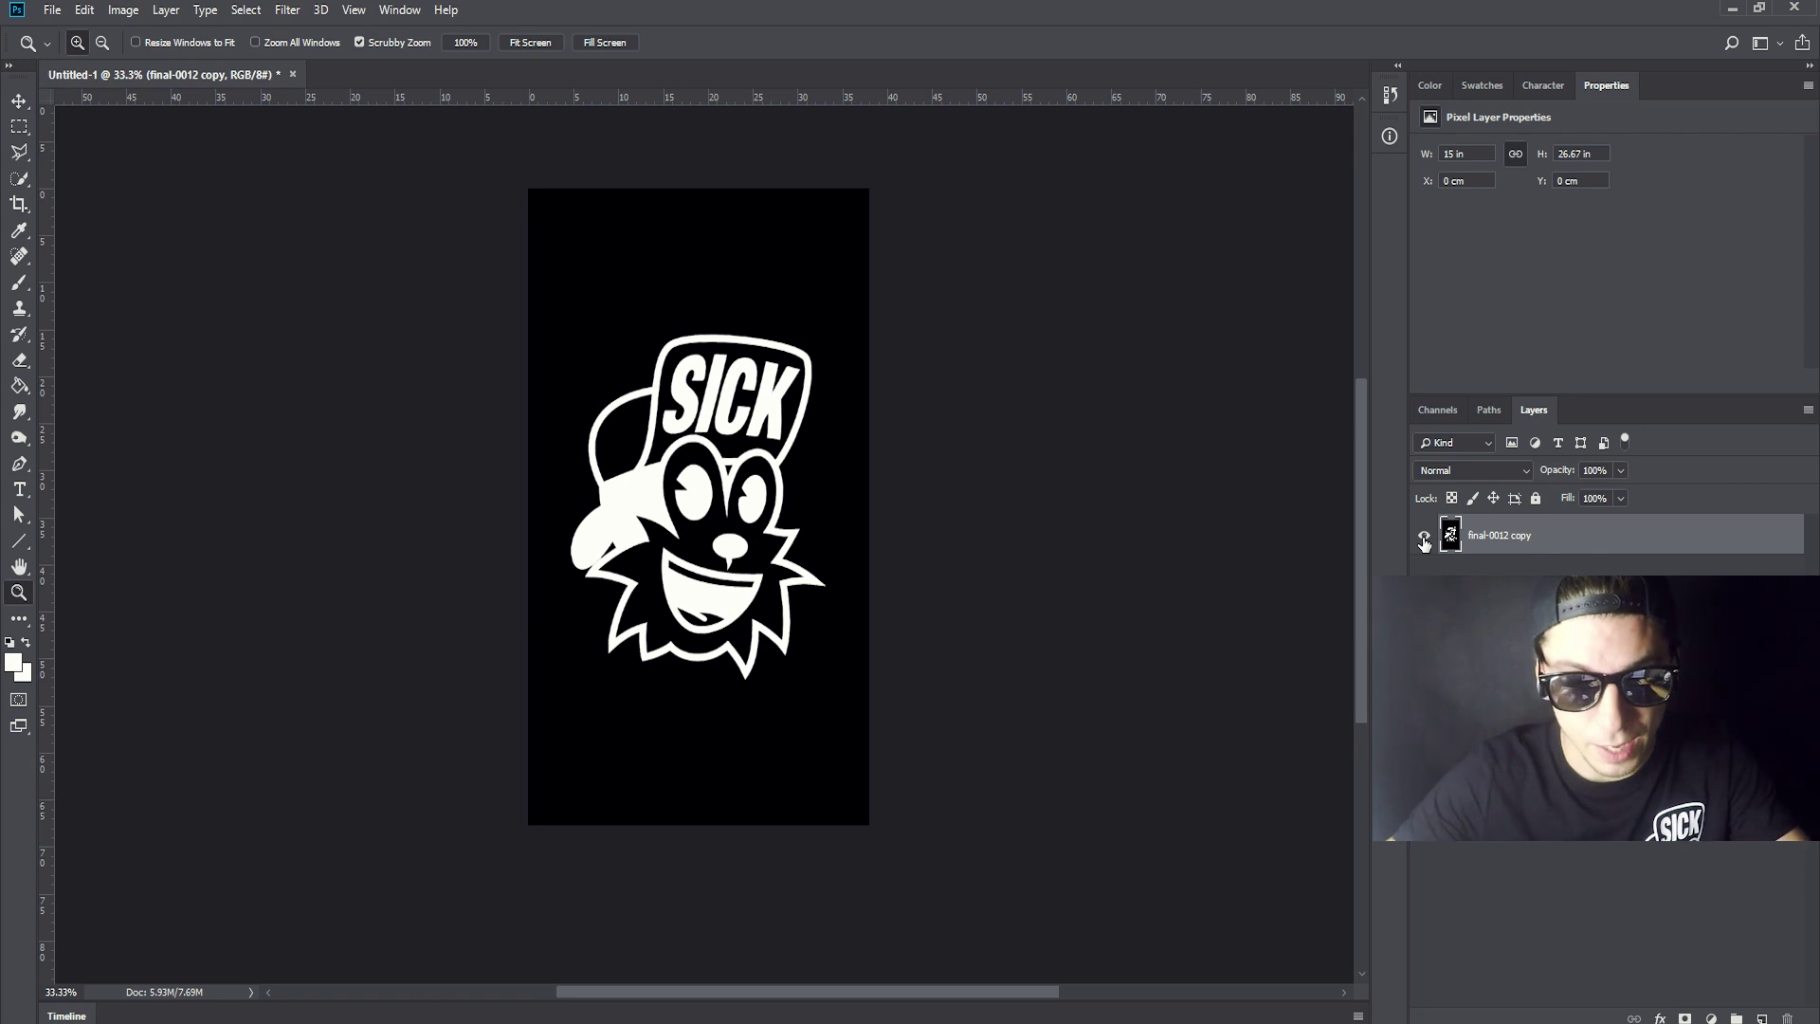
Select the white logo areas using Select > Color Range with a lowered Fuzziness
{"action": "left_click", "coordinate": [246, 9]}
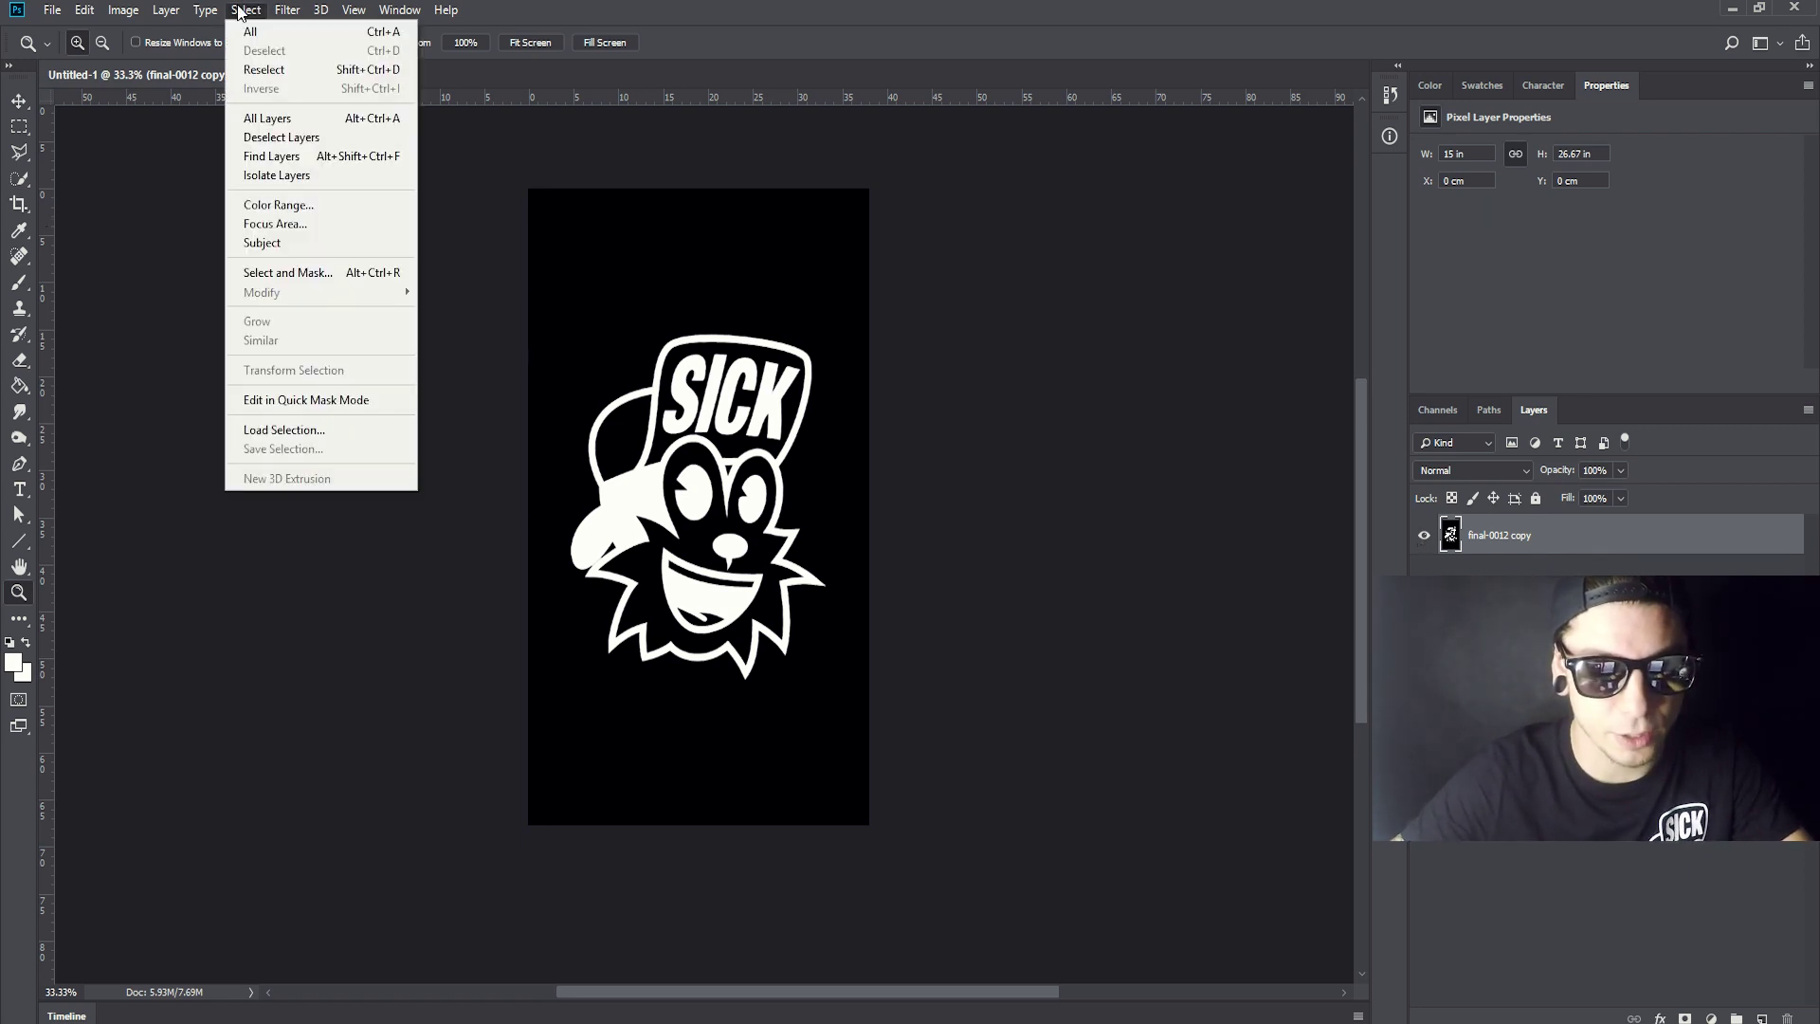
{"action": "left_click", "coordinate": [286, 205]}
{"action": "left_click_drag", "start_coordinate": [760, 343], "coordinate": [282, 351]}
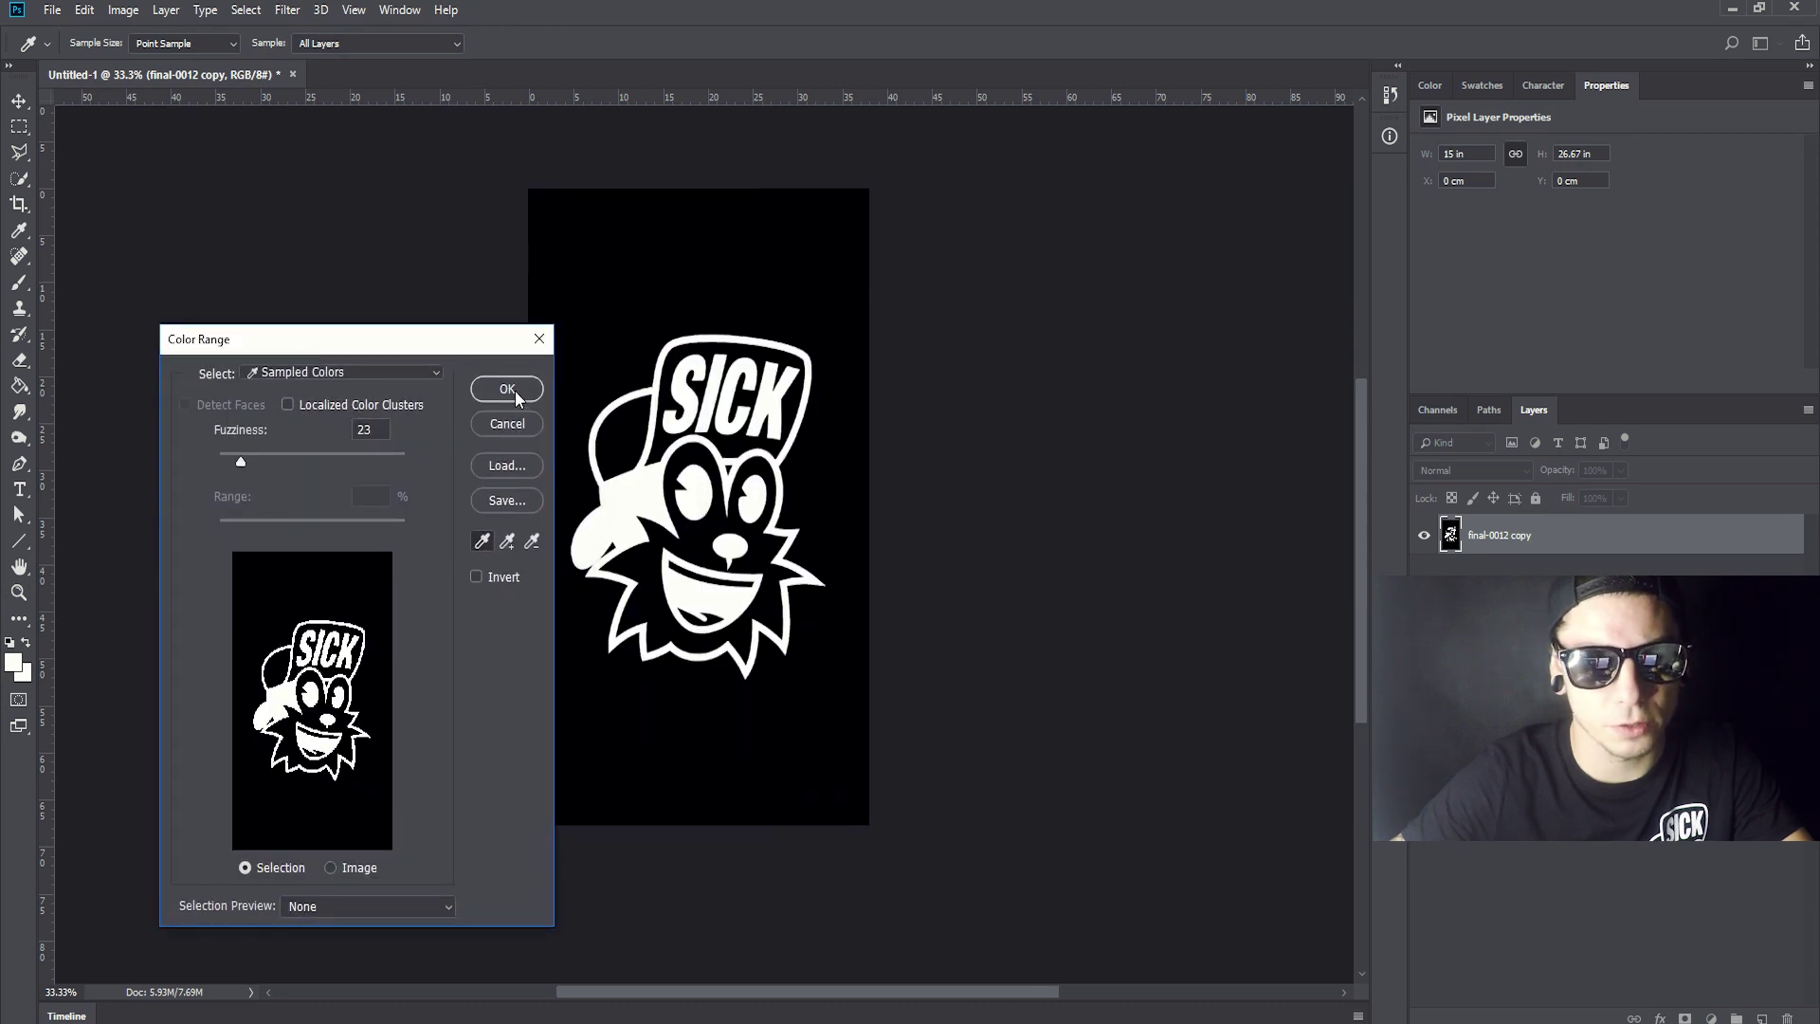
{"action": "left_click_drag", "start_coordinate": [241, 459], "coordinate": [230, 462]}
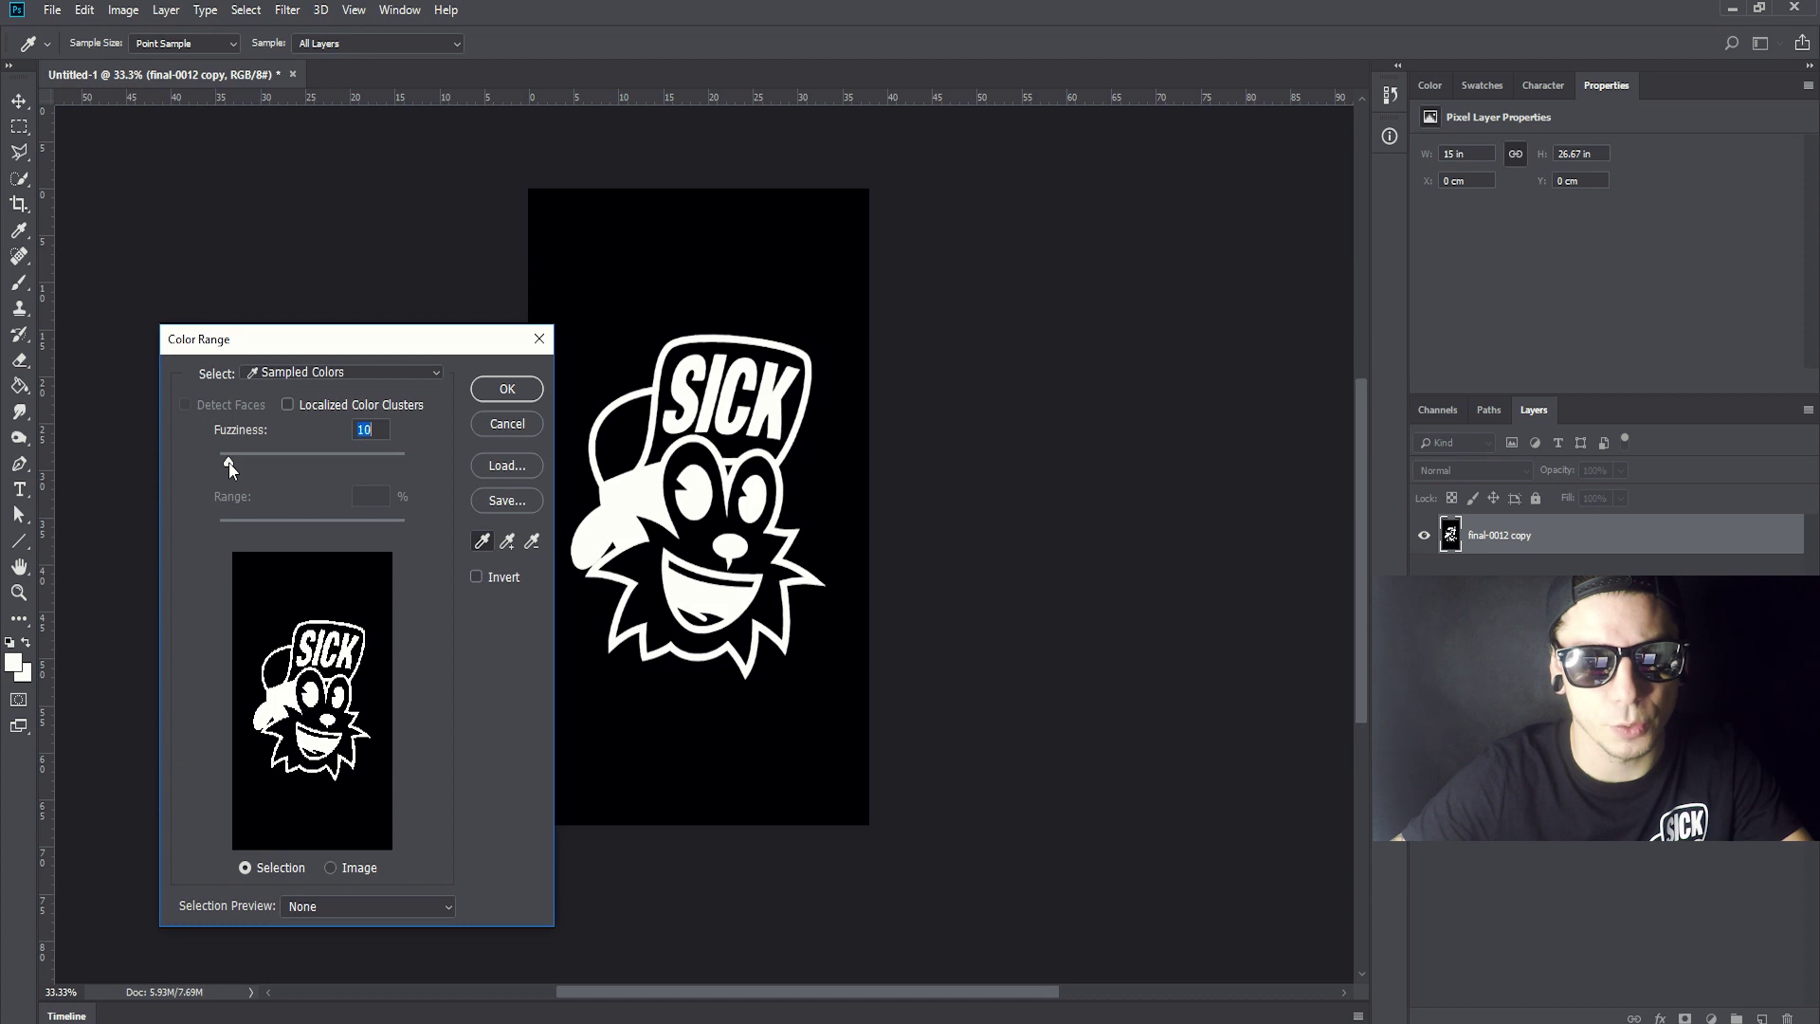
{"action": "left_click", "coordinate": [507, 389]}
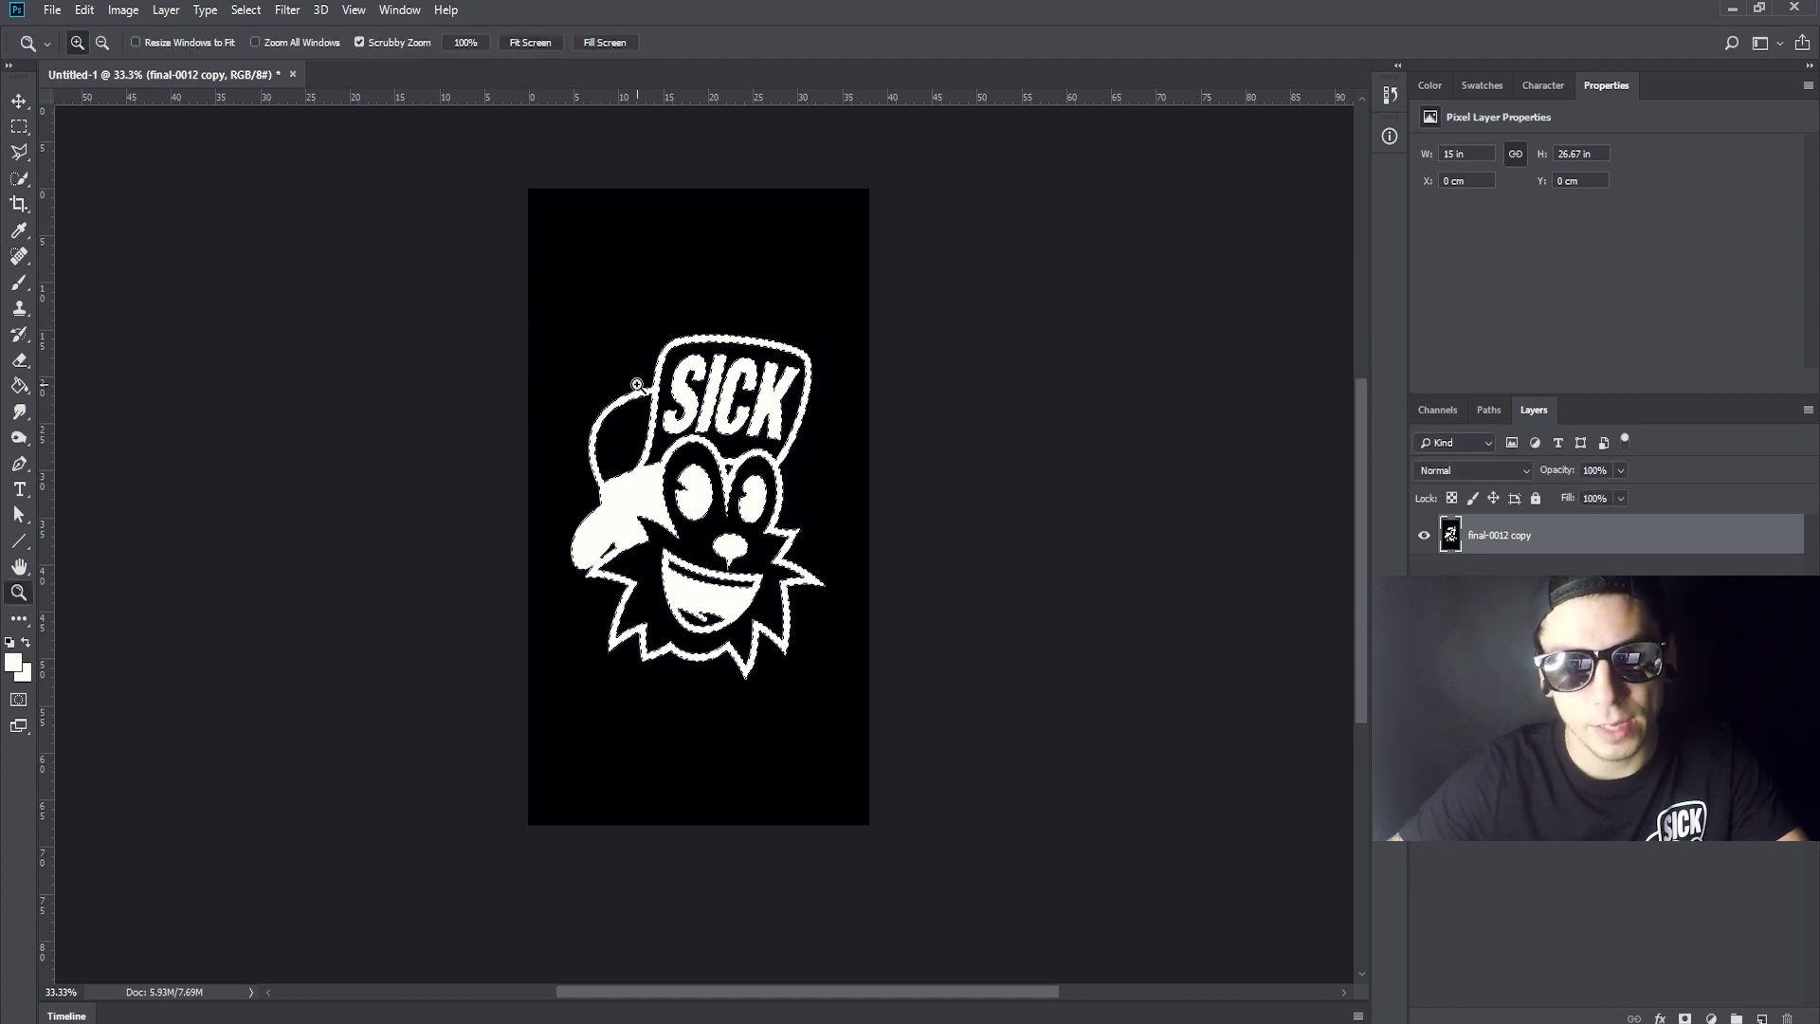
Zoom in to inspect the selection, return to 50%, and pick the Rectangular Marquee tool
{"action": "left_click", "coordinate": [701, 583]}
{"action": "left_click", "coordinate": [700, 583]}
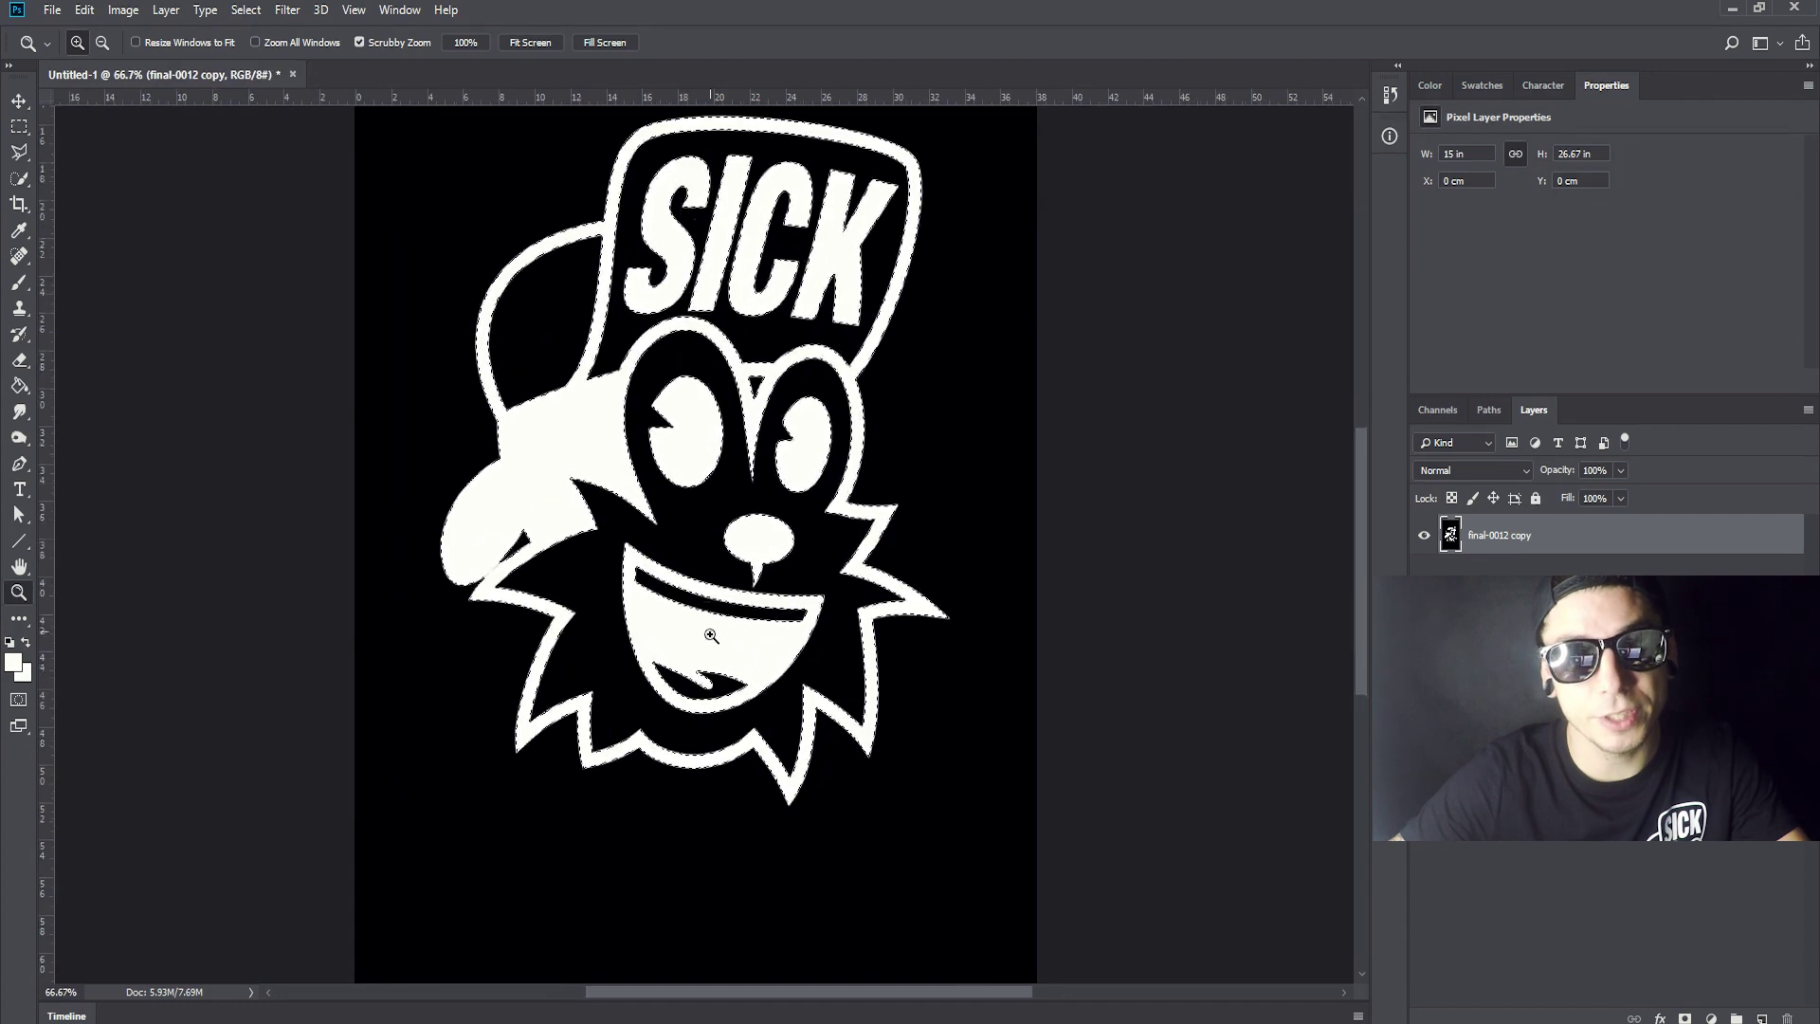
{"action": "left_click", "coordinate": [764, 577], "text": "alt"}
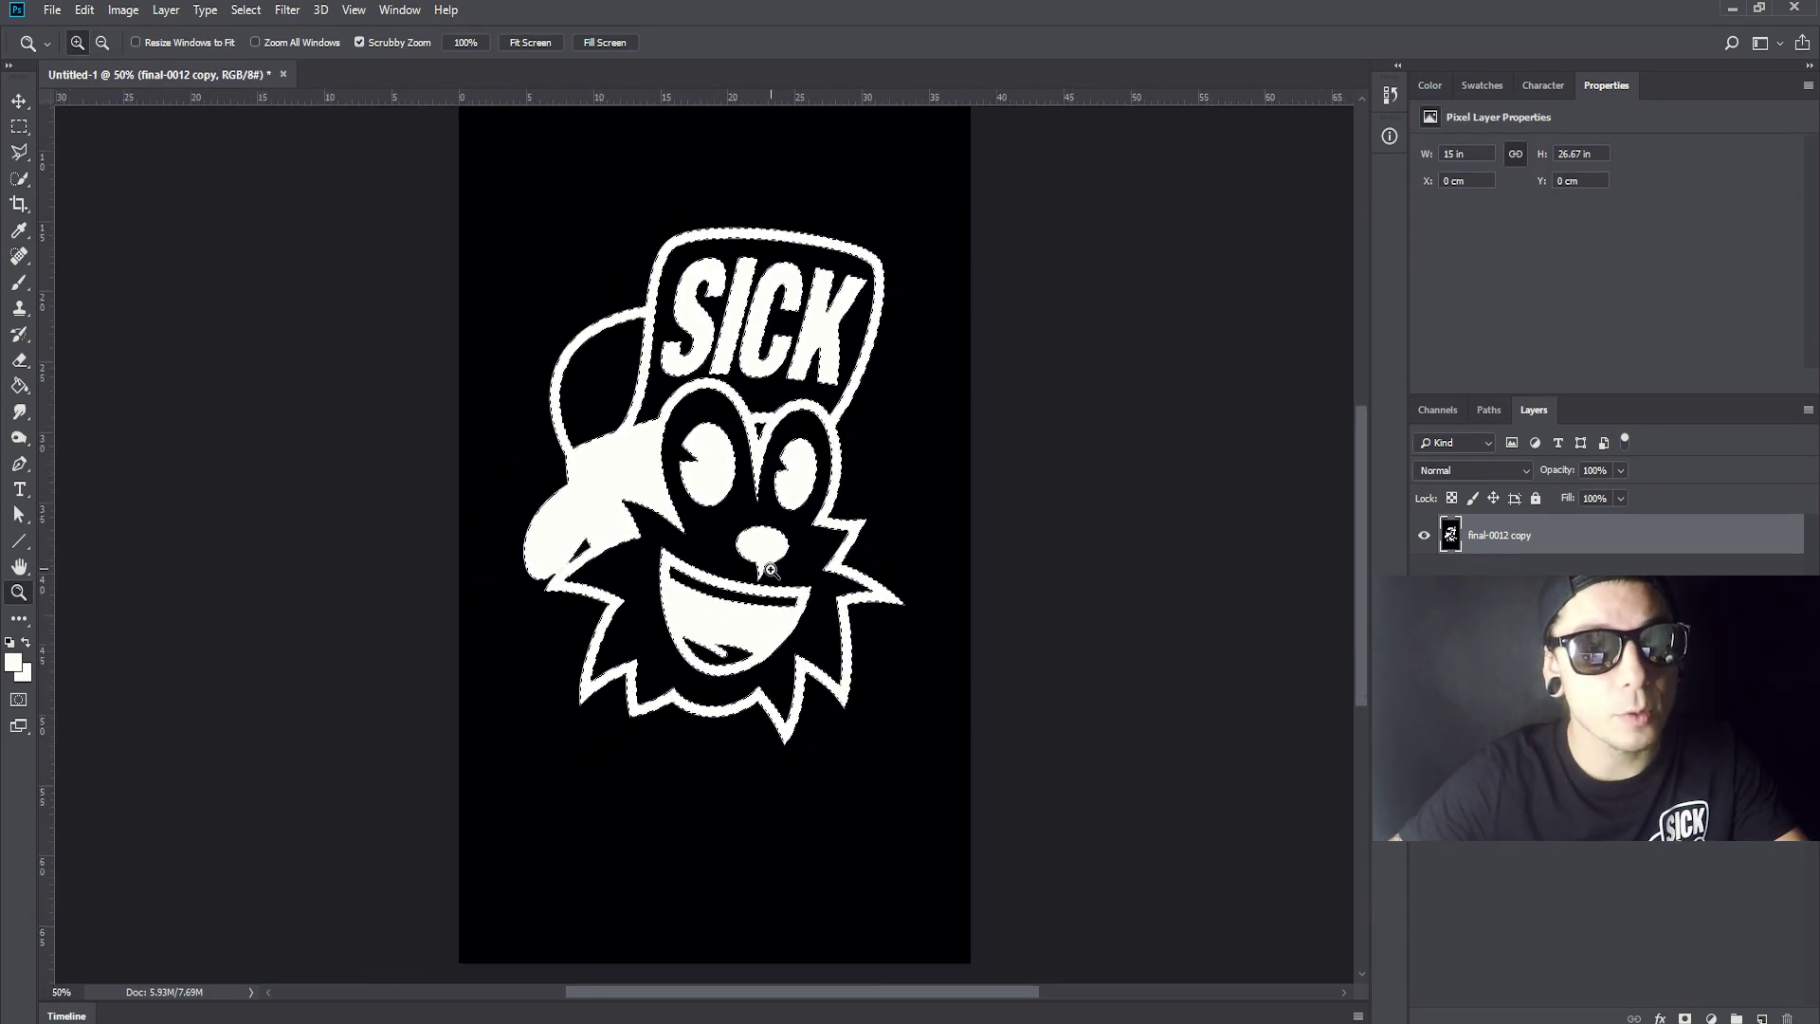
{"action": "left_click", "coordinate": [17, 129]}
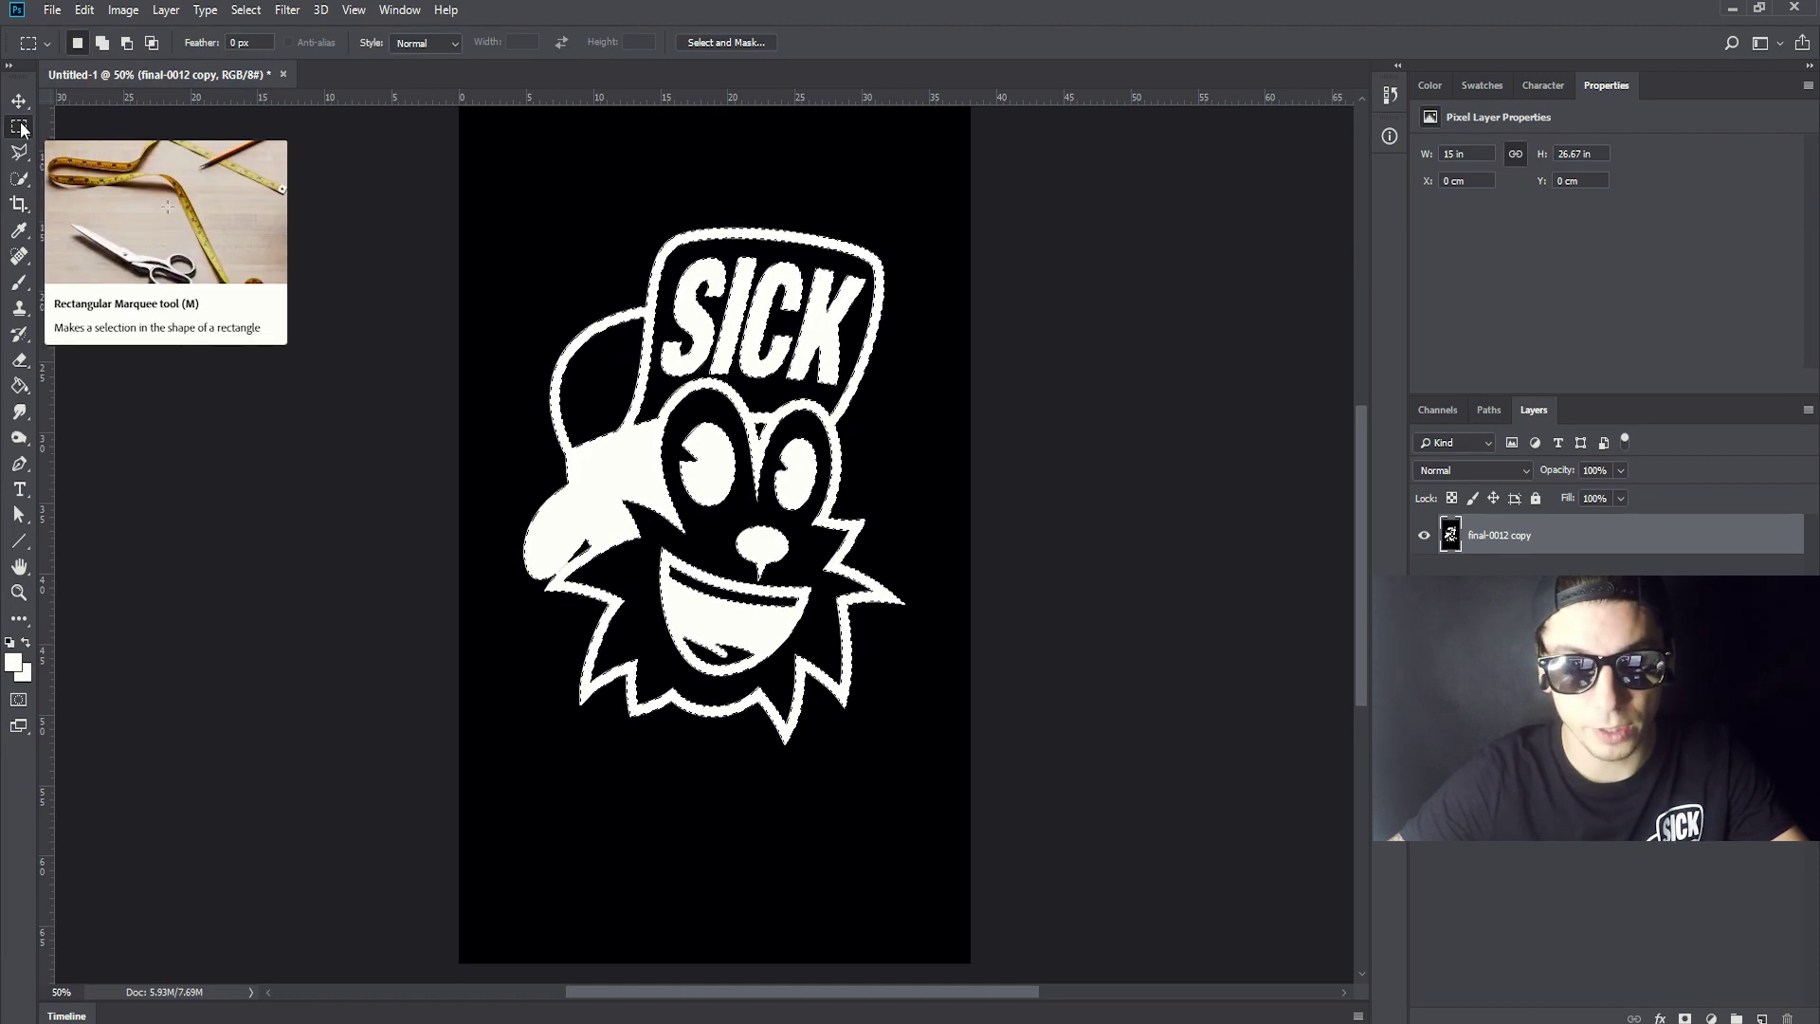
Convert the logo selection into a work path with 1.0 pixel tolerance
{"action": "right_click", "coordinate": [622, 467]}
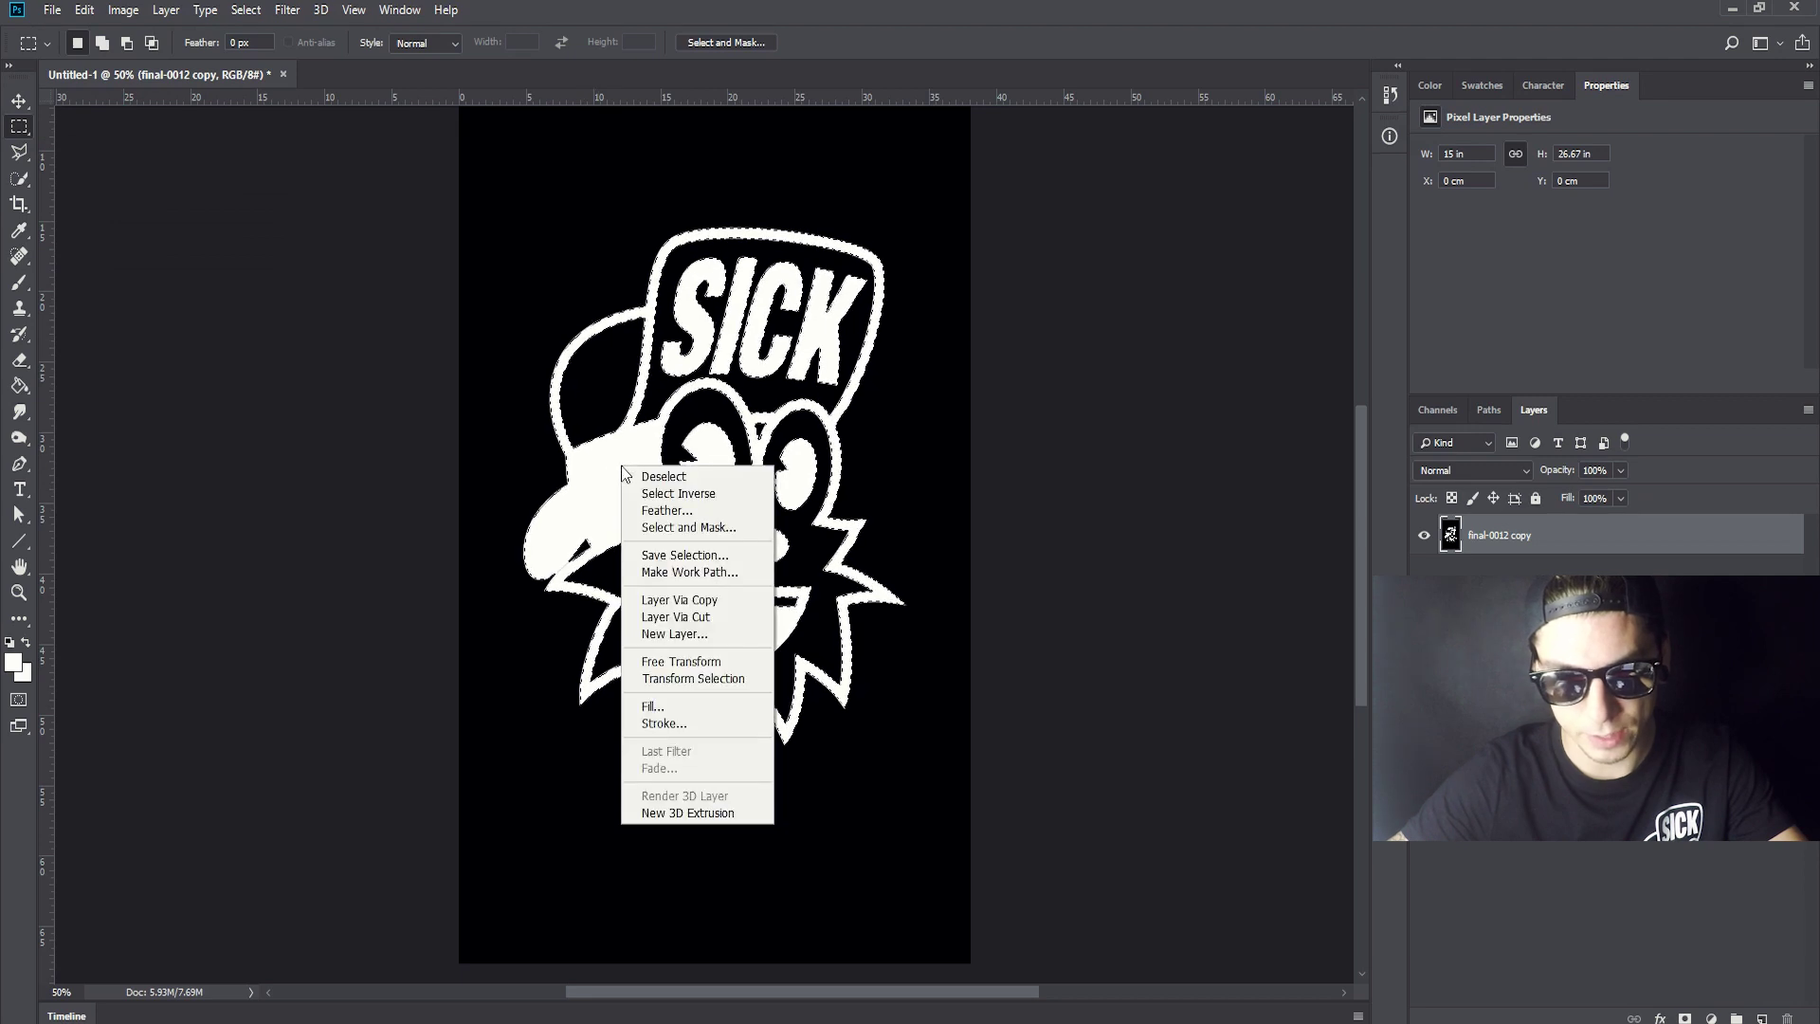
{"action": "left_click", "coordinate": [736, 572]}
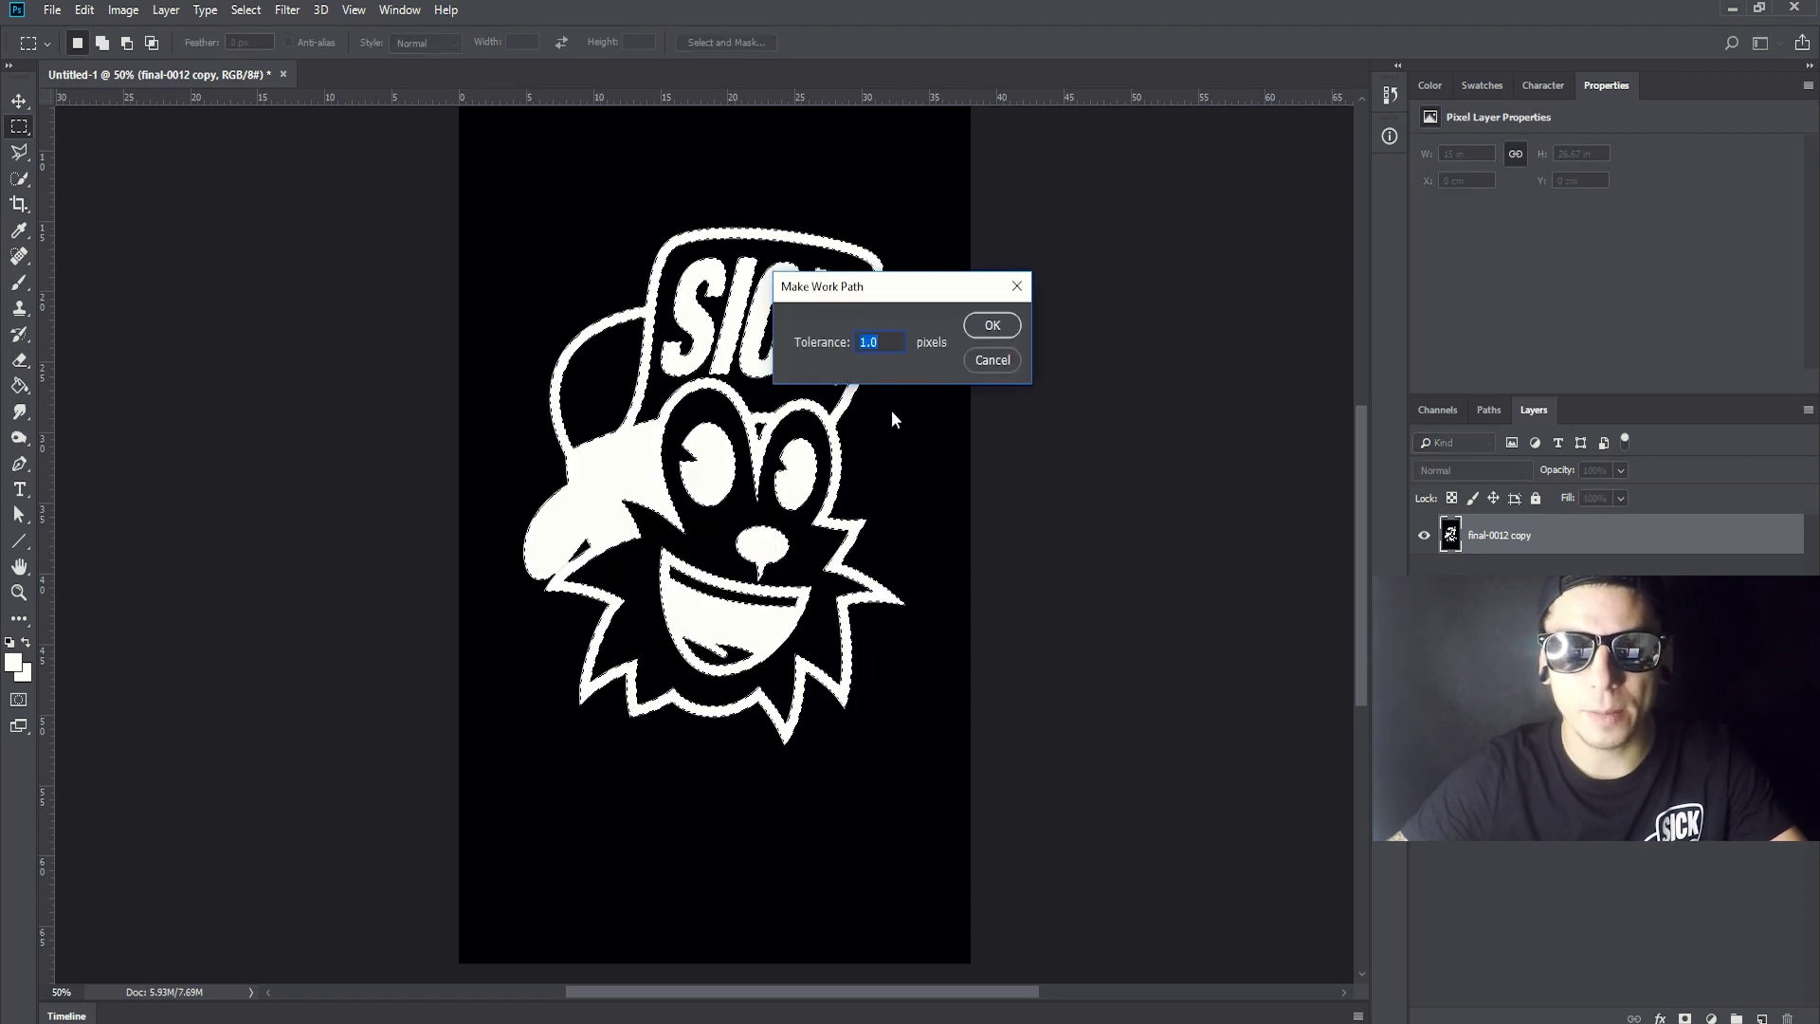
{"action": "left_click", "coordinate": [992, 326]}
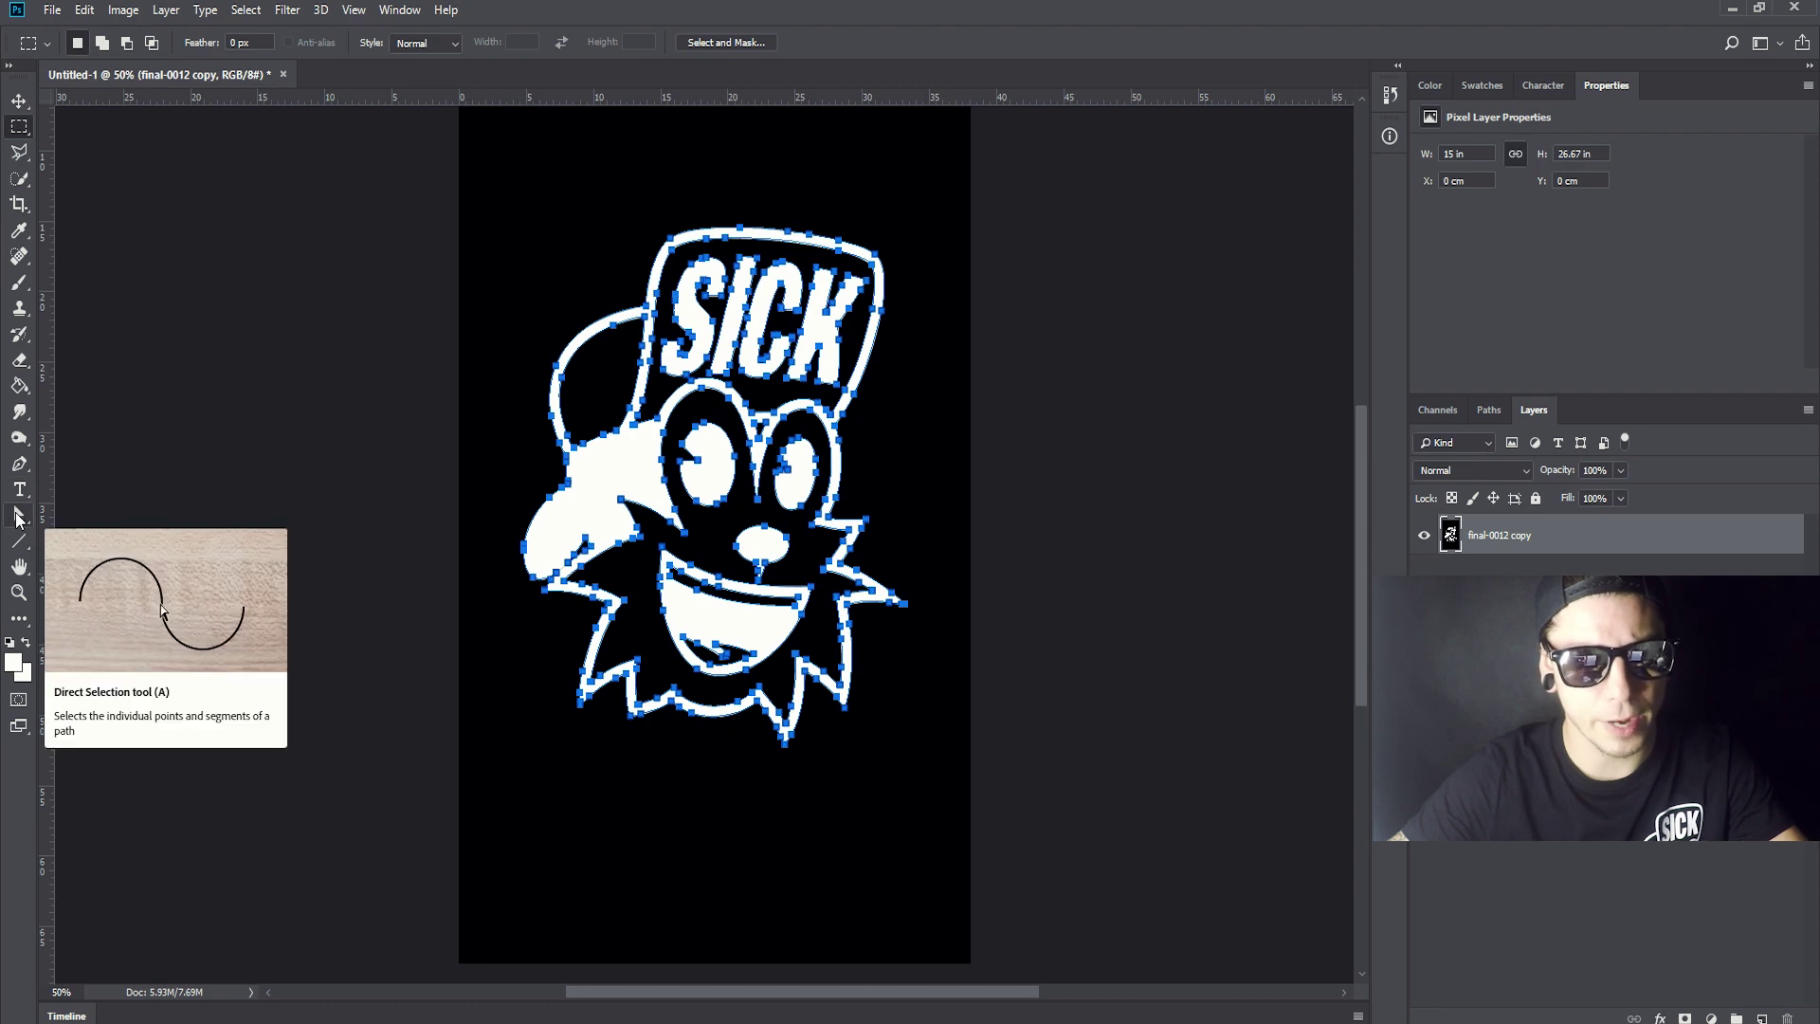
Create a vector mask on the logo layer from the work path using the Path Selection tool
{"action": "left_click", "coordinate": [19, 518]}
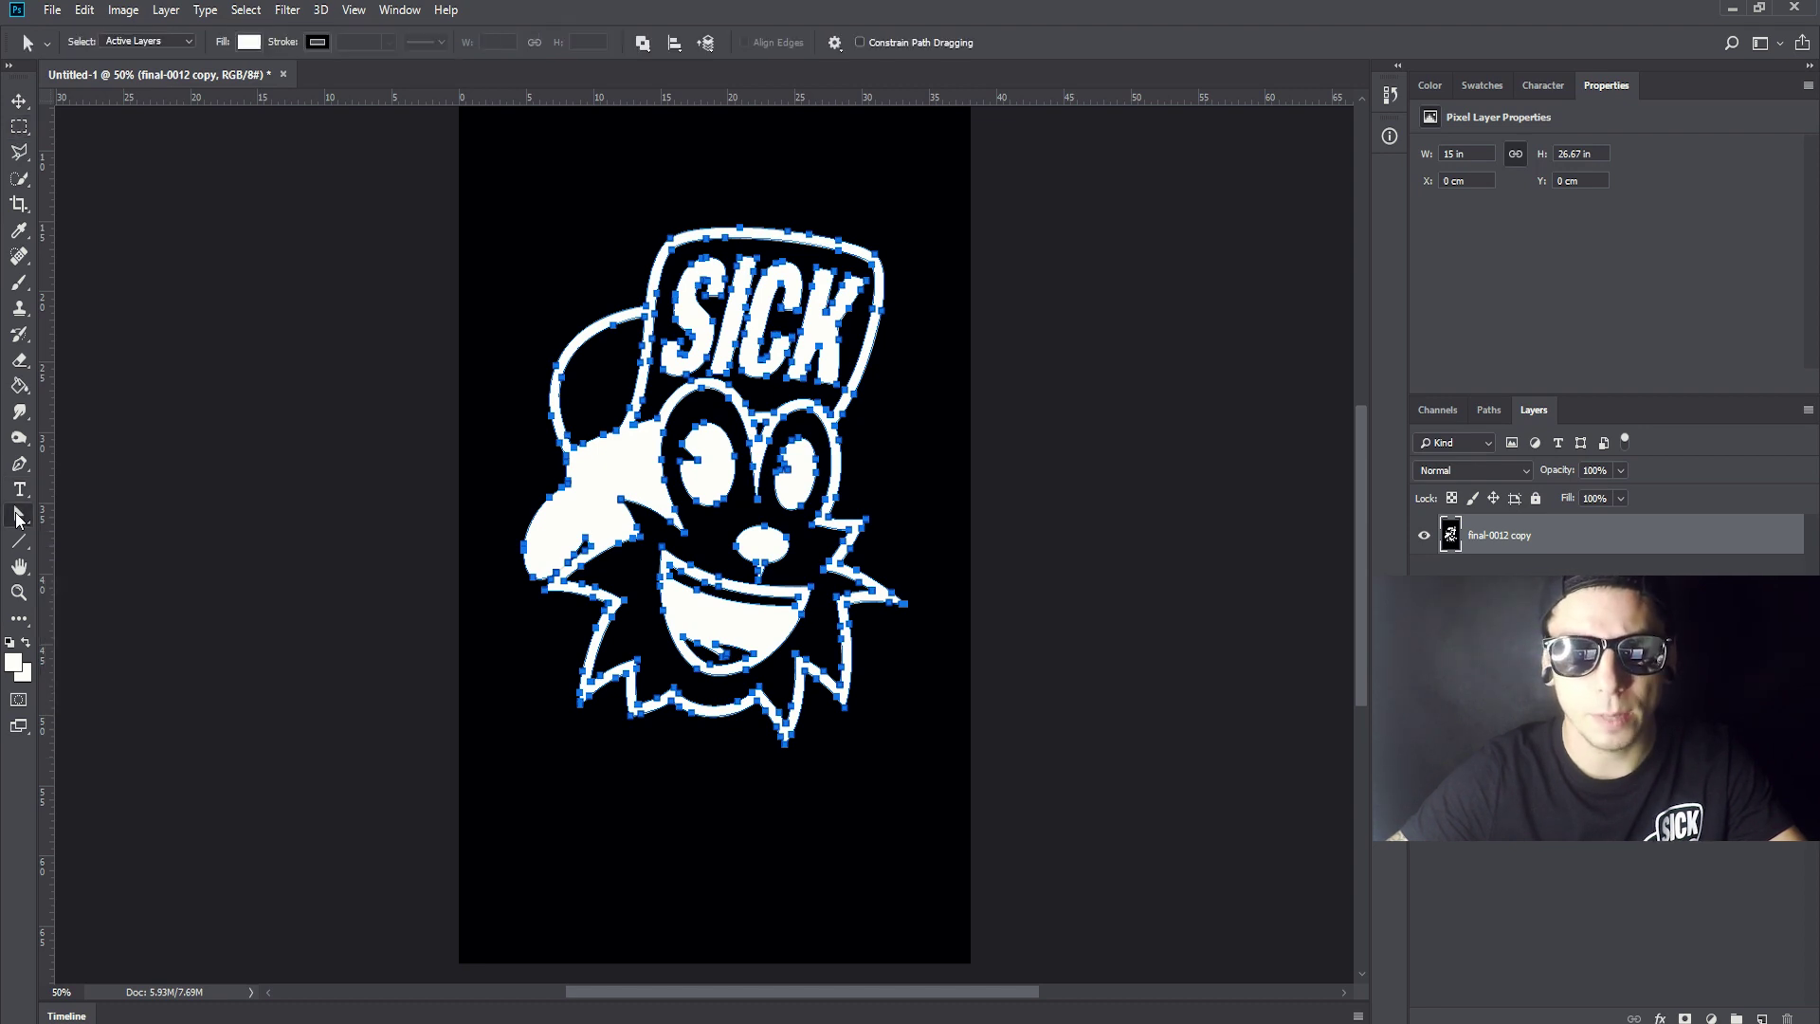
{"action": "right_click", "coordinate": [633, 474]}
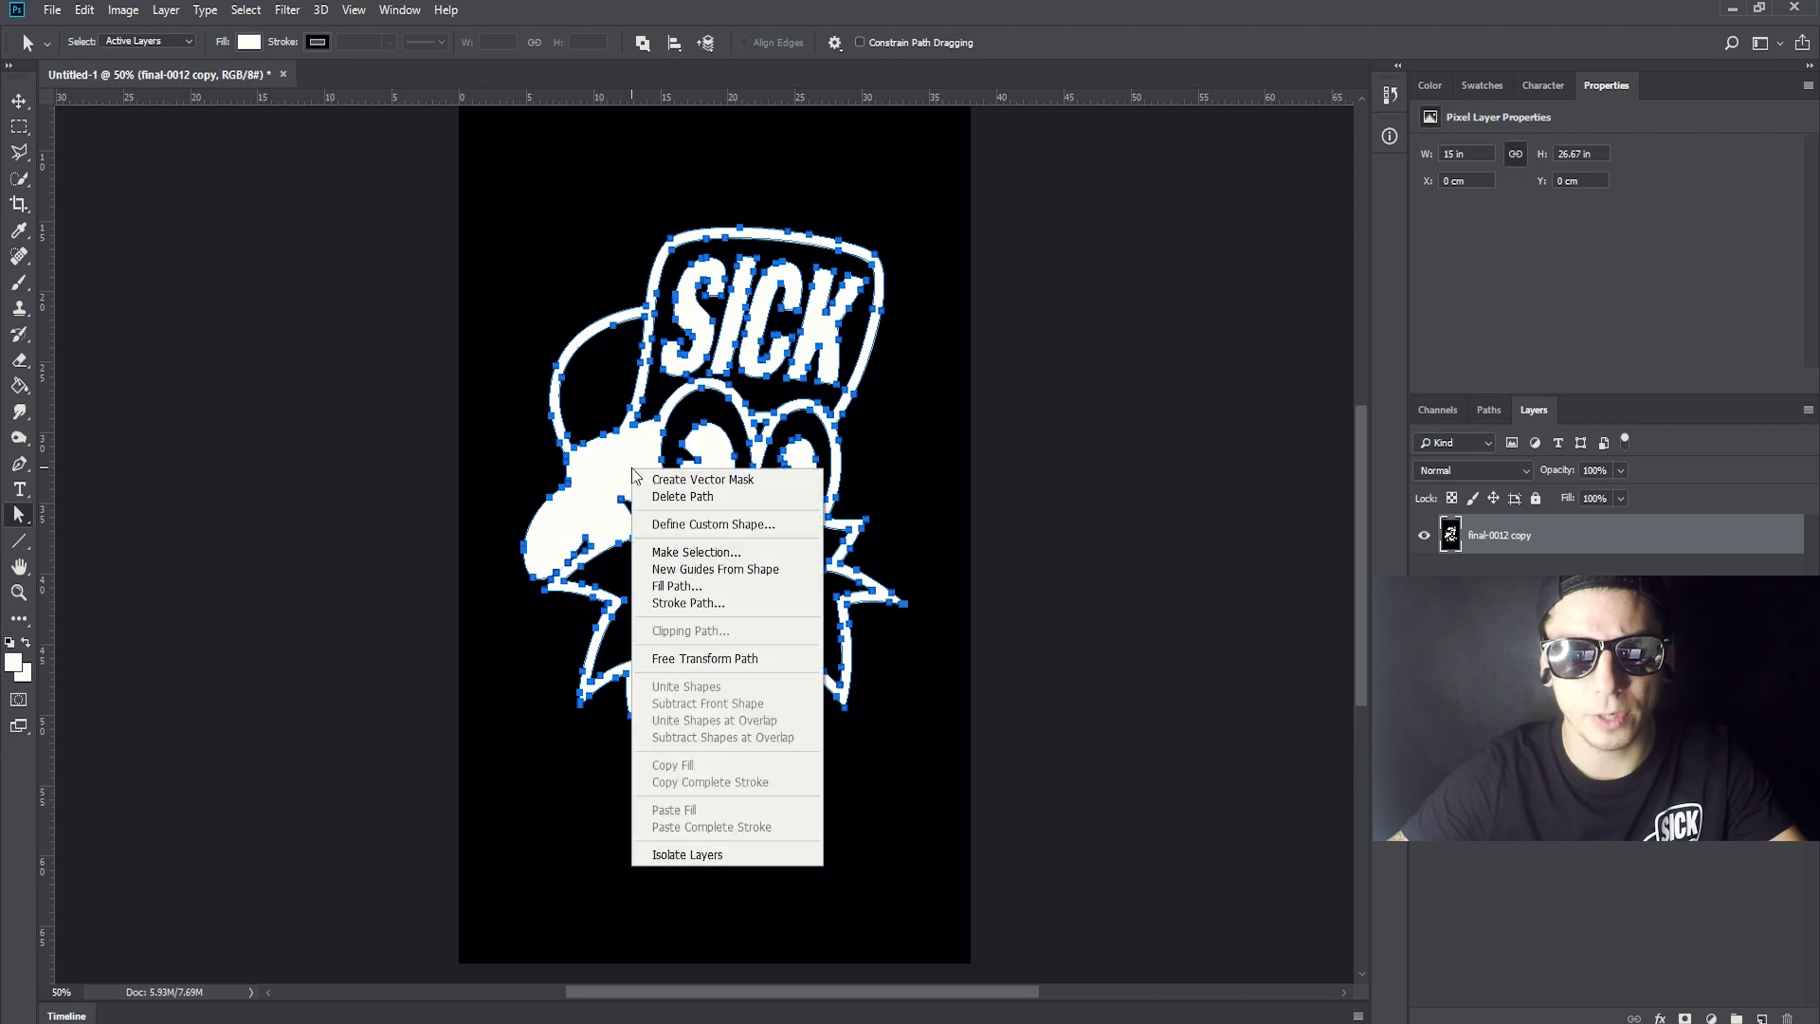
{"action": "left_click", "coordinate": [731, 478]}
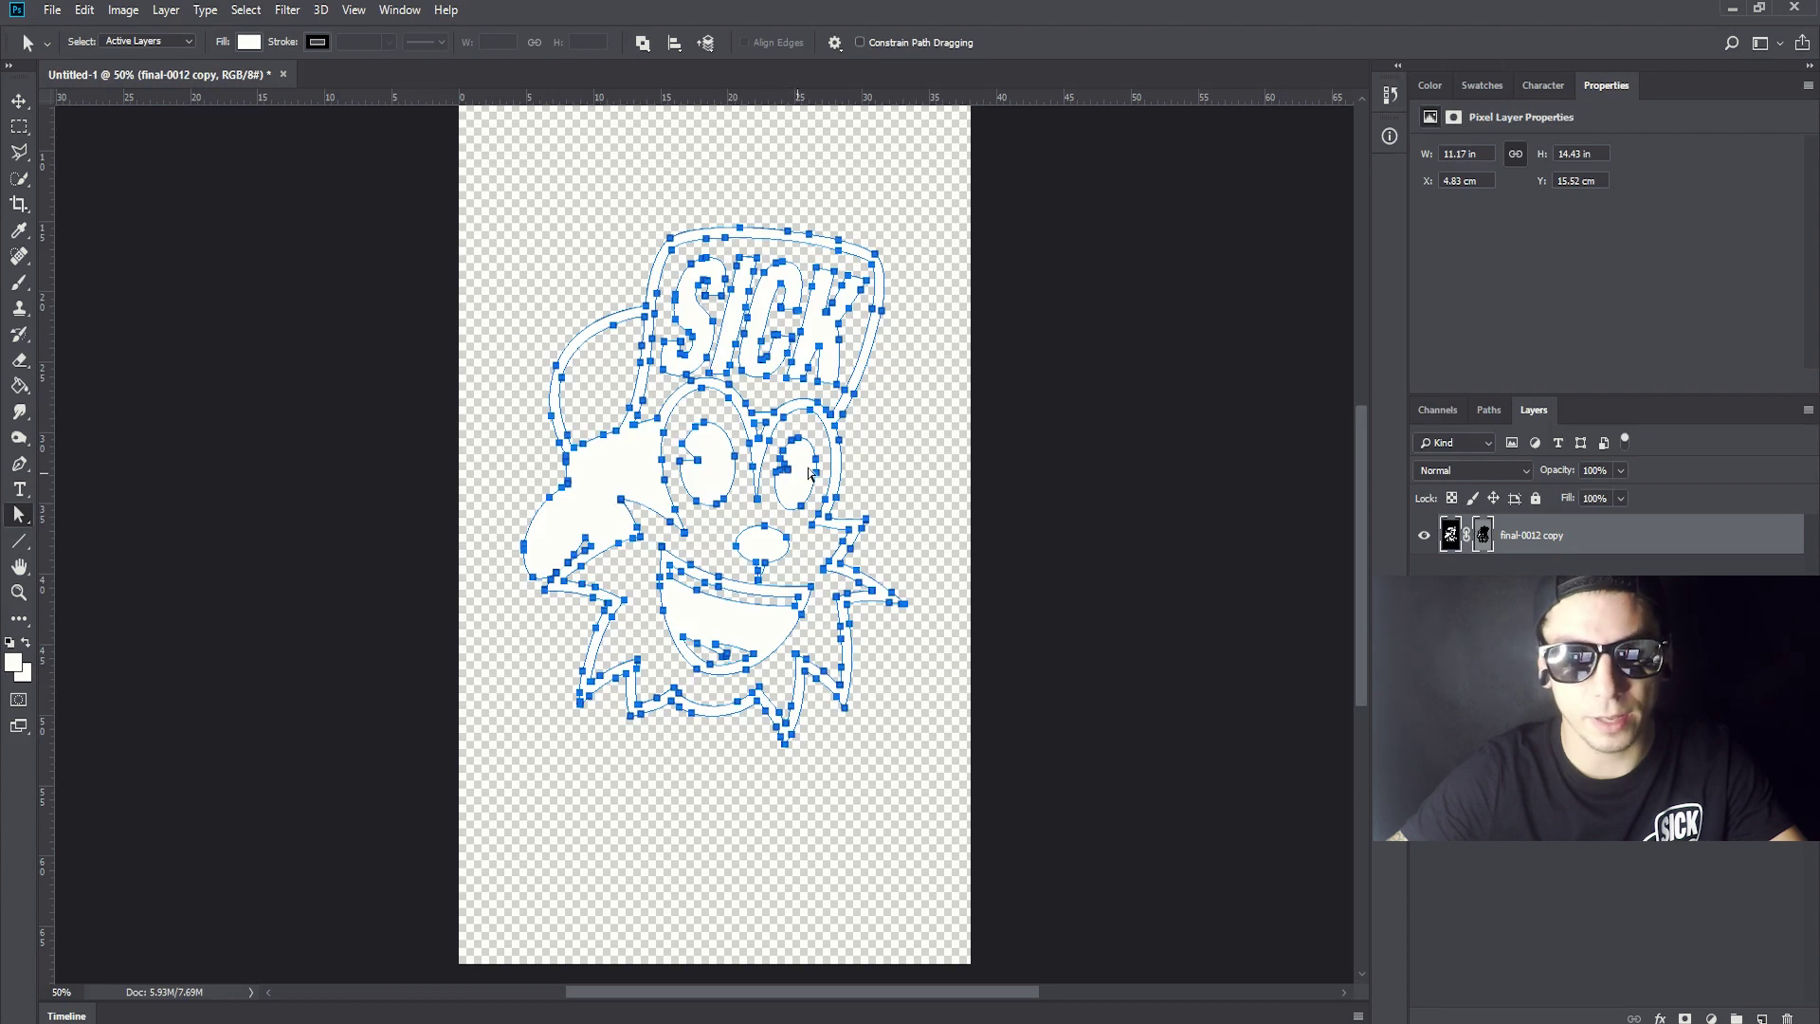
Zoom in on the logo's eyes to inspect the mask, undo a stray anchor move, and zoom to 66.7%
{"action": "key", "text": "z"}
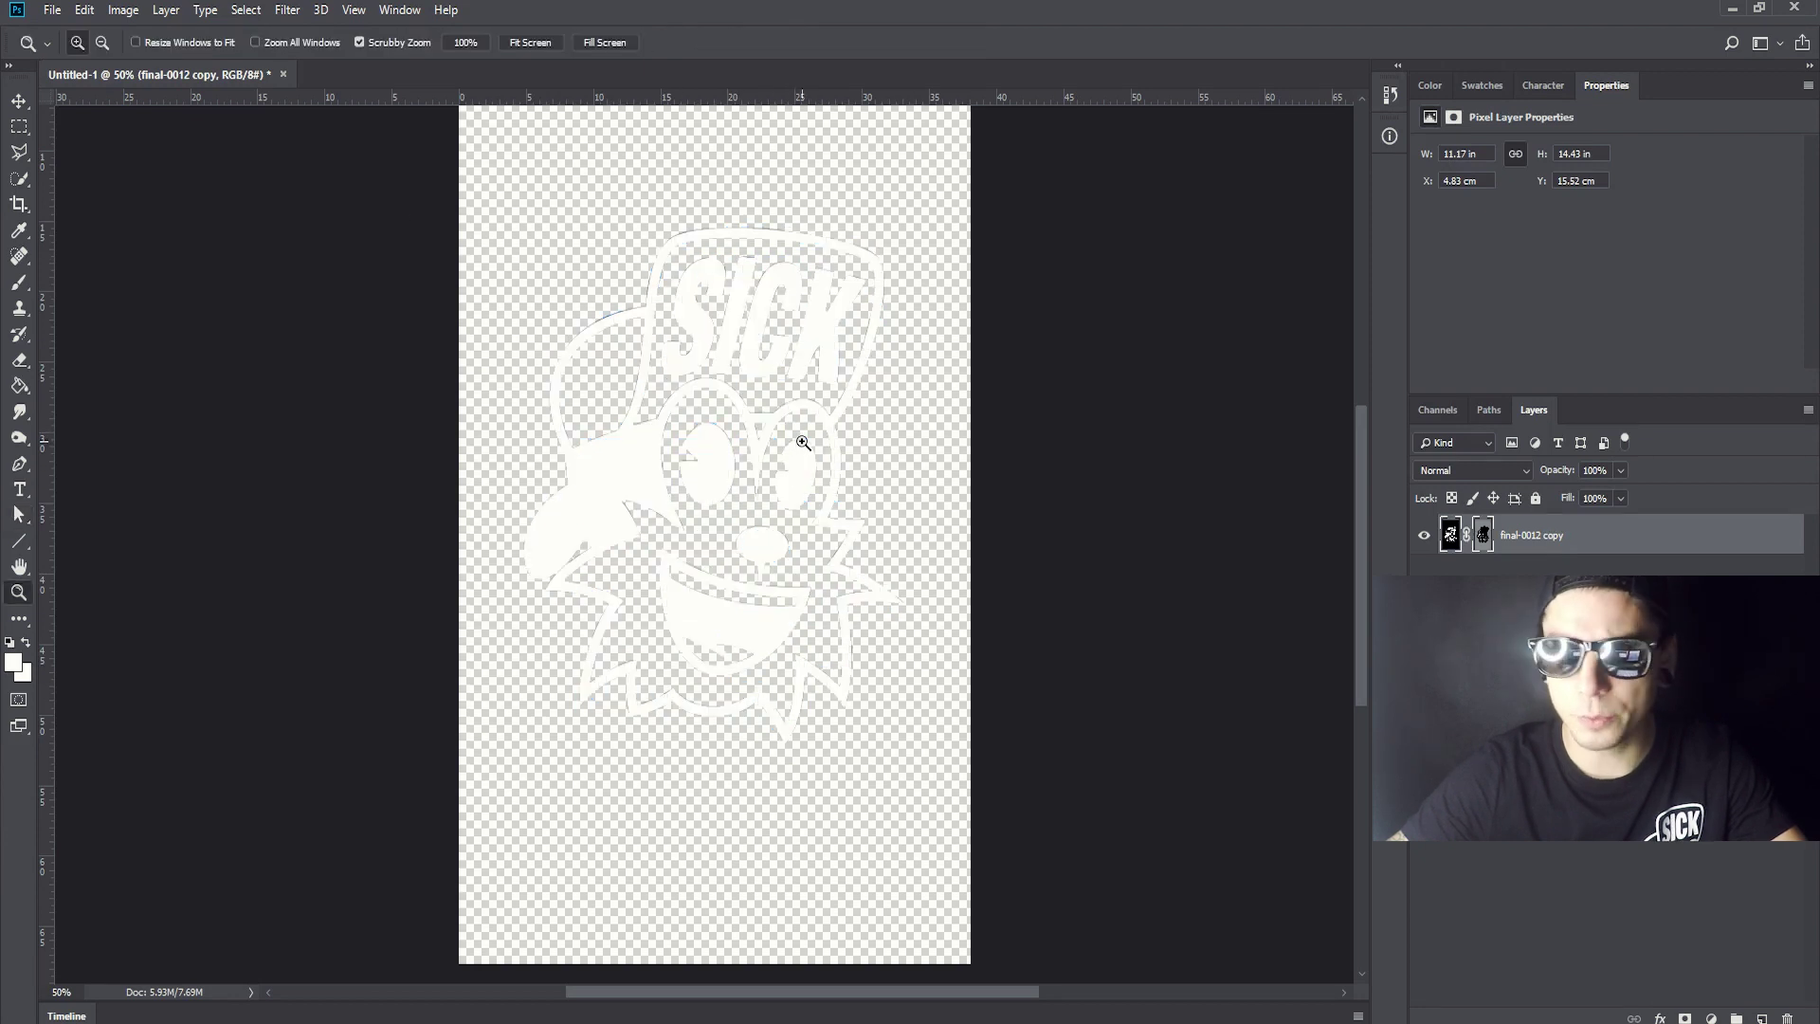
{"action": "left_click_drag", "start_coordinate": [809, 430], "coordinate": [1284, 506]}
{"action": "left_click", "coordinate": [1432, 537]}
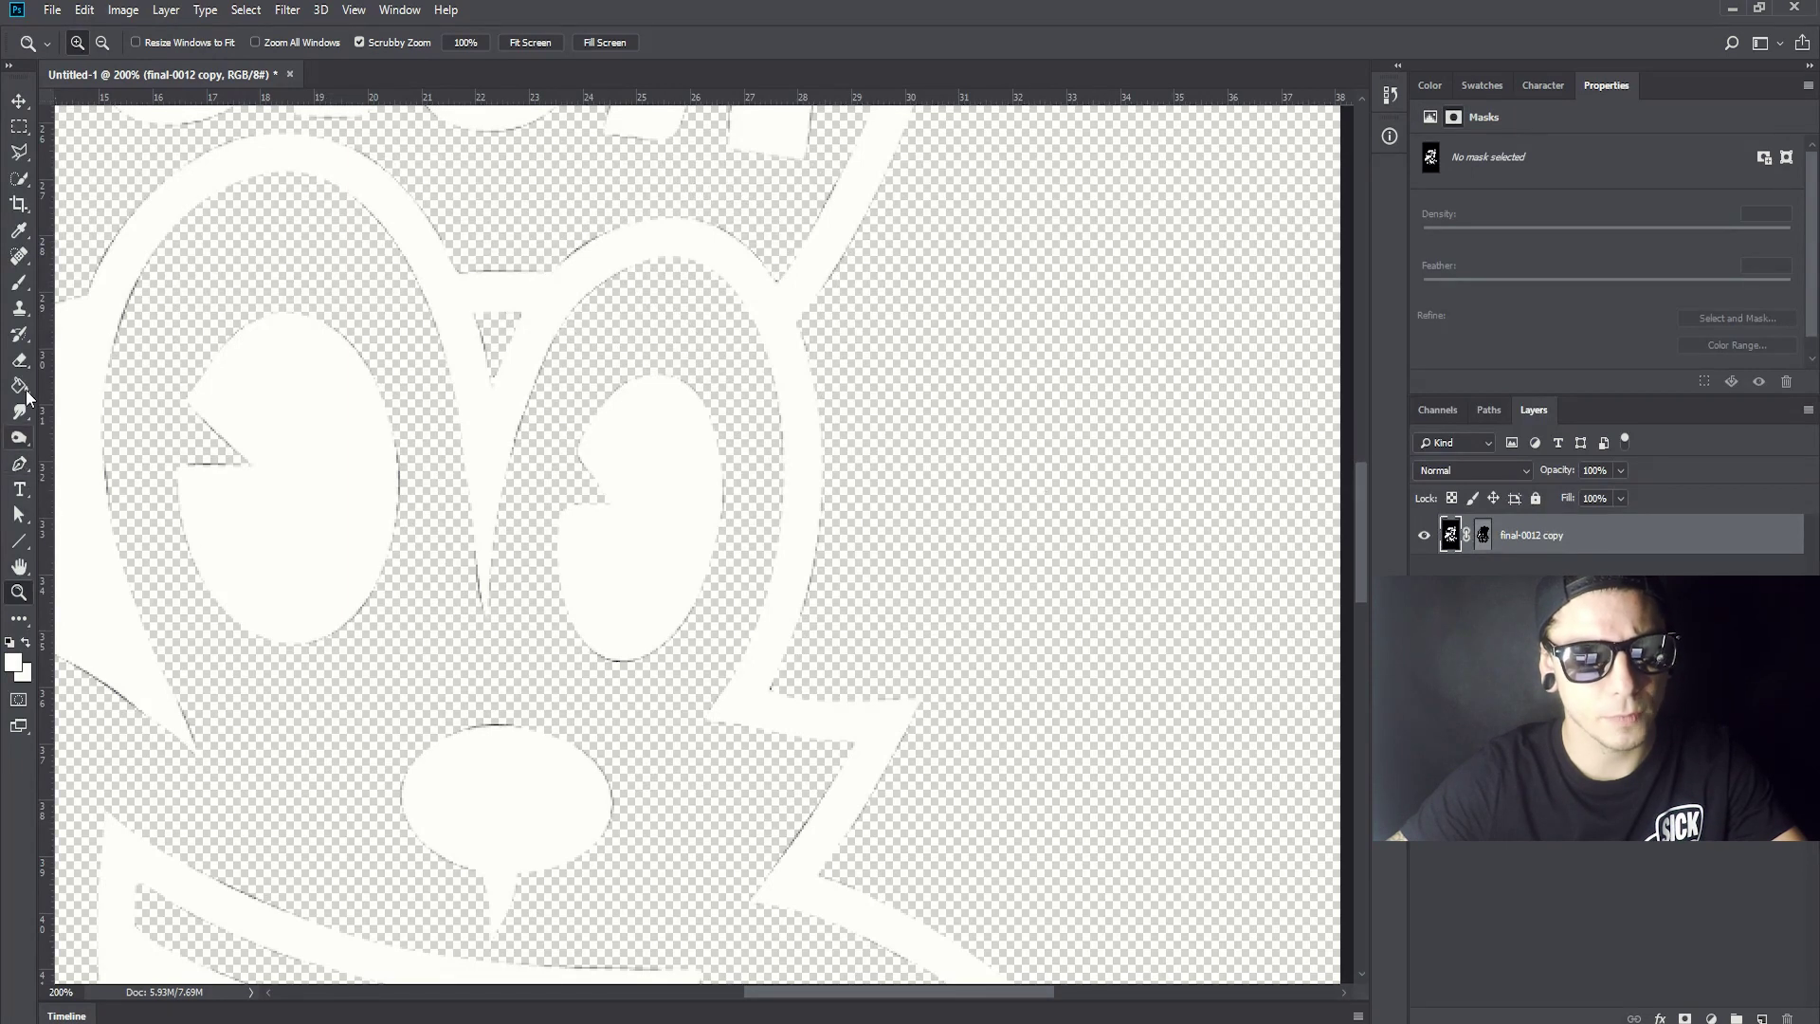
{"action": "left_click", "coordinate": [19, 514]}
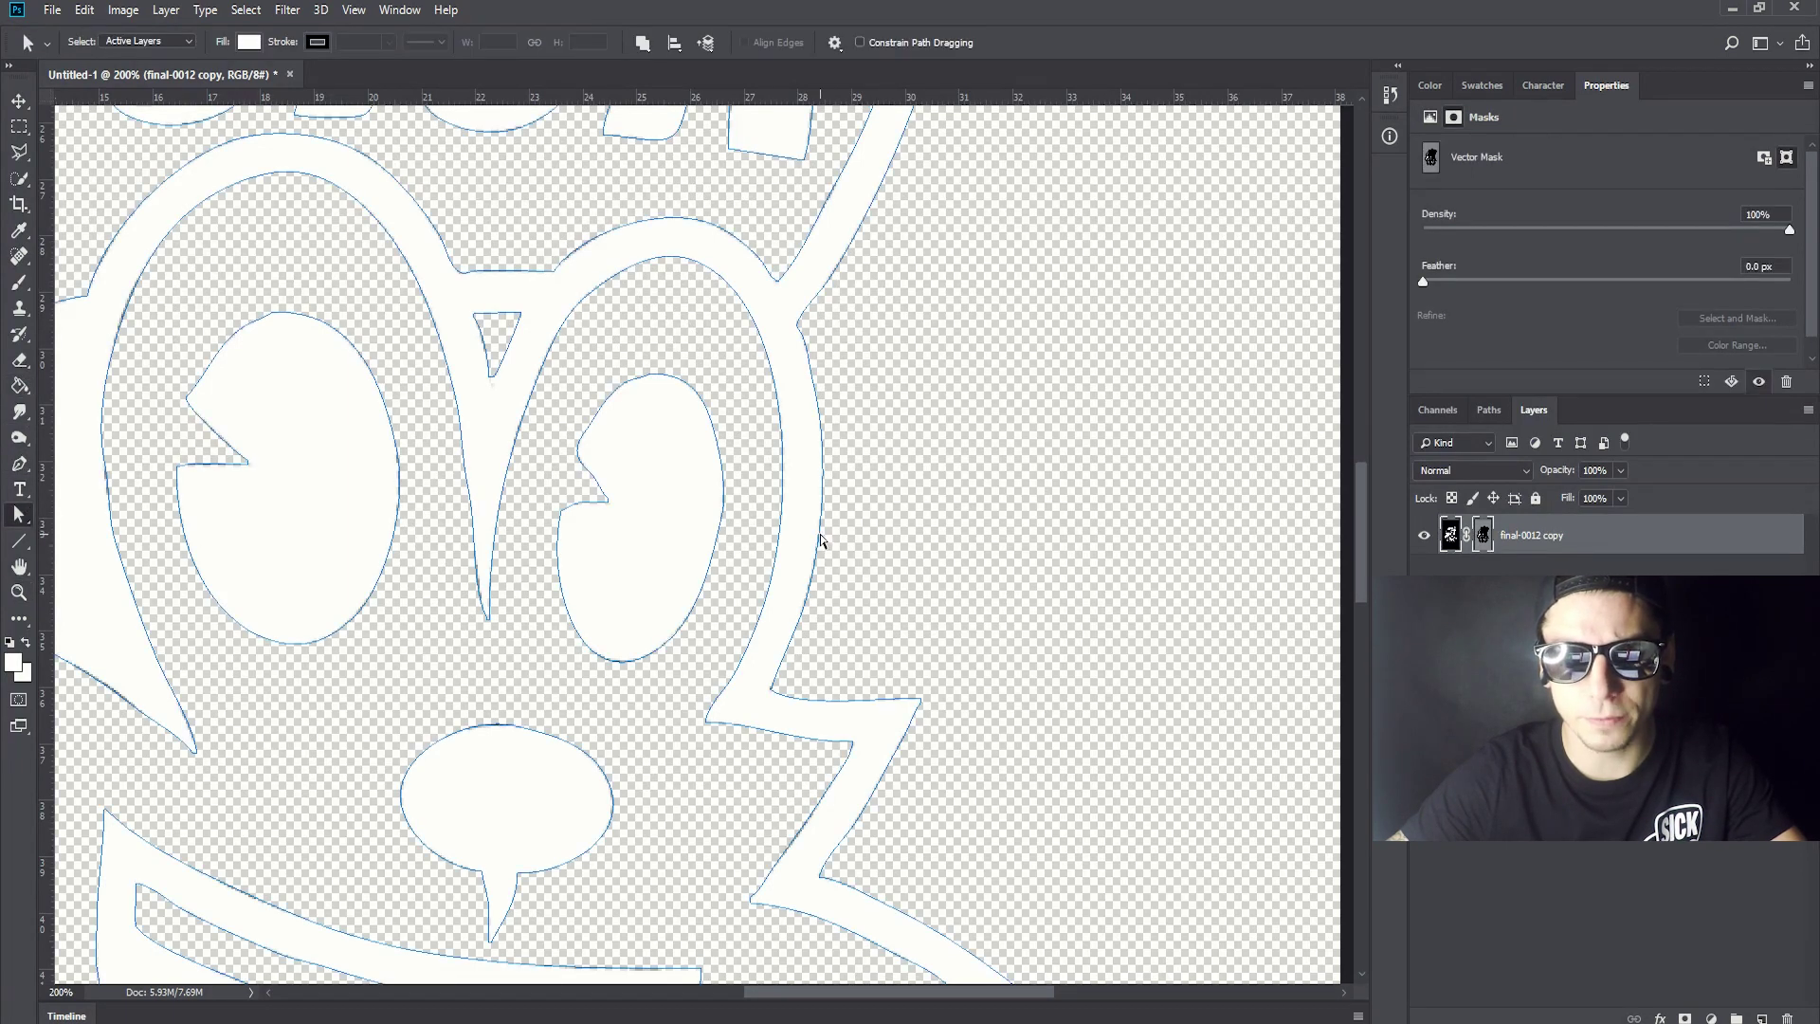
{"action": "left_click_drag", "start_coordinate": [803, 615], "coordinate": [735, 505]}
{"action": "key", "text": "ctrl+z"}
{"action": "key", "text": "z"}
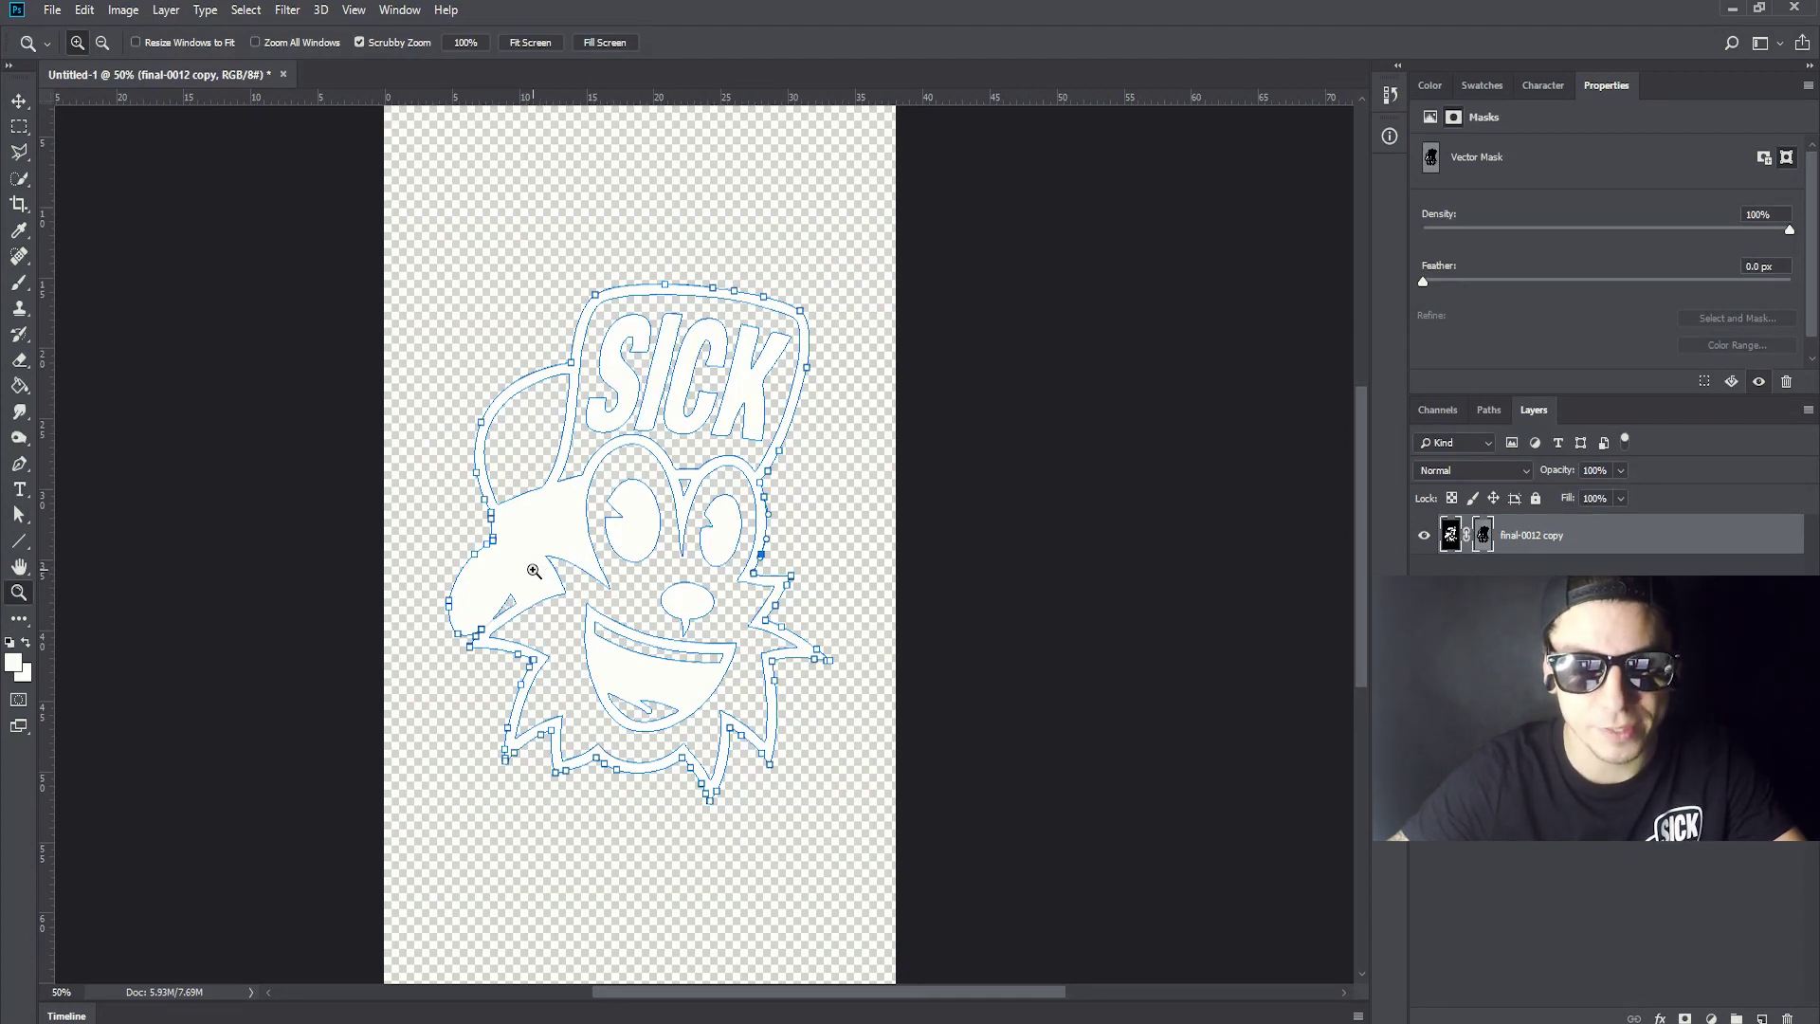
{"action": "left_click", "coordinate": [602, 576]}
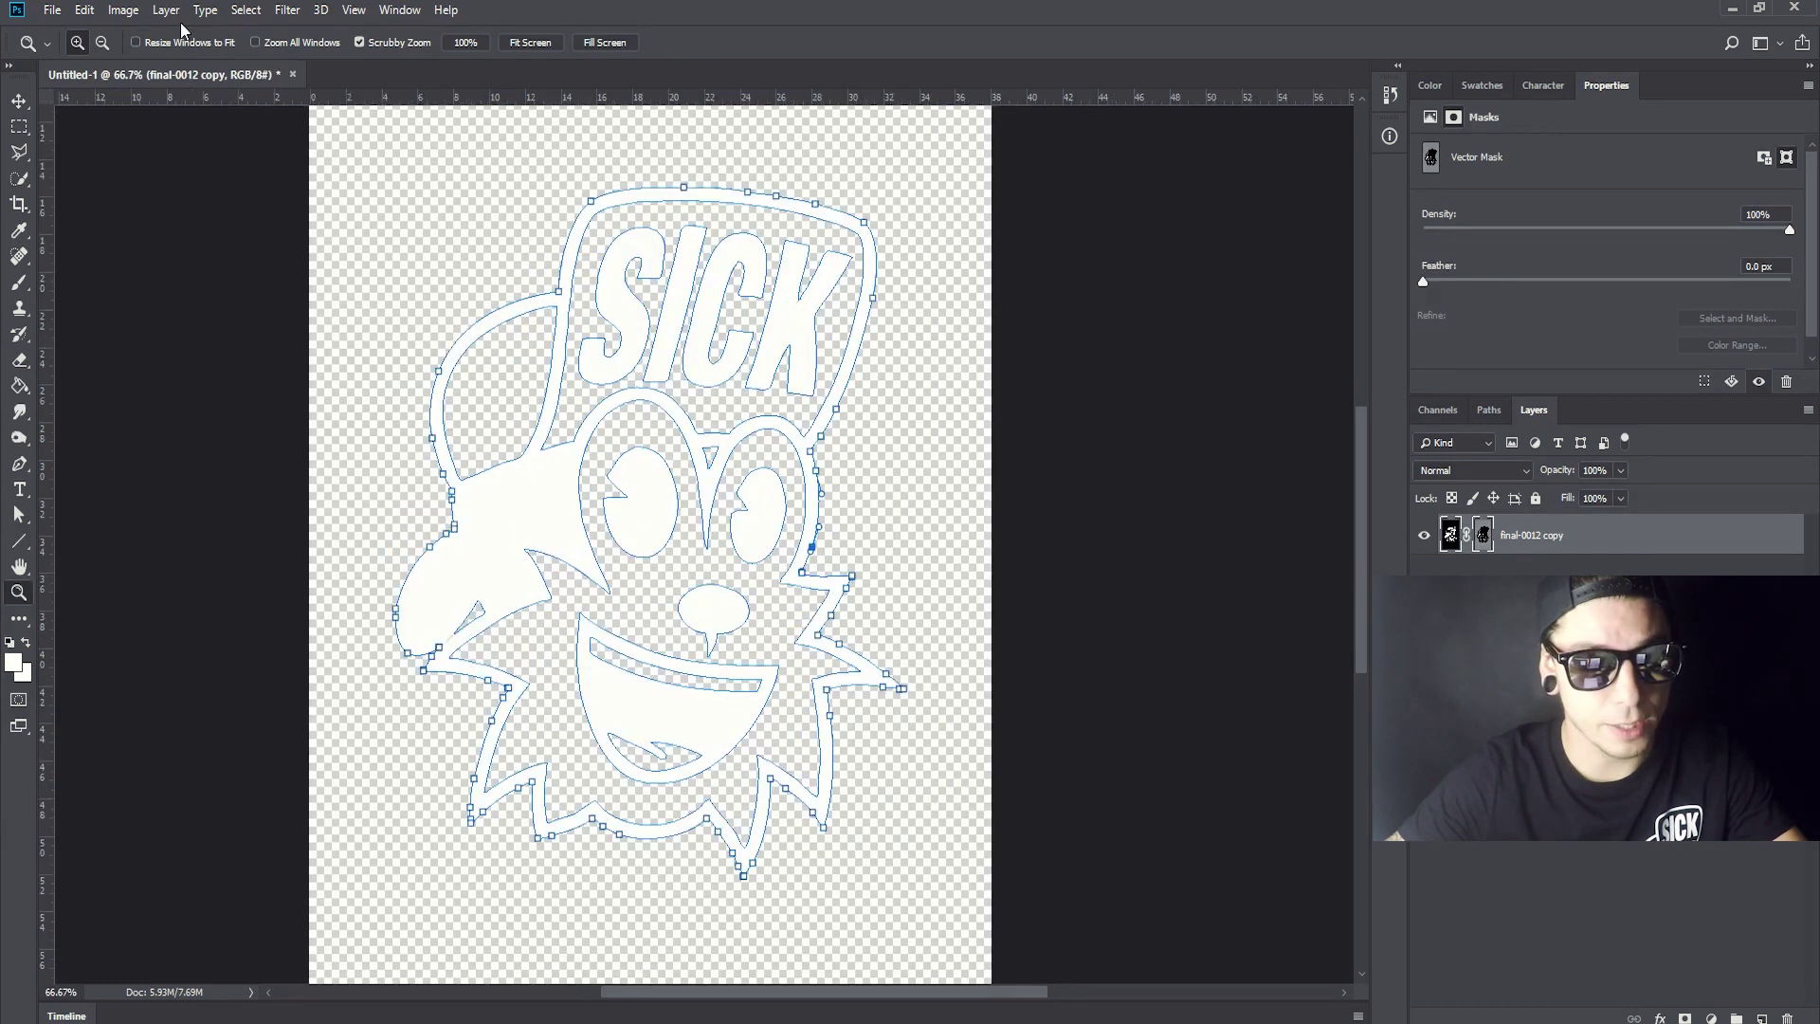
Save the masked logo as the Photoshop PDF file Untitled-1.pdf
{"action": "left_click", "coordinate": [52, 11]}
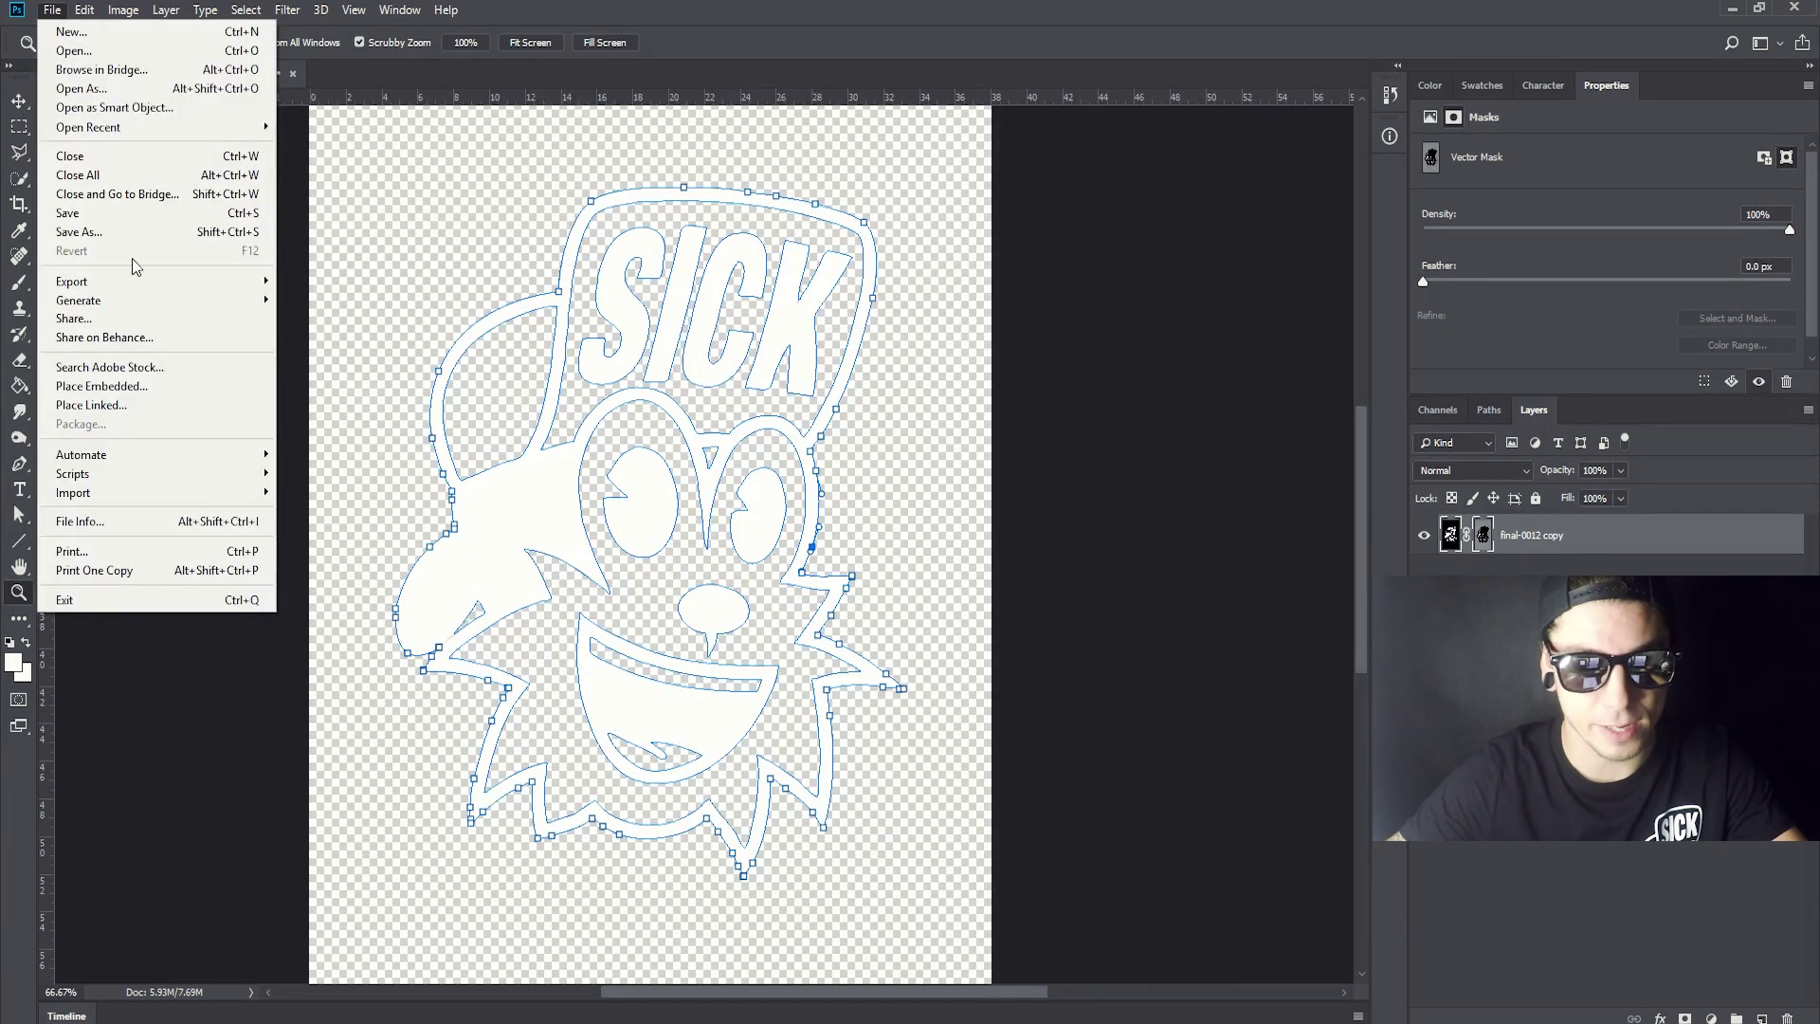
{"action": "left_click", "coordinate": [79, 231]}
{"action": "left_click", "coordinate": [649, 823]}
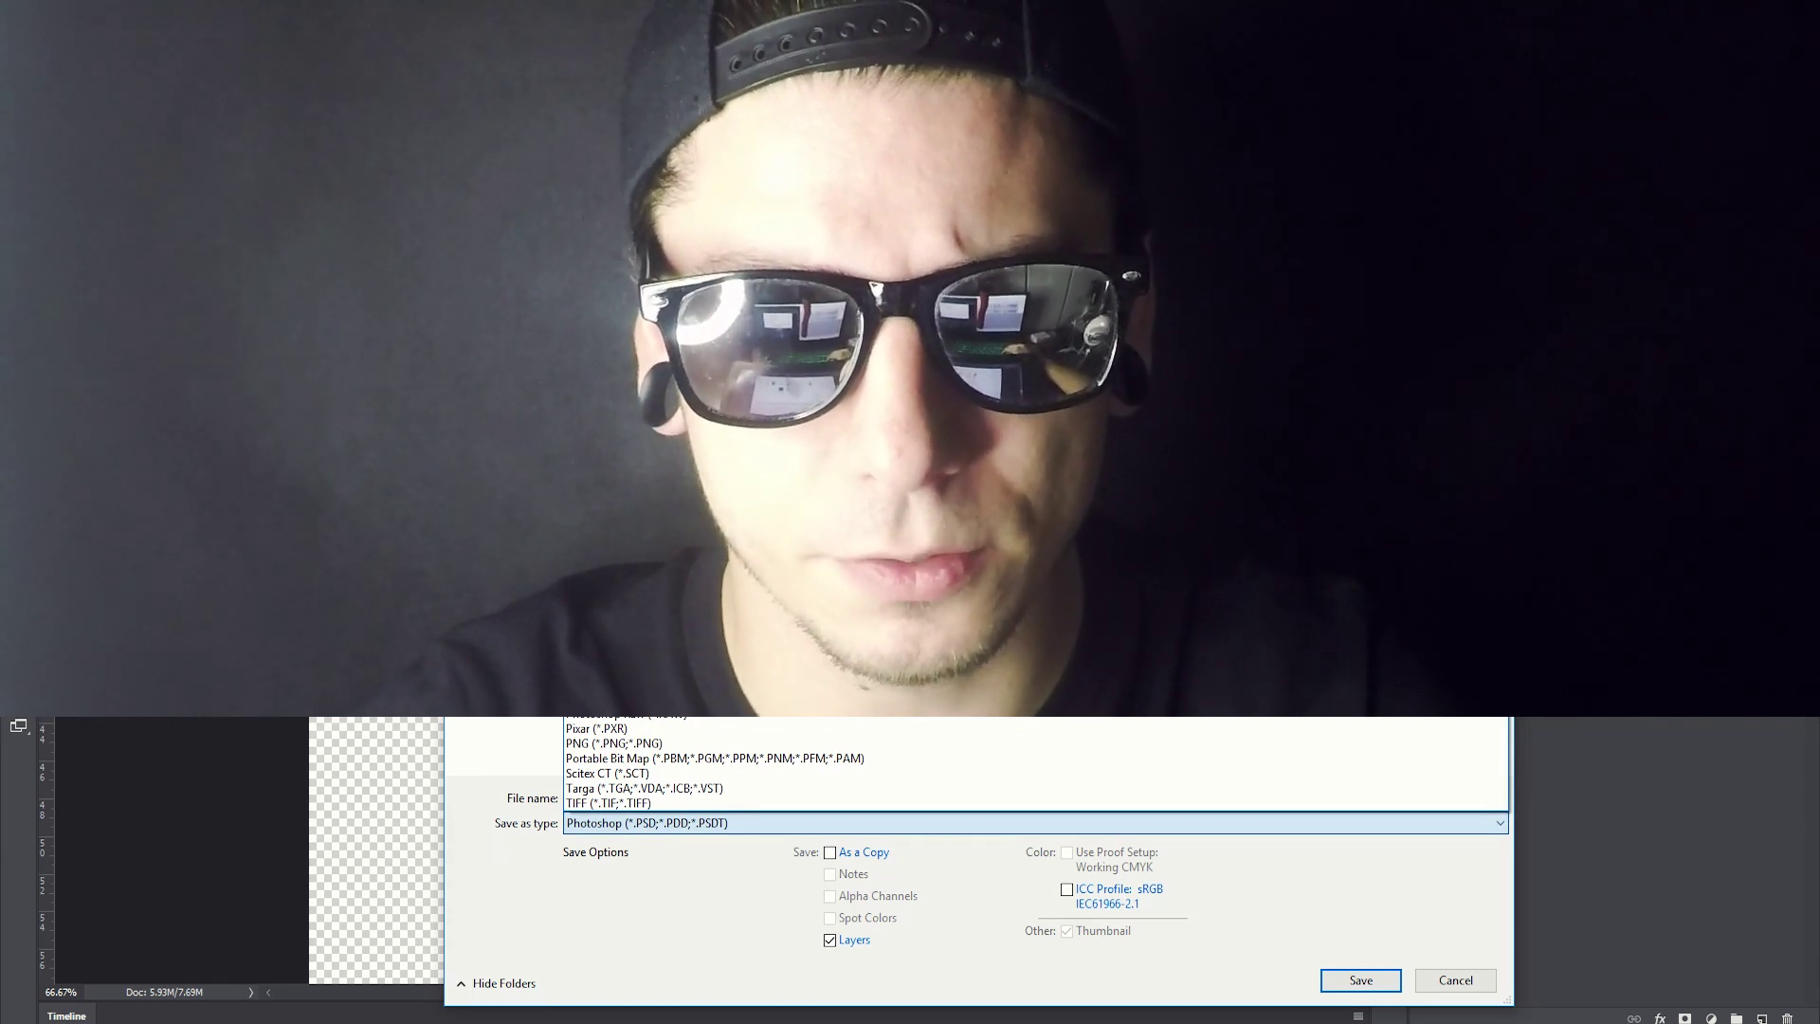
{"action": "scroll", "coordinate": [650, 735], "scroll_direction": "up", "scroll_amount": 1}
{"action": "left_click", "coordinate": [650, 735]}
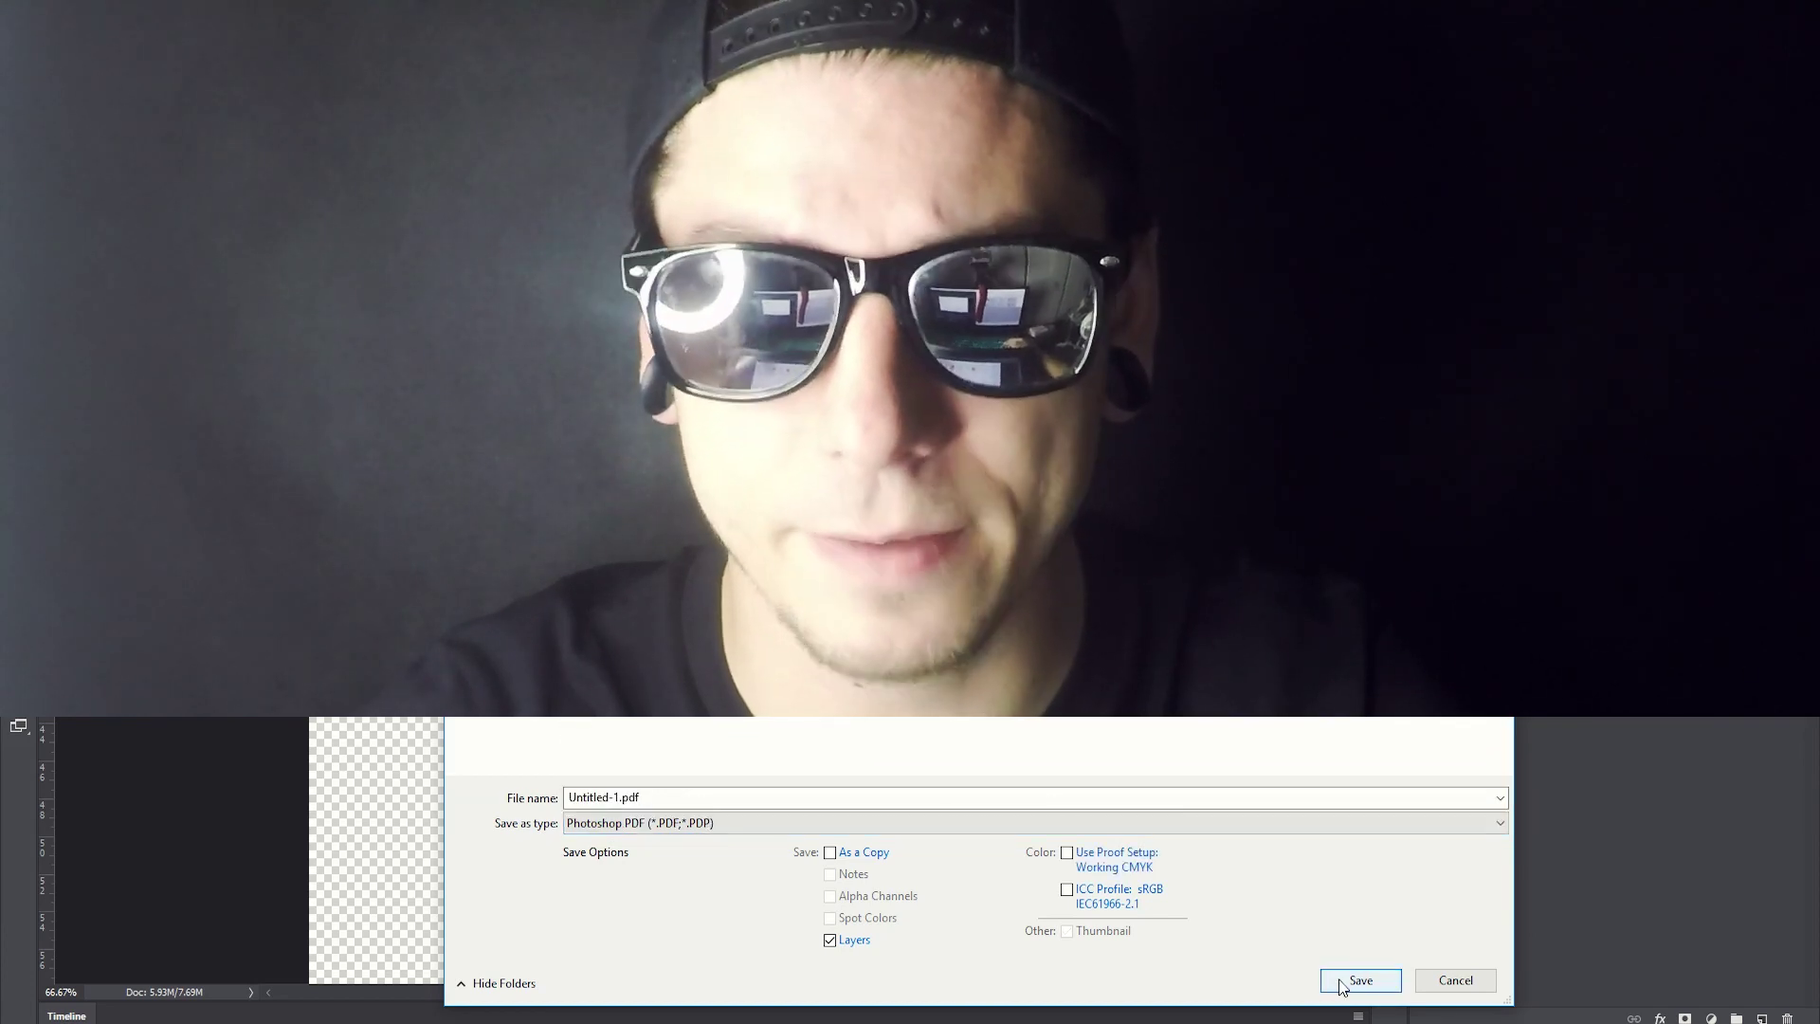
{"action": "left_click", "coordinate": [1341, 987]}
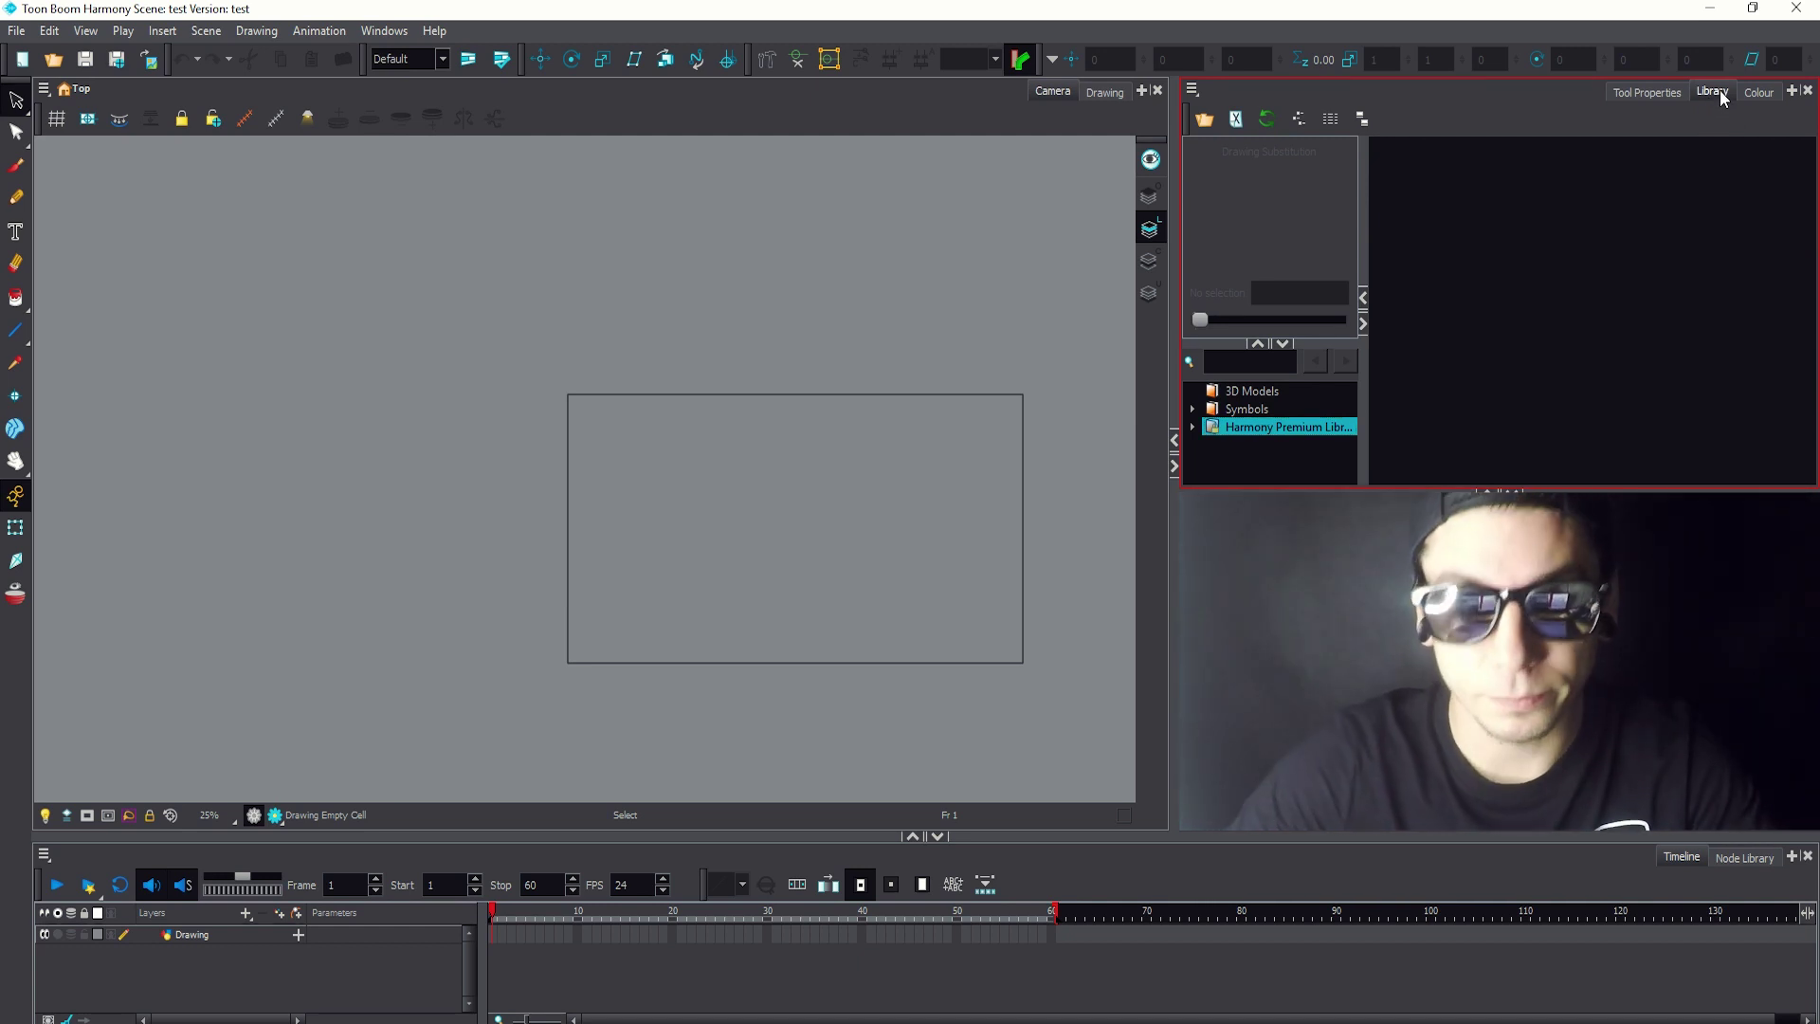
Make the Harmony Premium Library editable with Right To Modify and bring up its import options
{"action": "mouse_move", "coordinate": [1360, 428]}
{"action": "left_mouse_down"}
{"action": "mouse_move", "coordinate": [1491, 428]}
{"action": "mouse_move", "coordinate": [1366, 428]}
{"action": "left_mouse_up"}
{"action": "right_click", "coordinate": [1264, 428]}
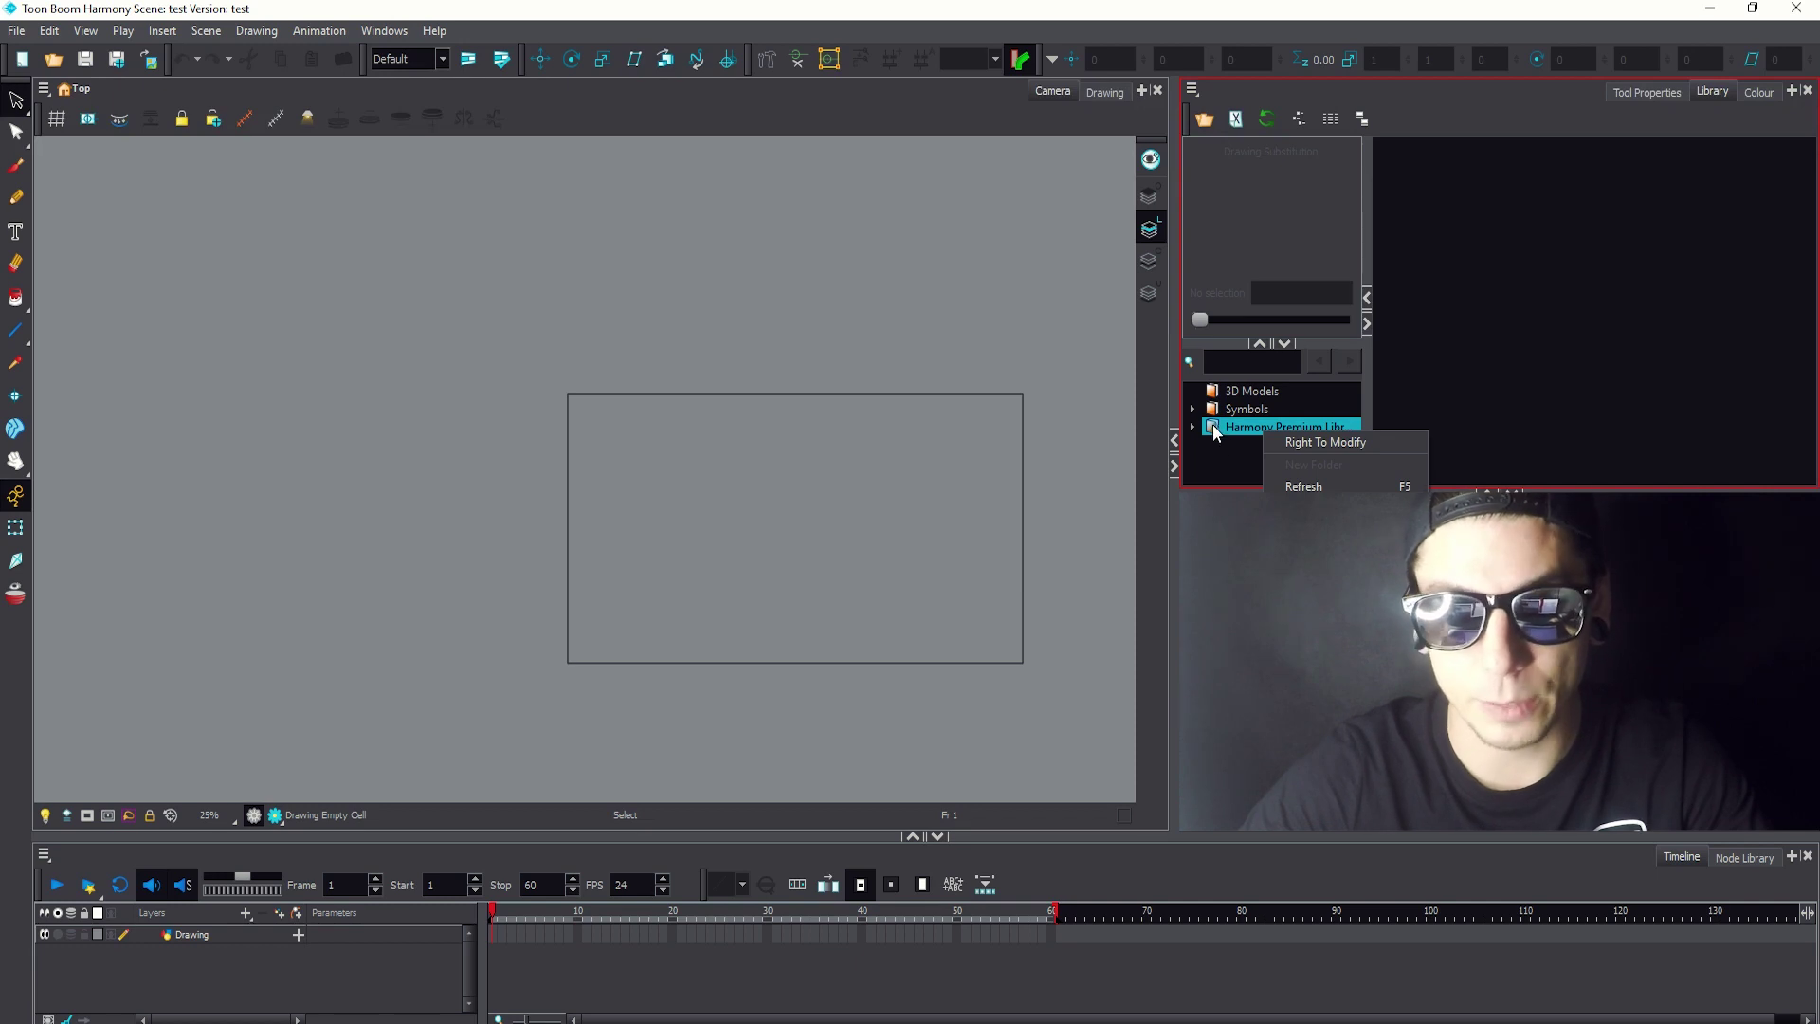
{"action": "left_click", "coordinate": [1342, 444]}
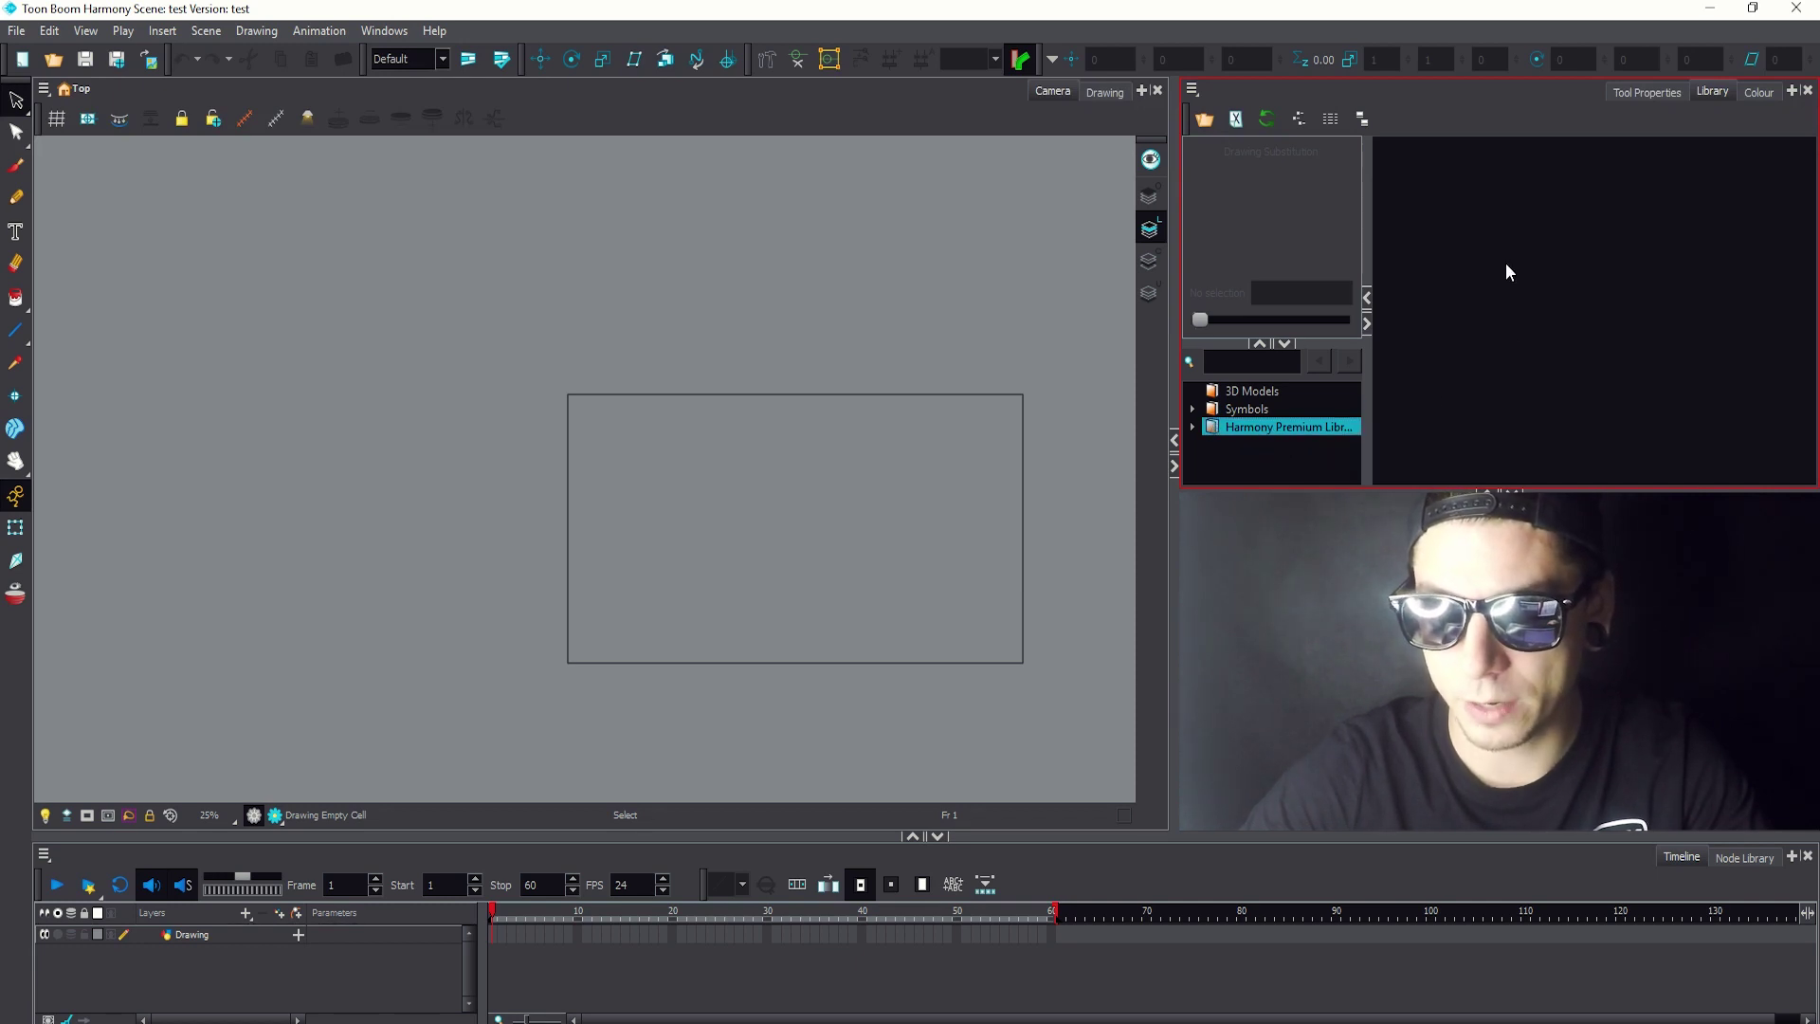
{"action": "right_click", "coordinate": [1492, 290]}
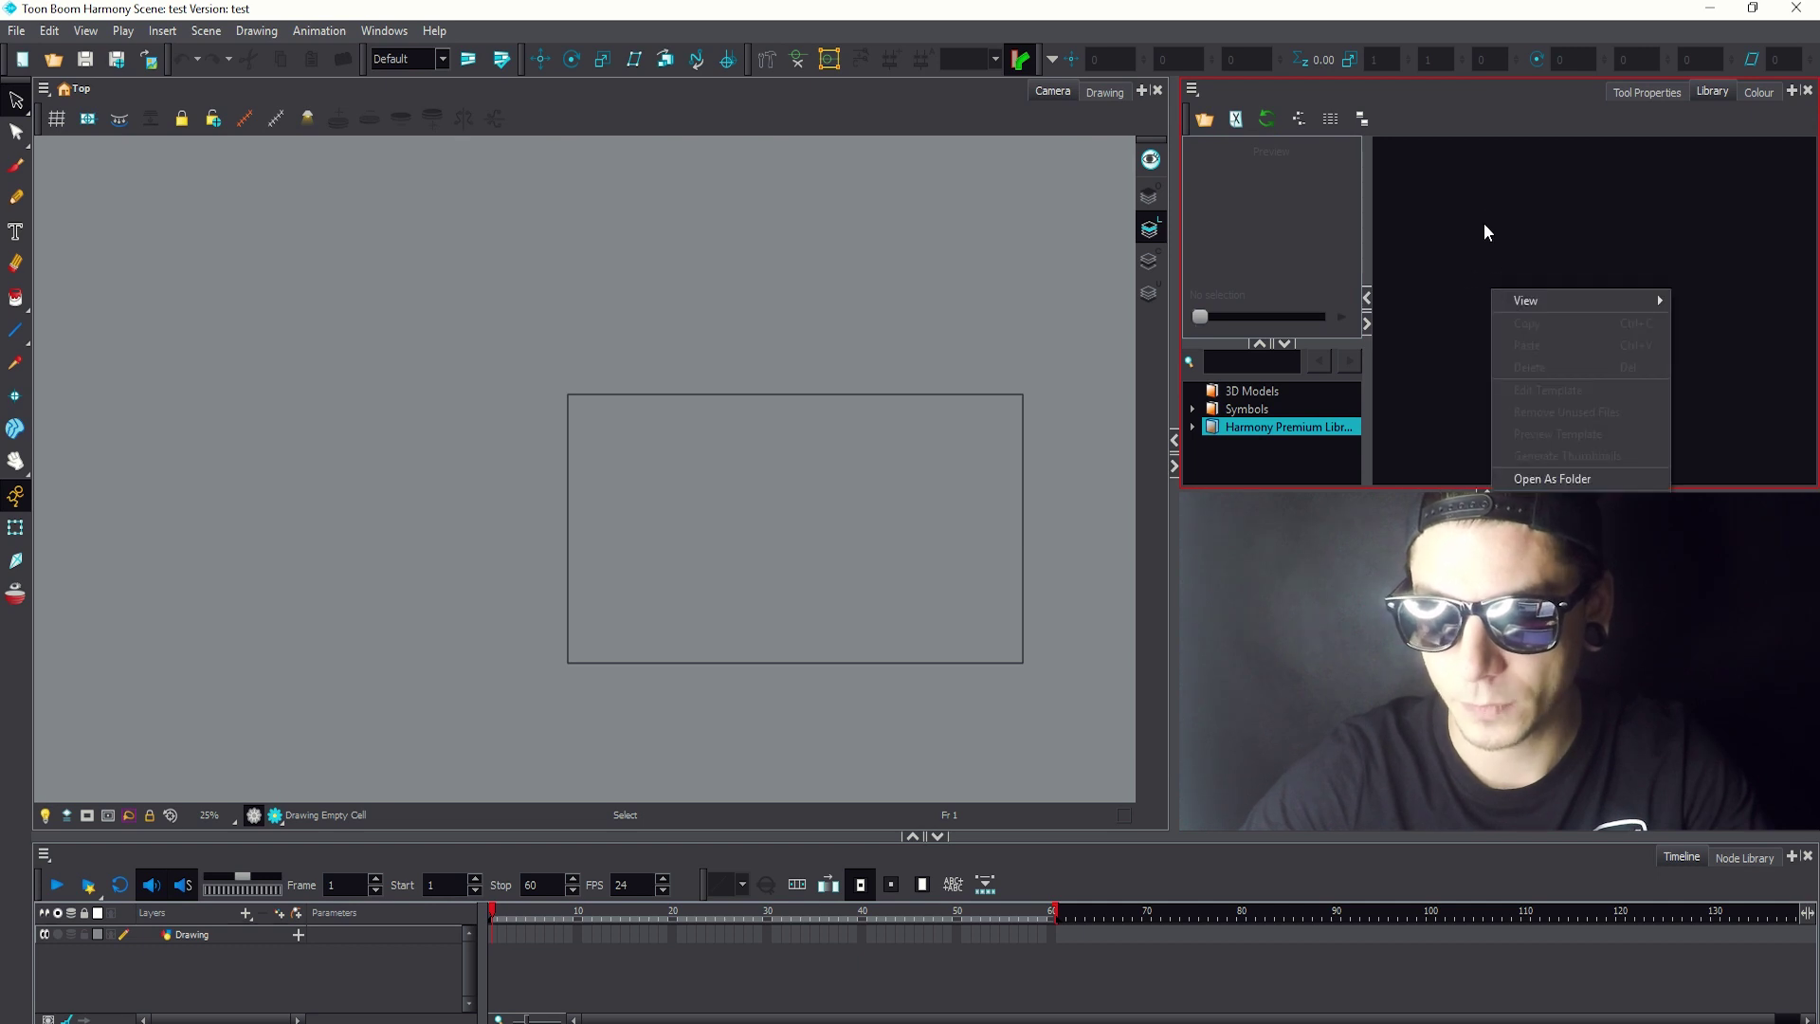
{"action": "left_click", "coordinate": [1463, 276]}
{"action": "right_click", "coordinate": [1469, 249]}
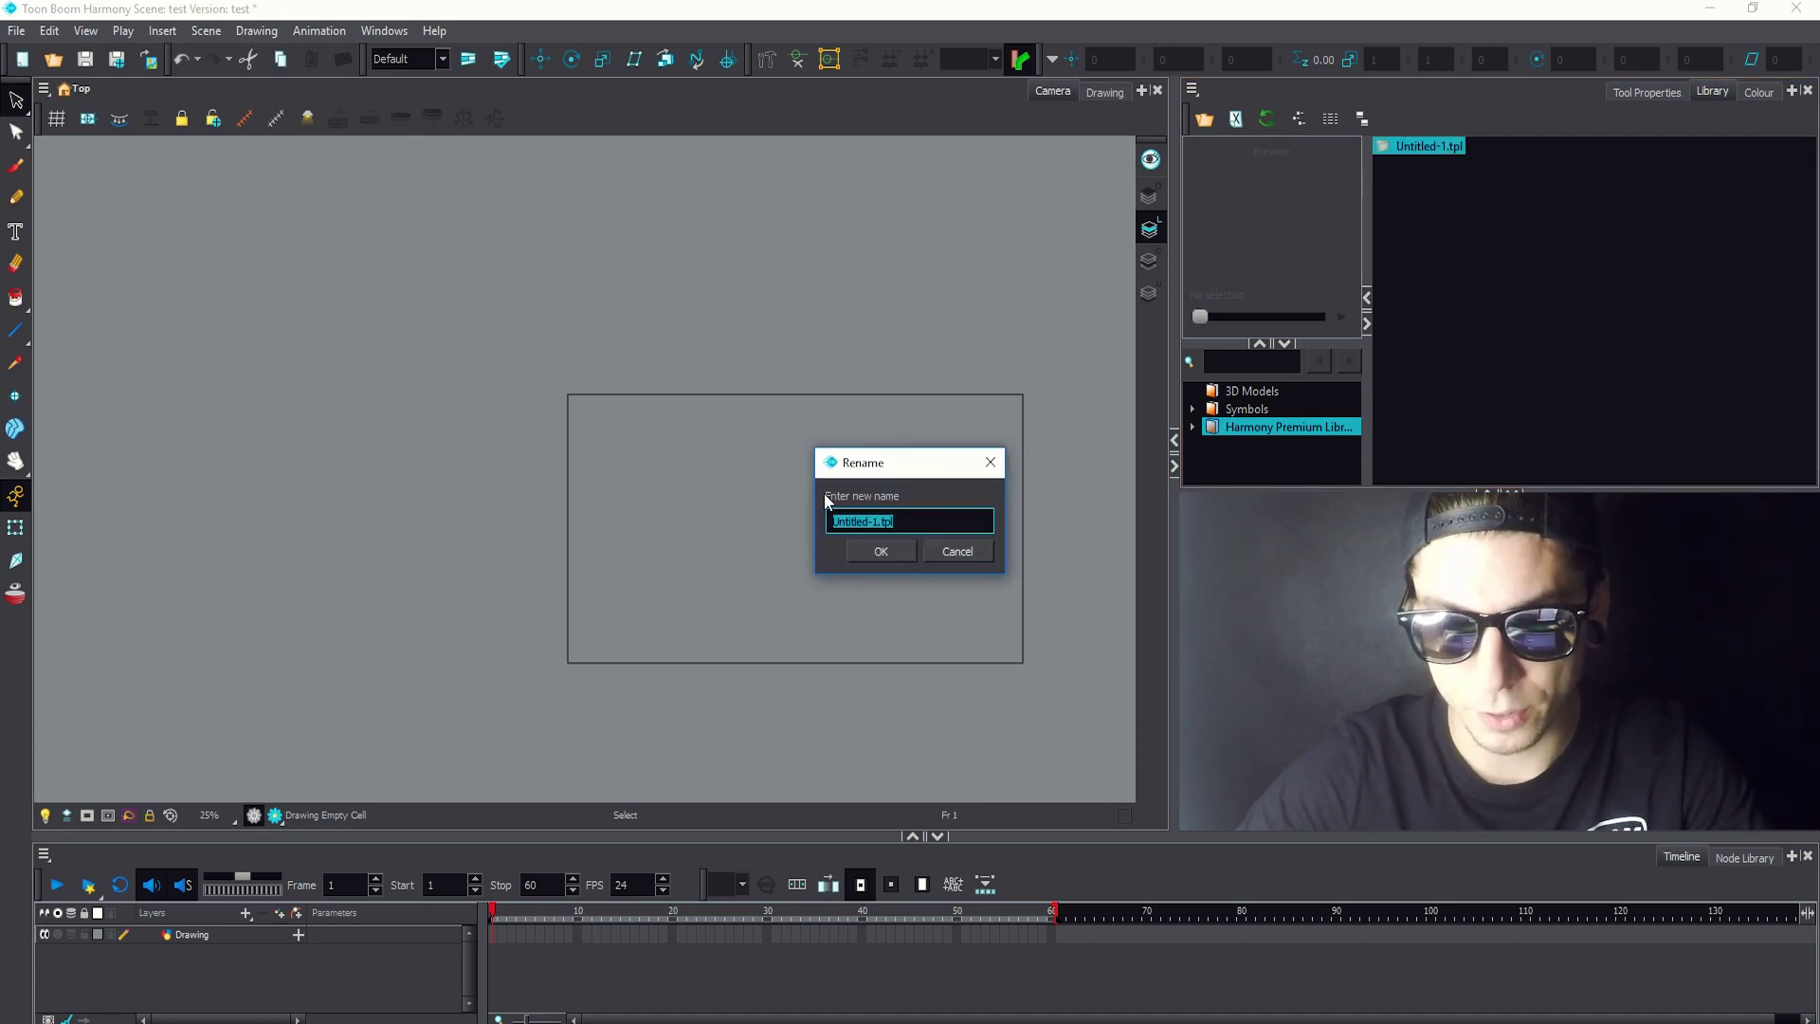
Keep the default name Untitled-1.tpl and drag the template into the Camera view
{"action": "left_click", "coordinate": [882, 547]}
{"action": "left_click", "coordinate": [1421, 147]}
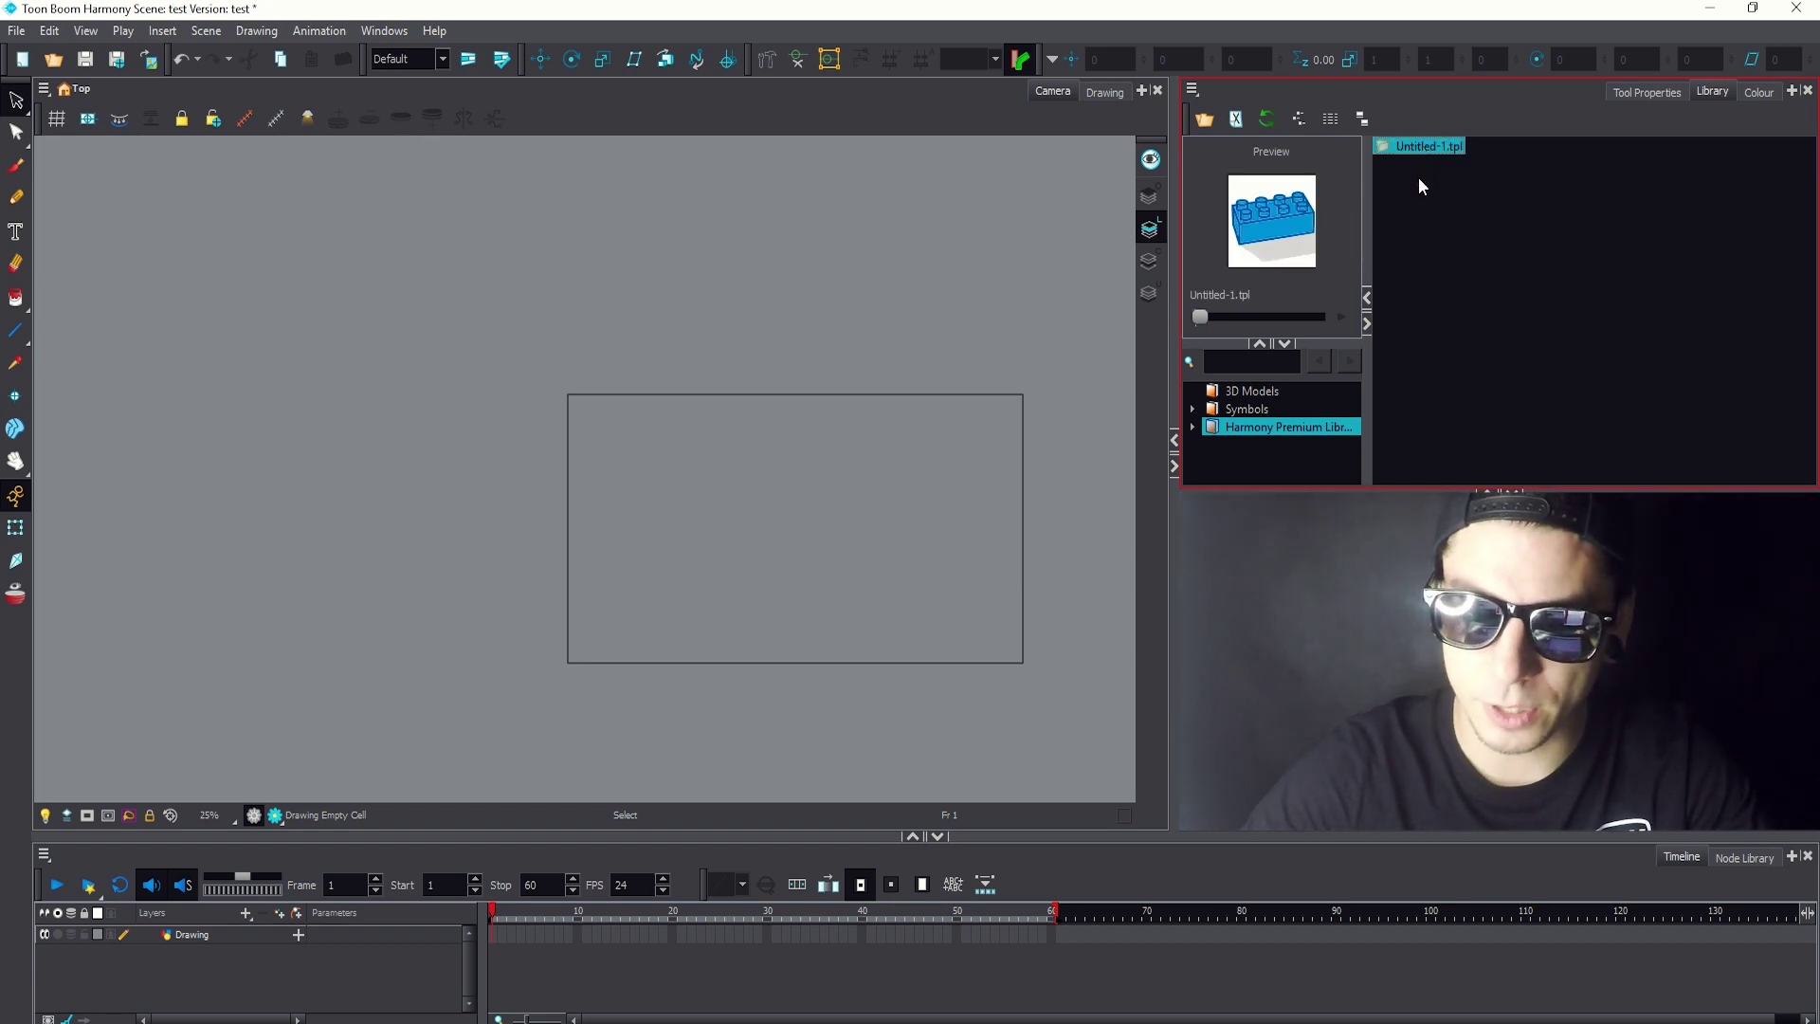
{"action": "mouse_move", "coordinate": [1419, 144]}
{"action": "left_mouse_down"}
{"action": "mouse_move", "coordinate": [931, 344]}
{"action": "mouse_move", "coordinate": [792, 486]}
{"action": "left_mouse_up"}
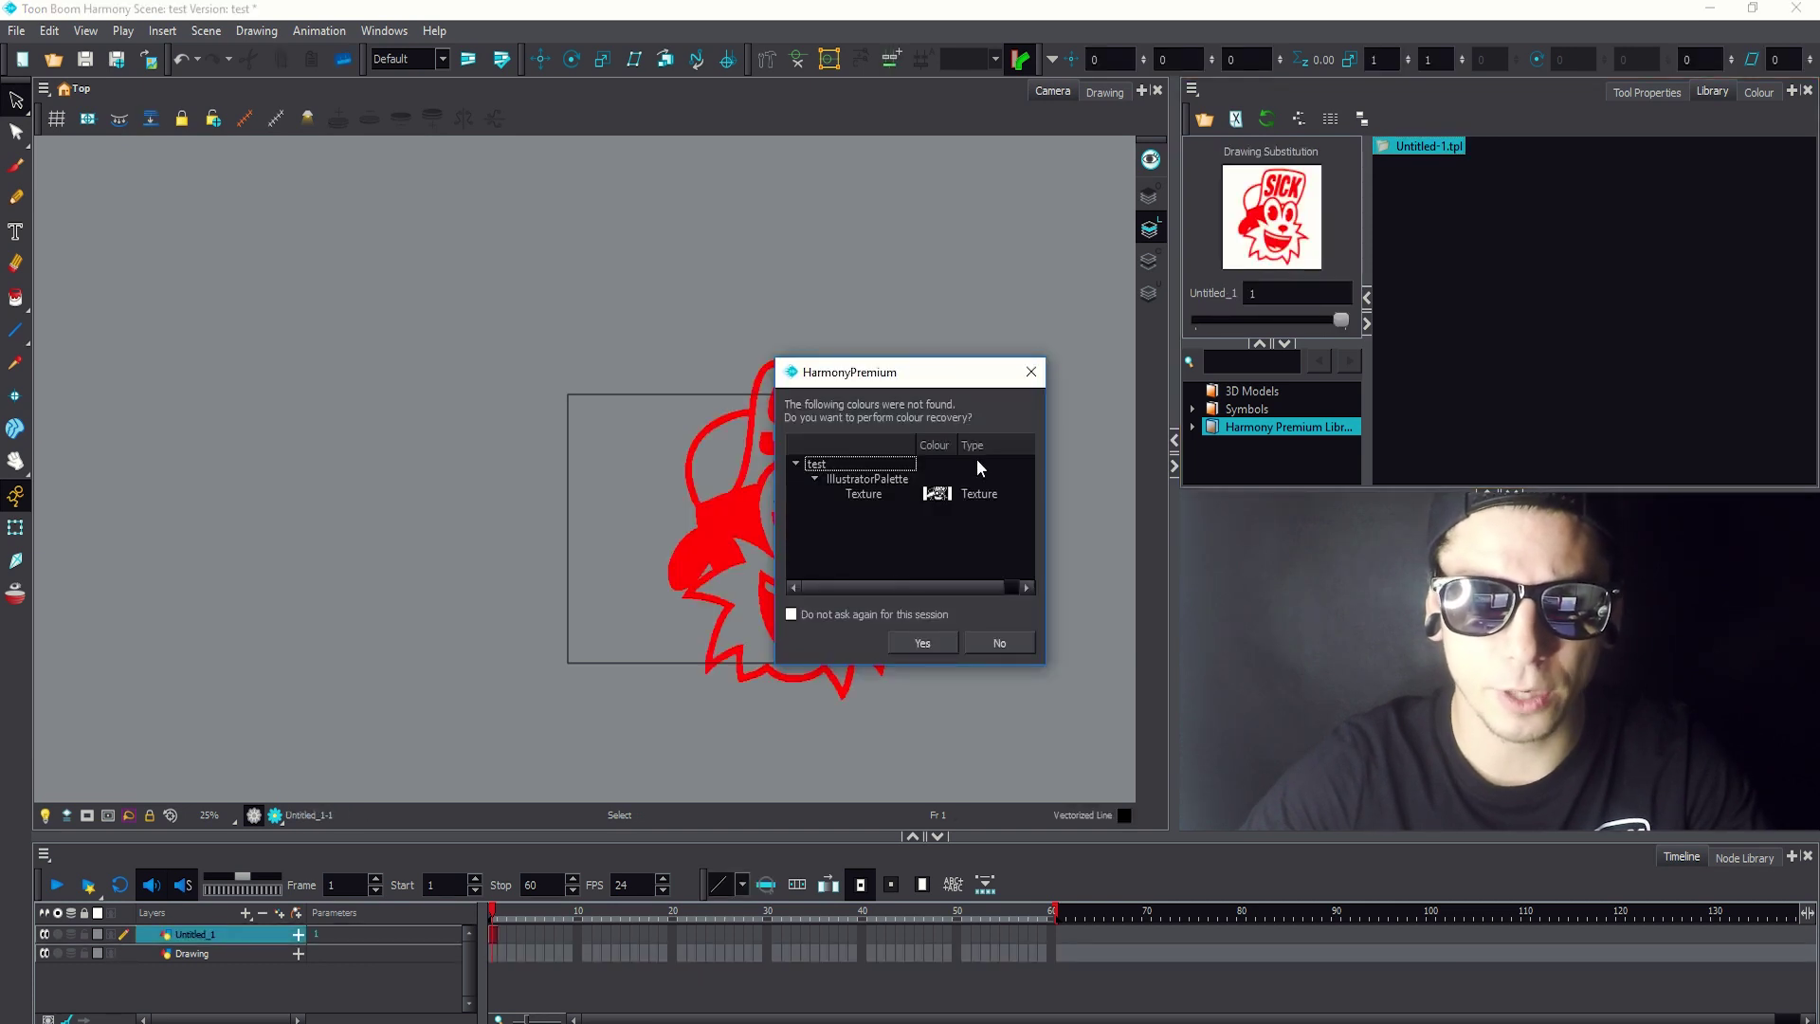
Accept recovering the missing texture colours and sample the drawing's colour with the Dropper
{"action": "left_click", "coordinate": [922, 643]}
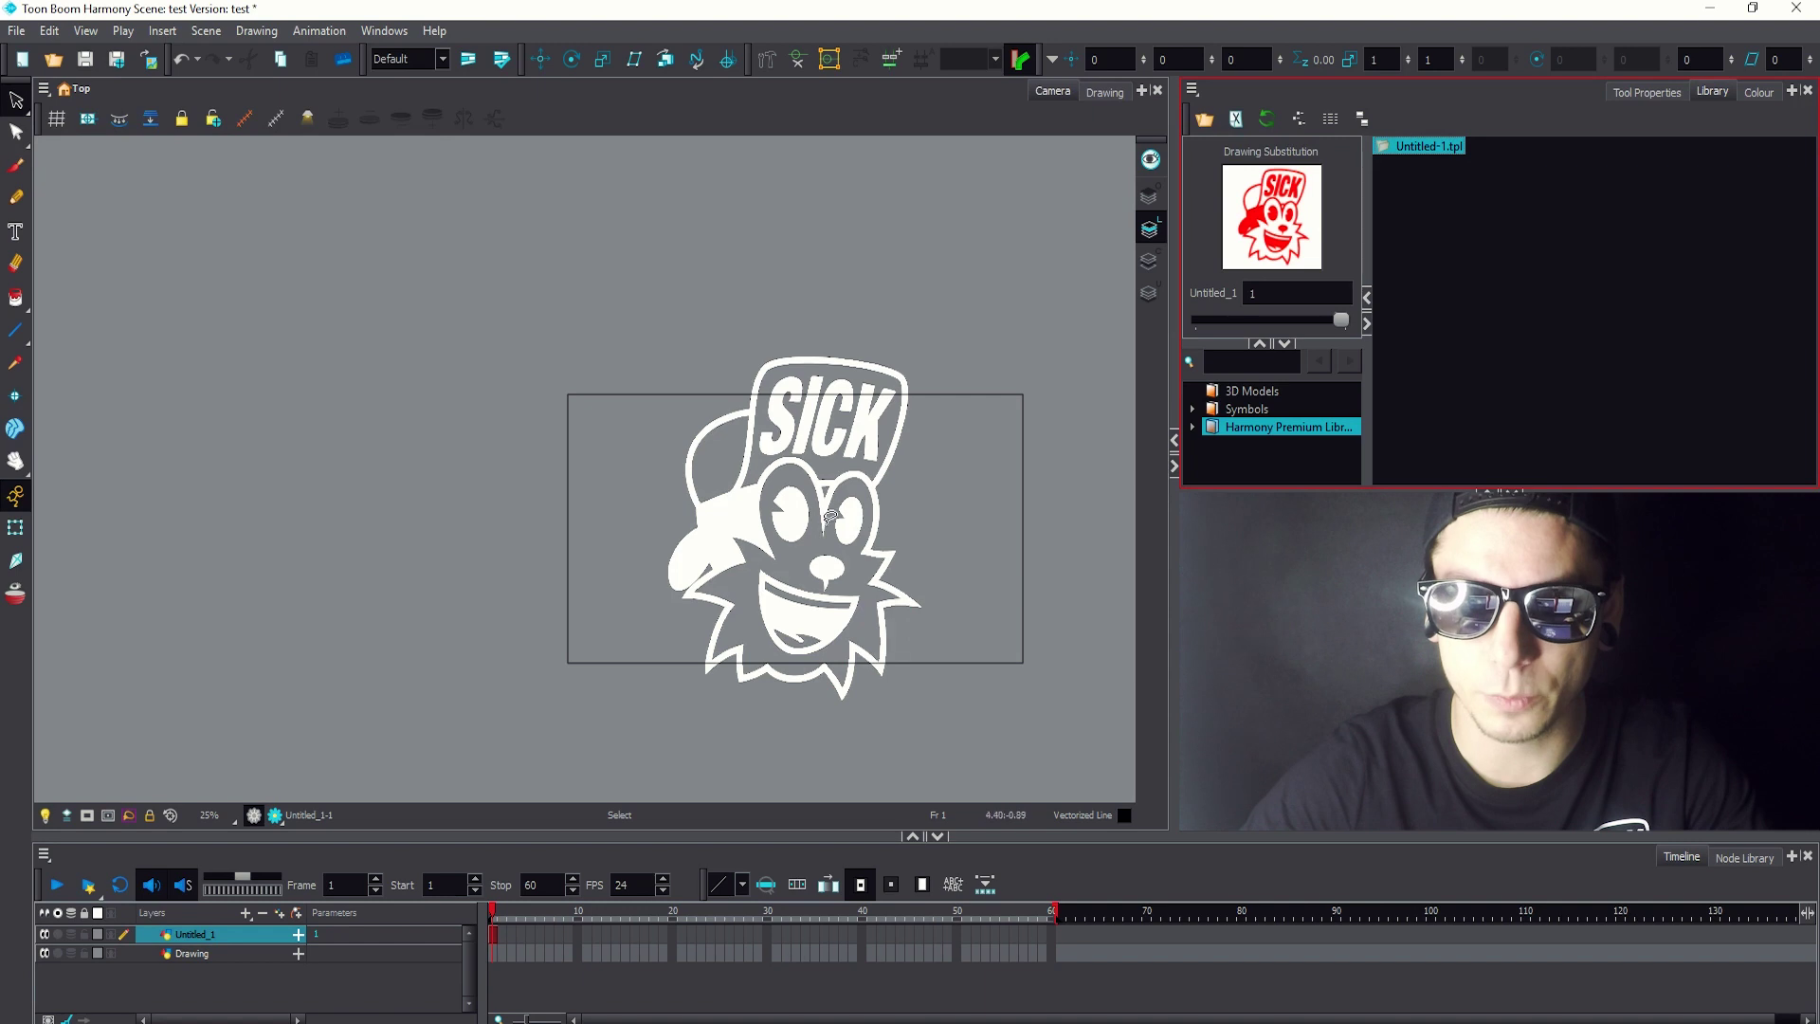
{"action": "scroll", "coordinate": [813, 551], "scroll_direction": "up", "scroll_amount": 3}
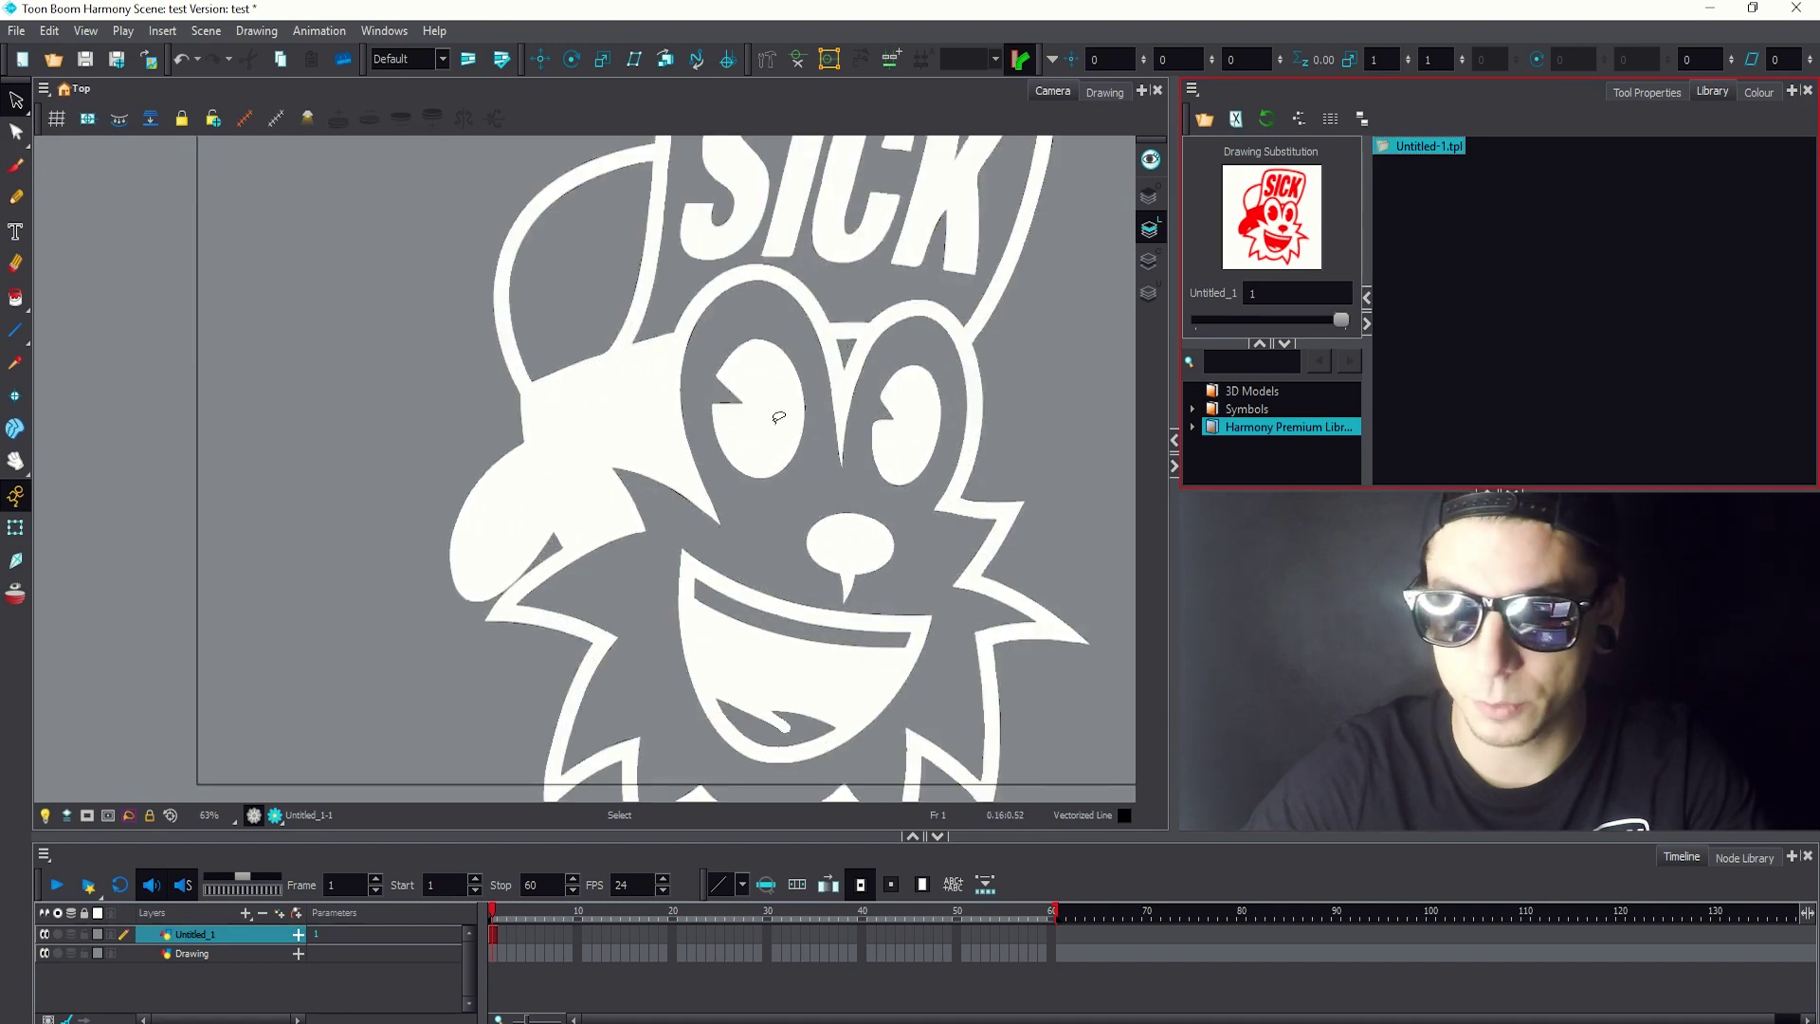
{"action": "left_click", "coordinate": [1756, 91]}
{"action": "left_click", "coordinate": [1711, 91]}
{"action": "scroll", "coordinate": [764, 379], "scroll_direction": "down", "scroll_amount": 3}
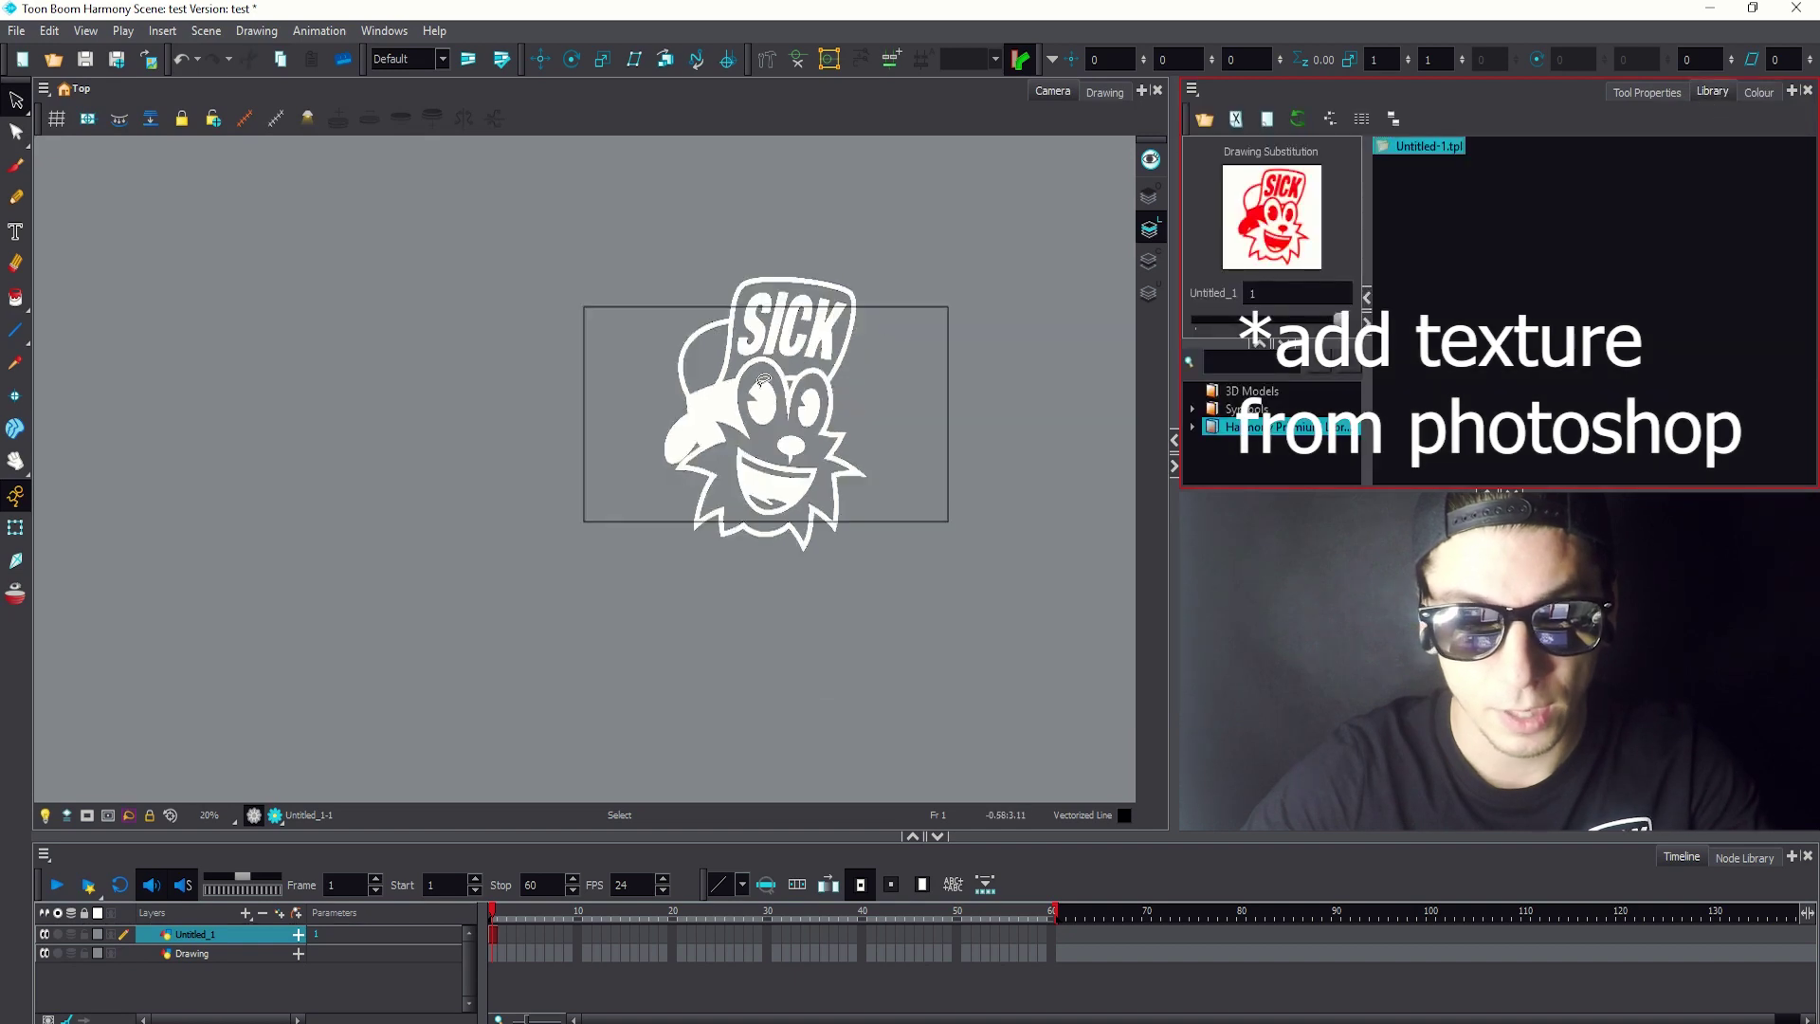
{"action": "scroll", "coordinate": [764, 379], "scroll_direction": "up", "scroll_amount": 3}
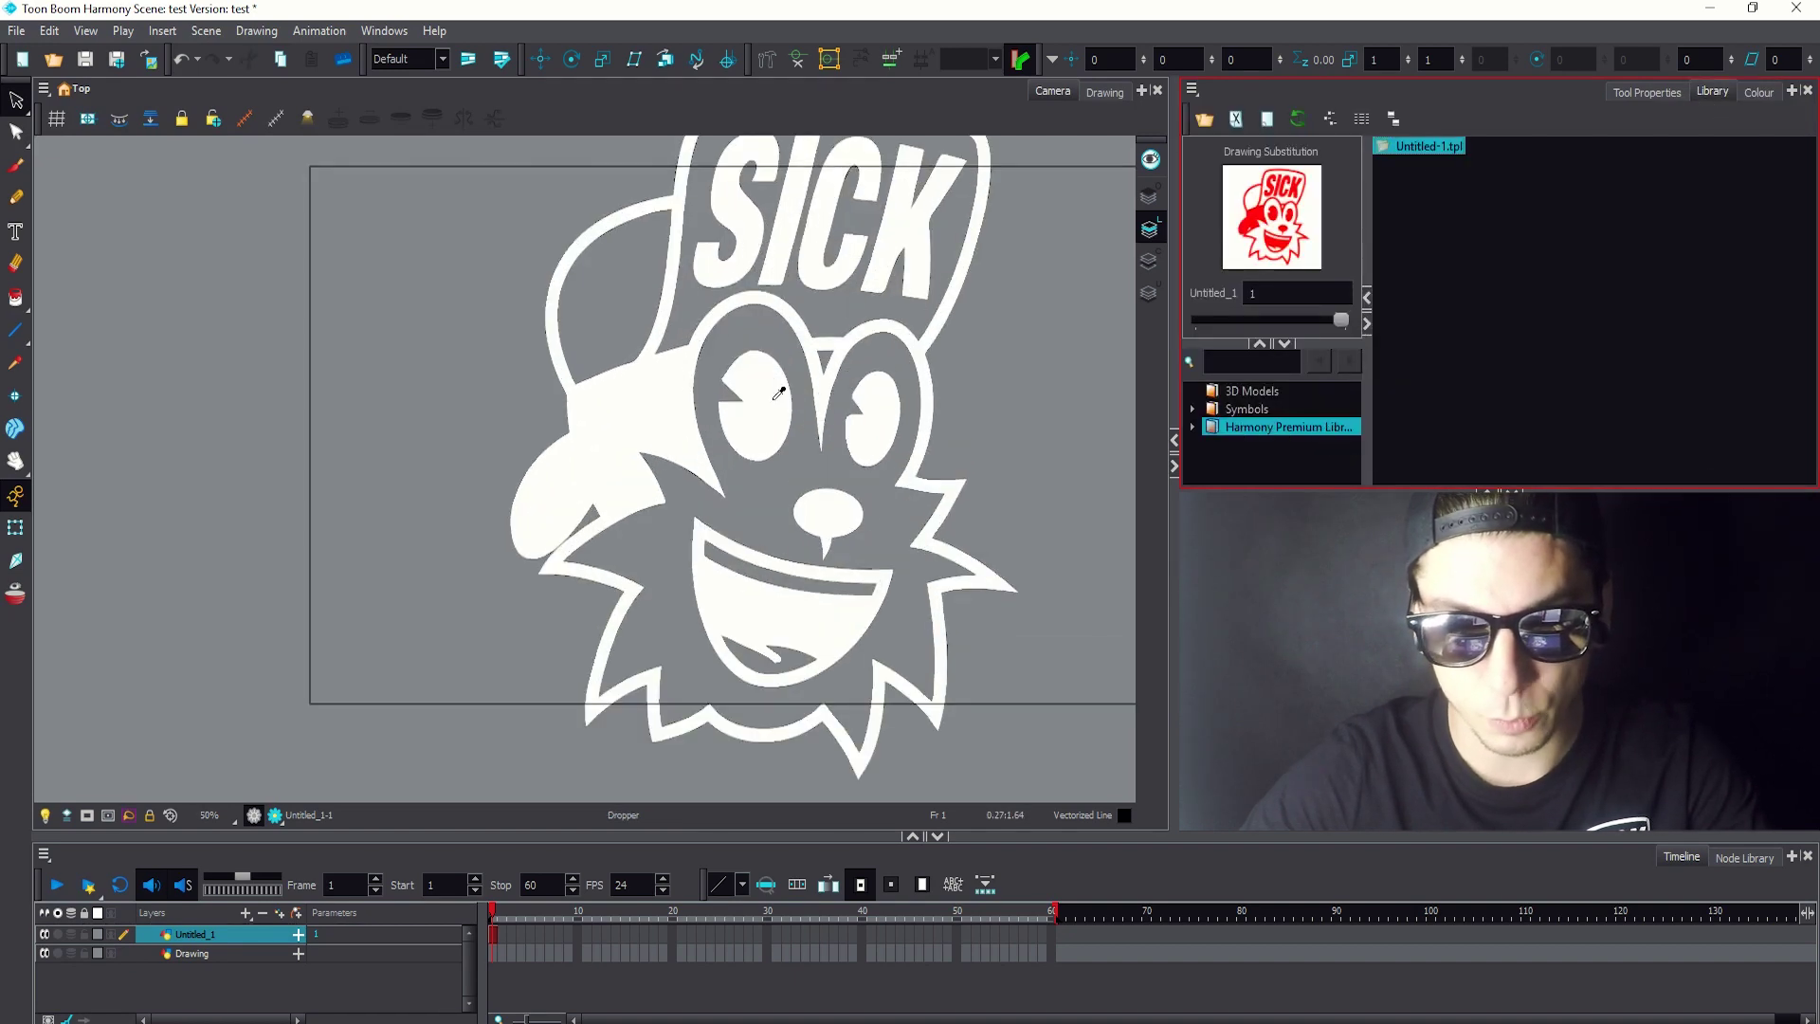
{"action": "left_click", "coordinate": [780, 399]}
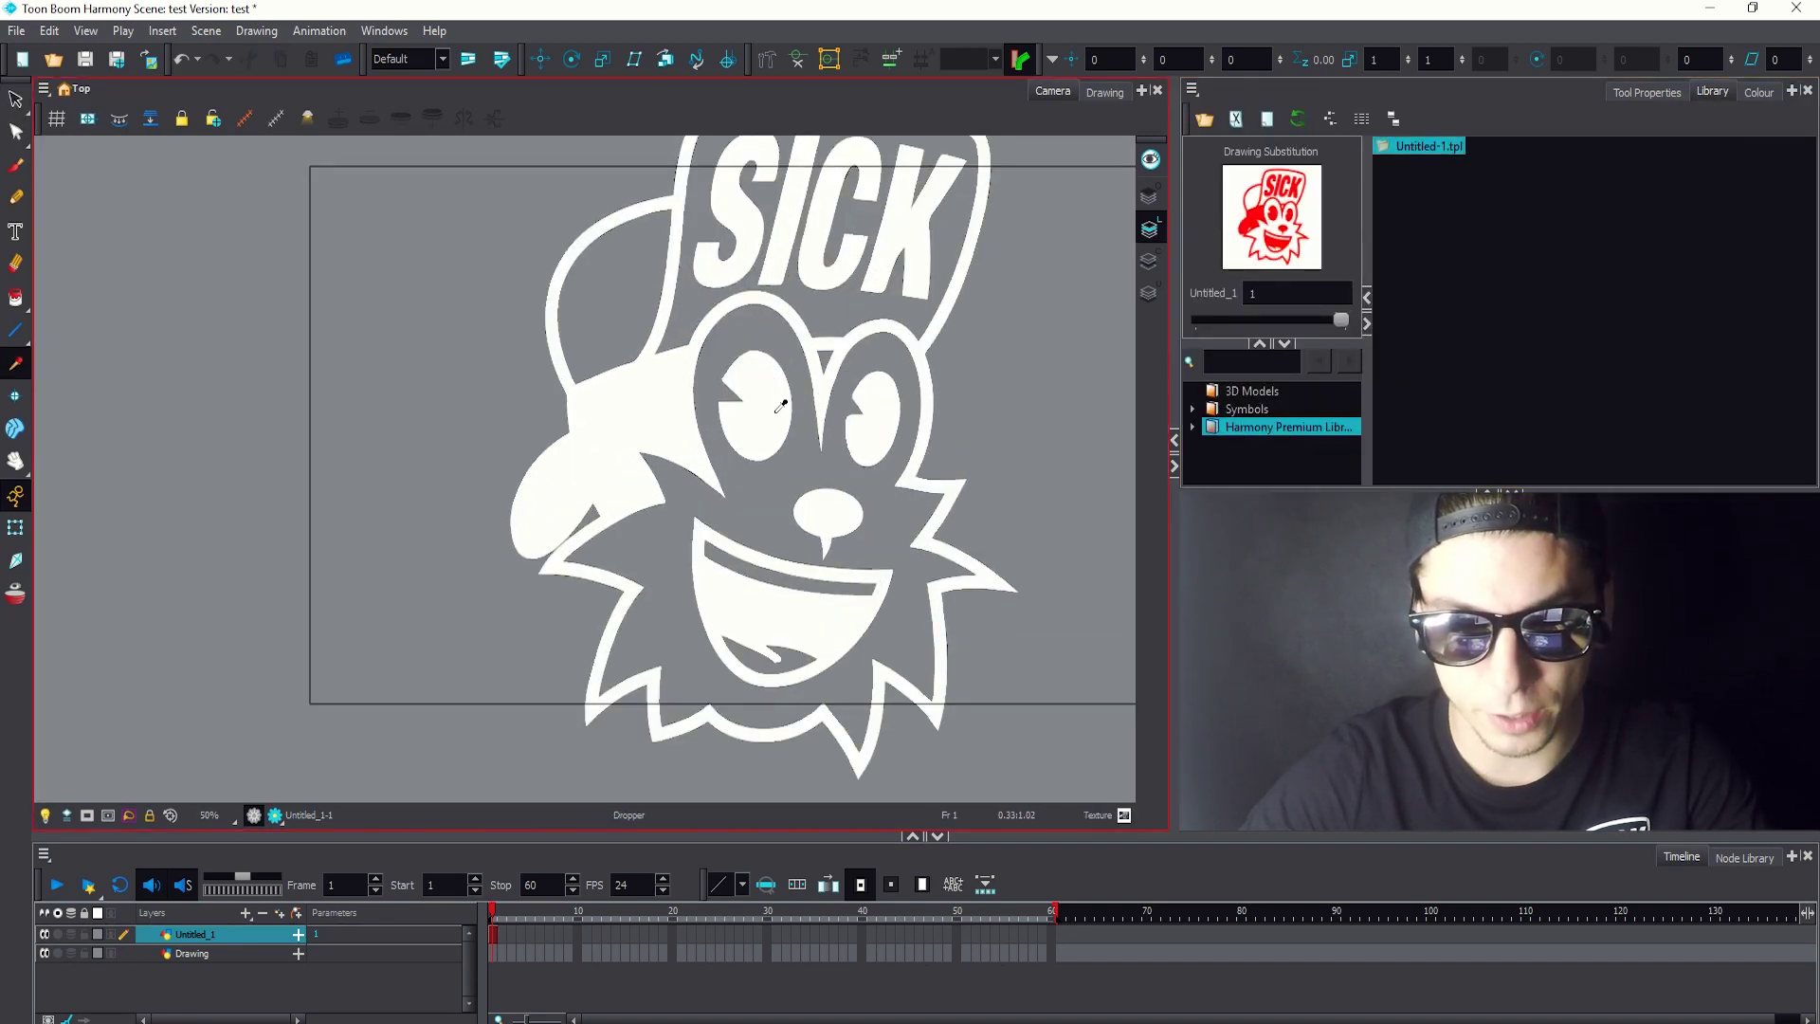
Select the whole drawing, switch to the Contour Editor, and undo then redo a stray contour change
{"action": "key", "text": "ctrl+a"}
{"action": "scroll", "coordinate": [889, 395], "scroll_direction": "down", "scroll_amount": 5}
{"action": "key", "text": "alt+q"}
{"action": "scroll", "coordinate": [749, 379], "scroll_direction": "up", "scroll_amount": 8}
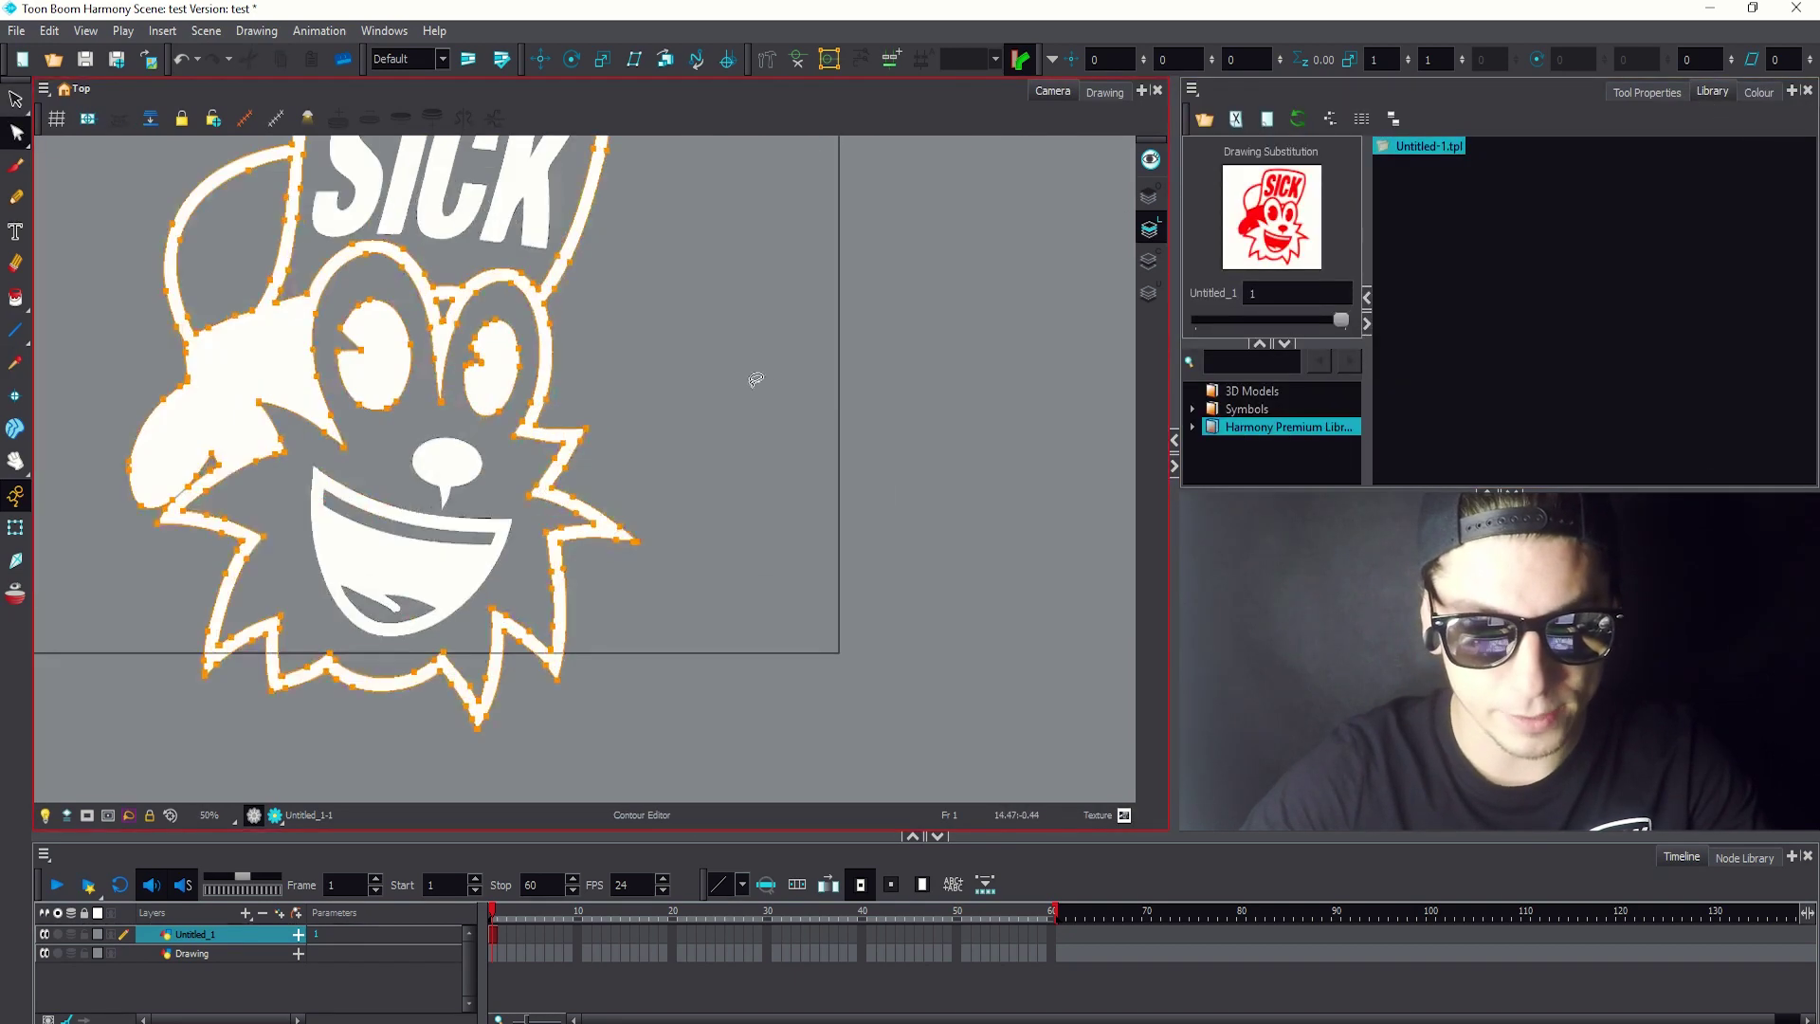
{"action": "scroll", "coordinate": [700, 361], "scroll_direction": "up", "scroll_amount": 4}
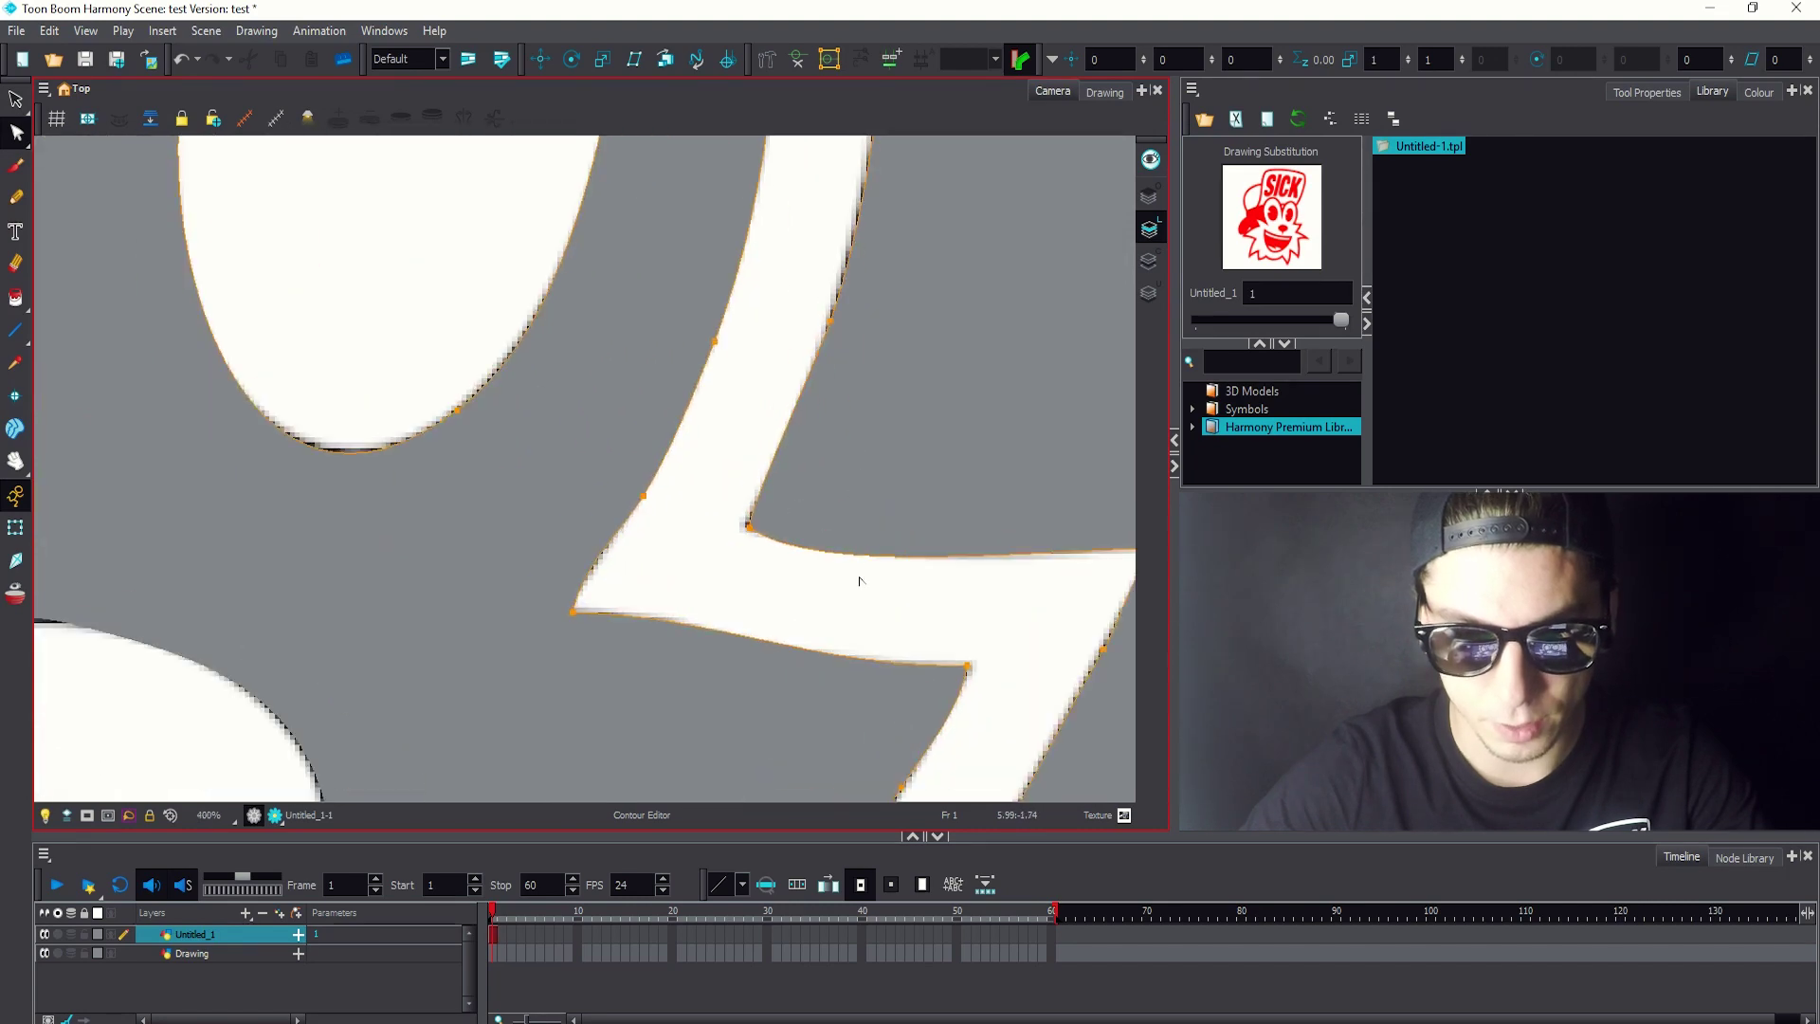
{"action": "left_click_drag", "start_coordinate": [880, 495], "coordinate": [841, 507]}
{"action": "key", "text": "ctrl+z"}
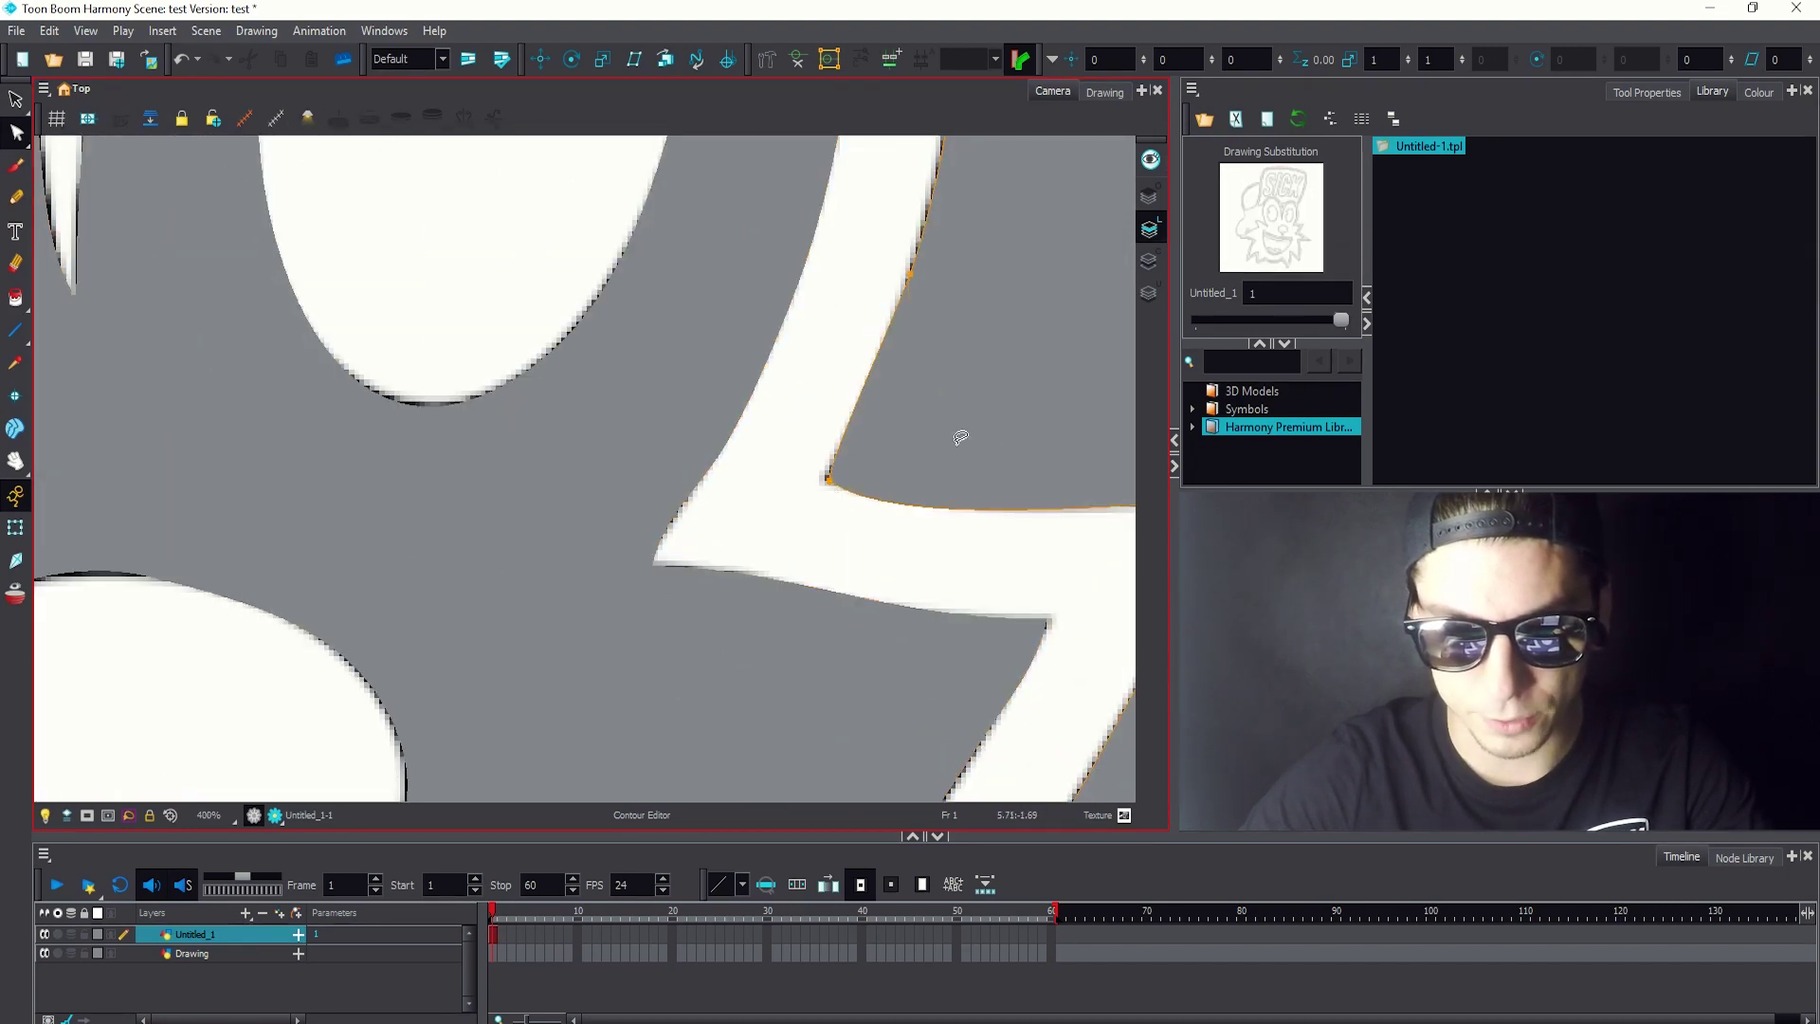
{"action": "scroll", "coordinate": [763, 490], "scroll_direction": "up", "scroll_amount": 1}
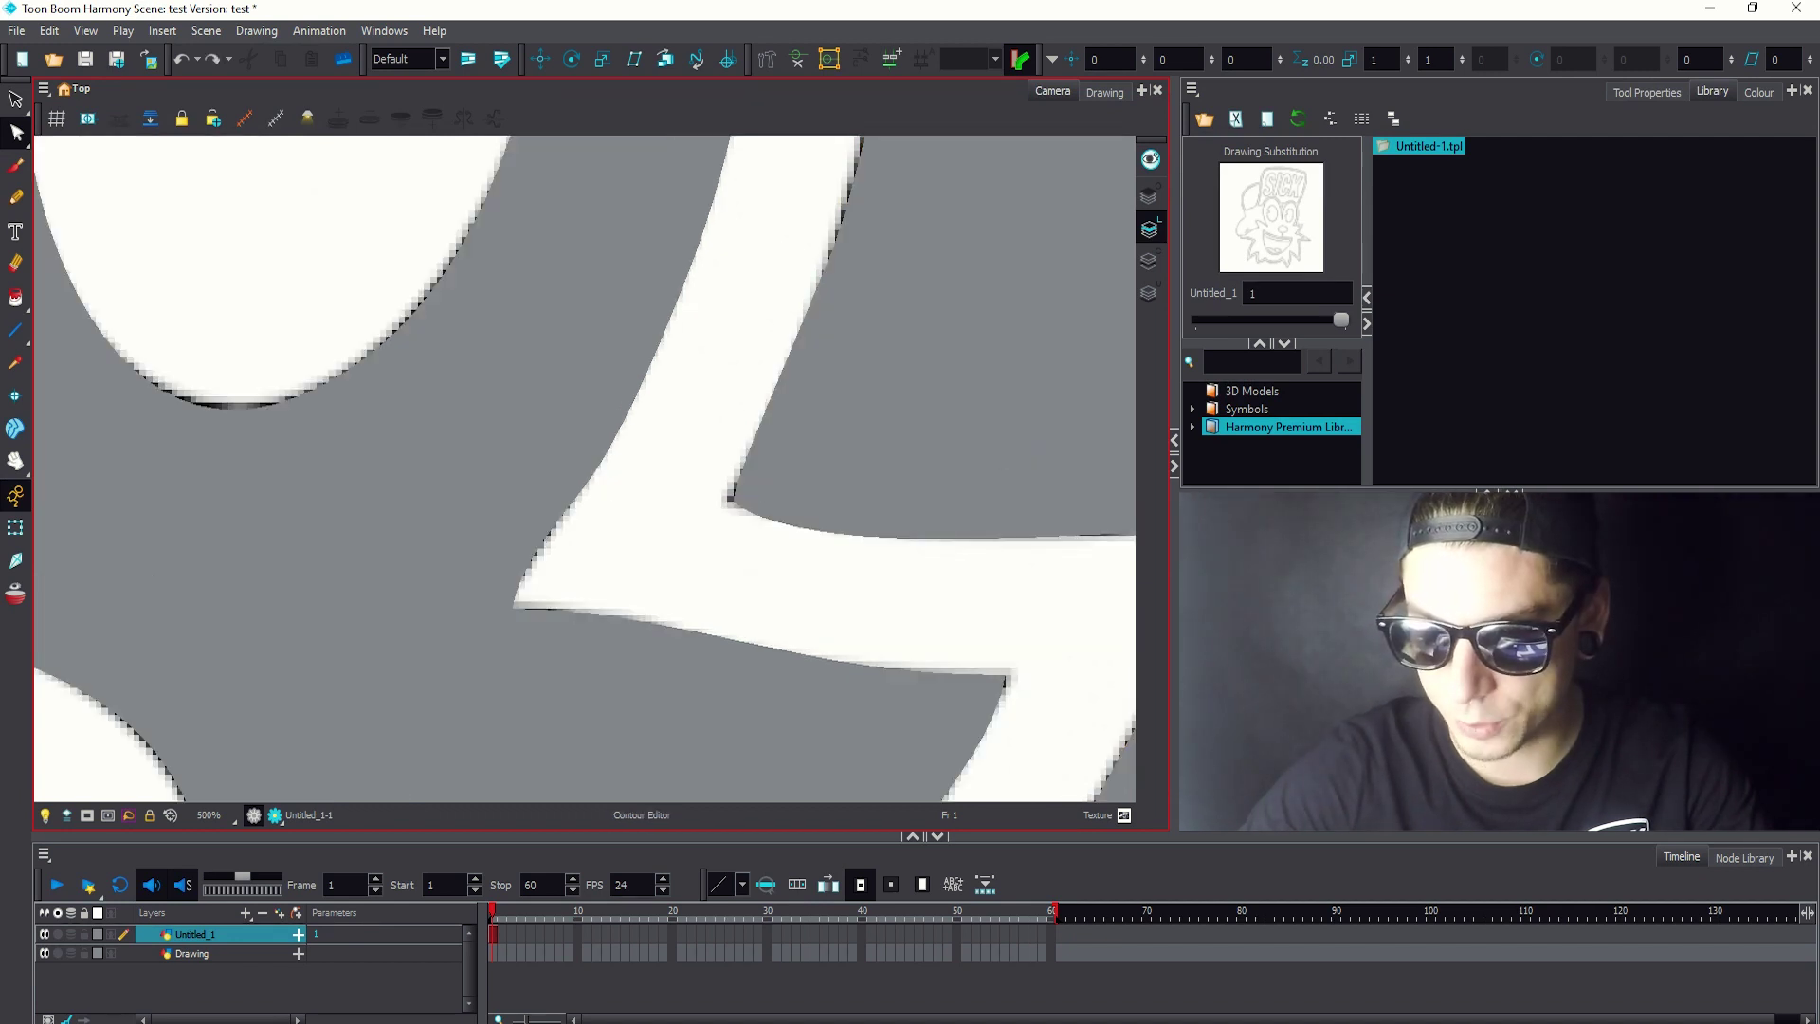
{"action": "key", "text": "ctrl+shift+z"}
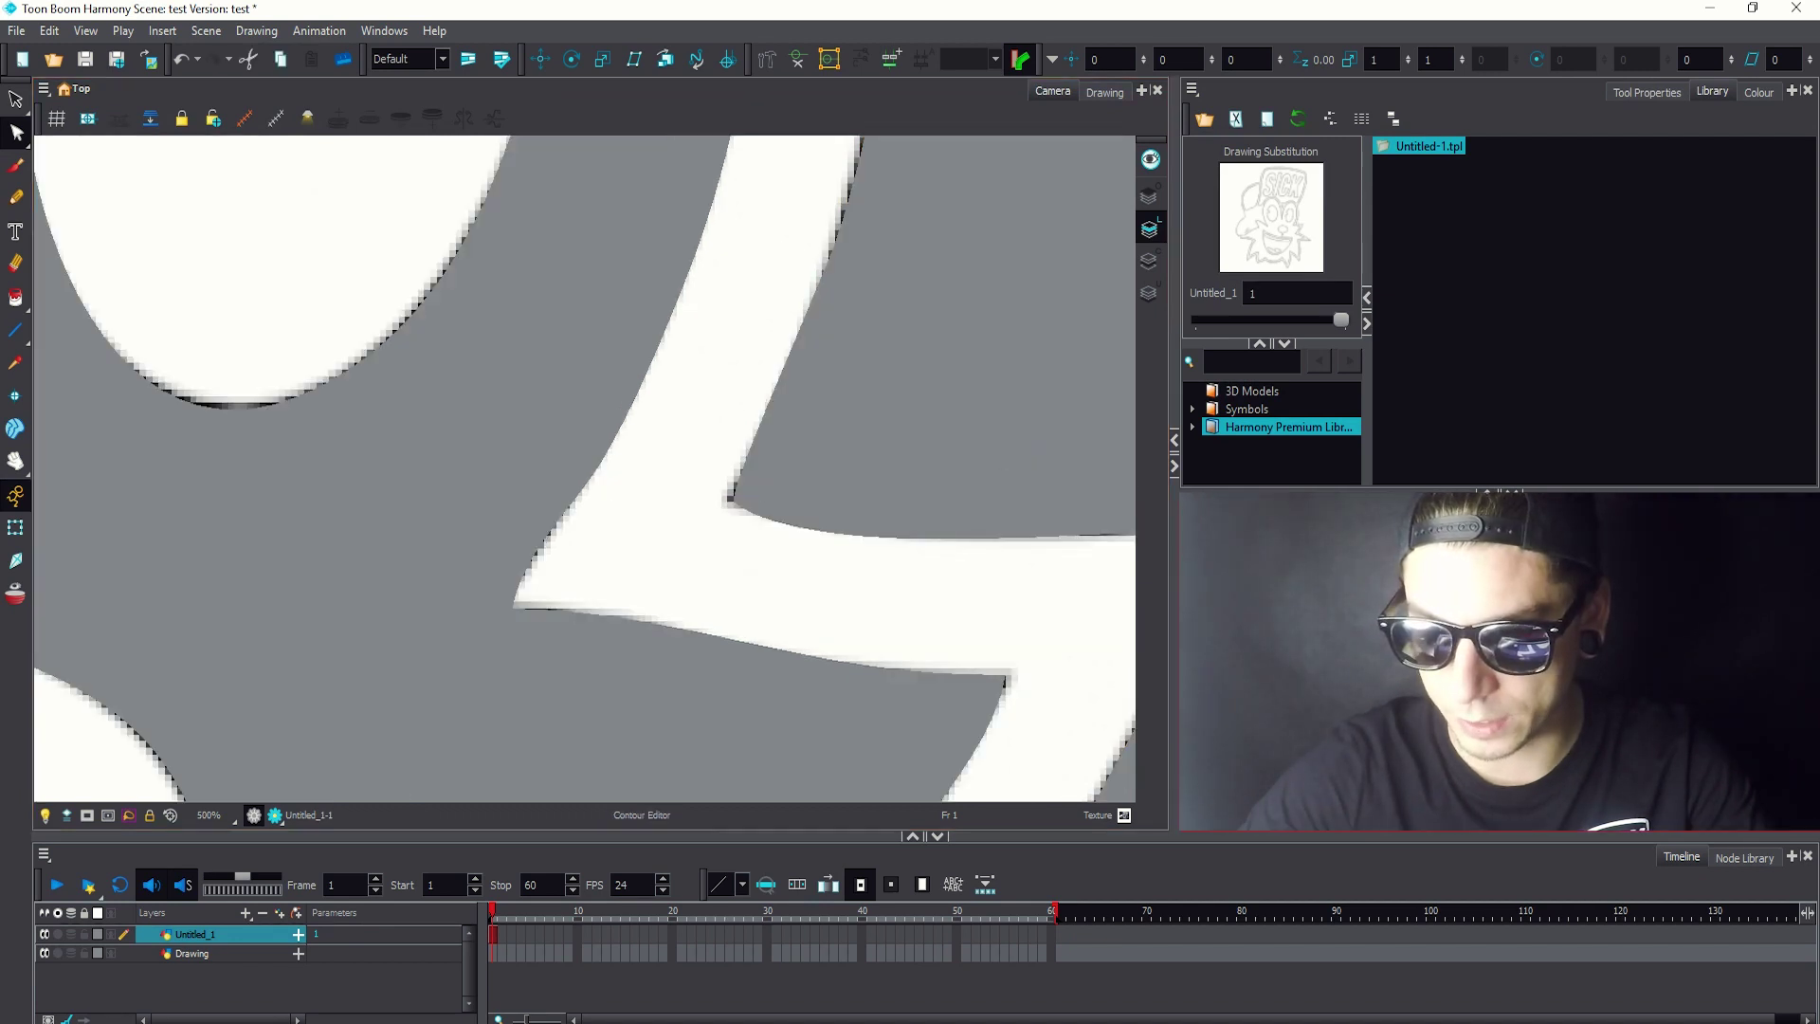
{"action": "scroll", "coordinate": [740, 481], "scroll_direction": "down", "scroll_amount": 5}
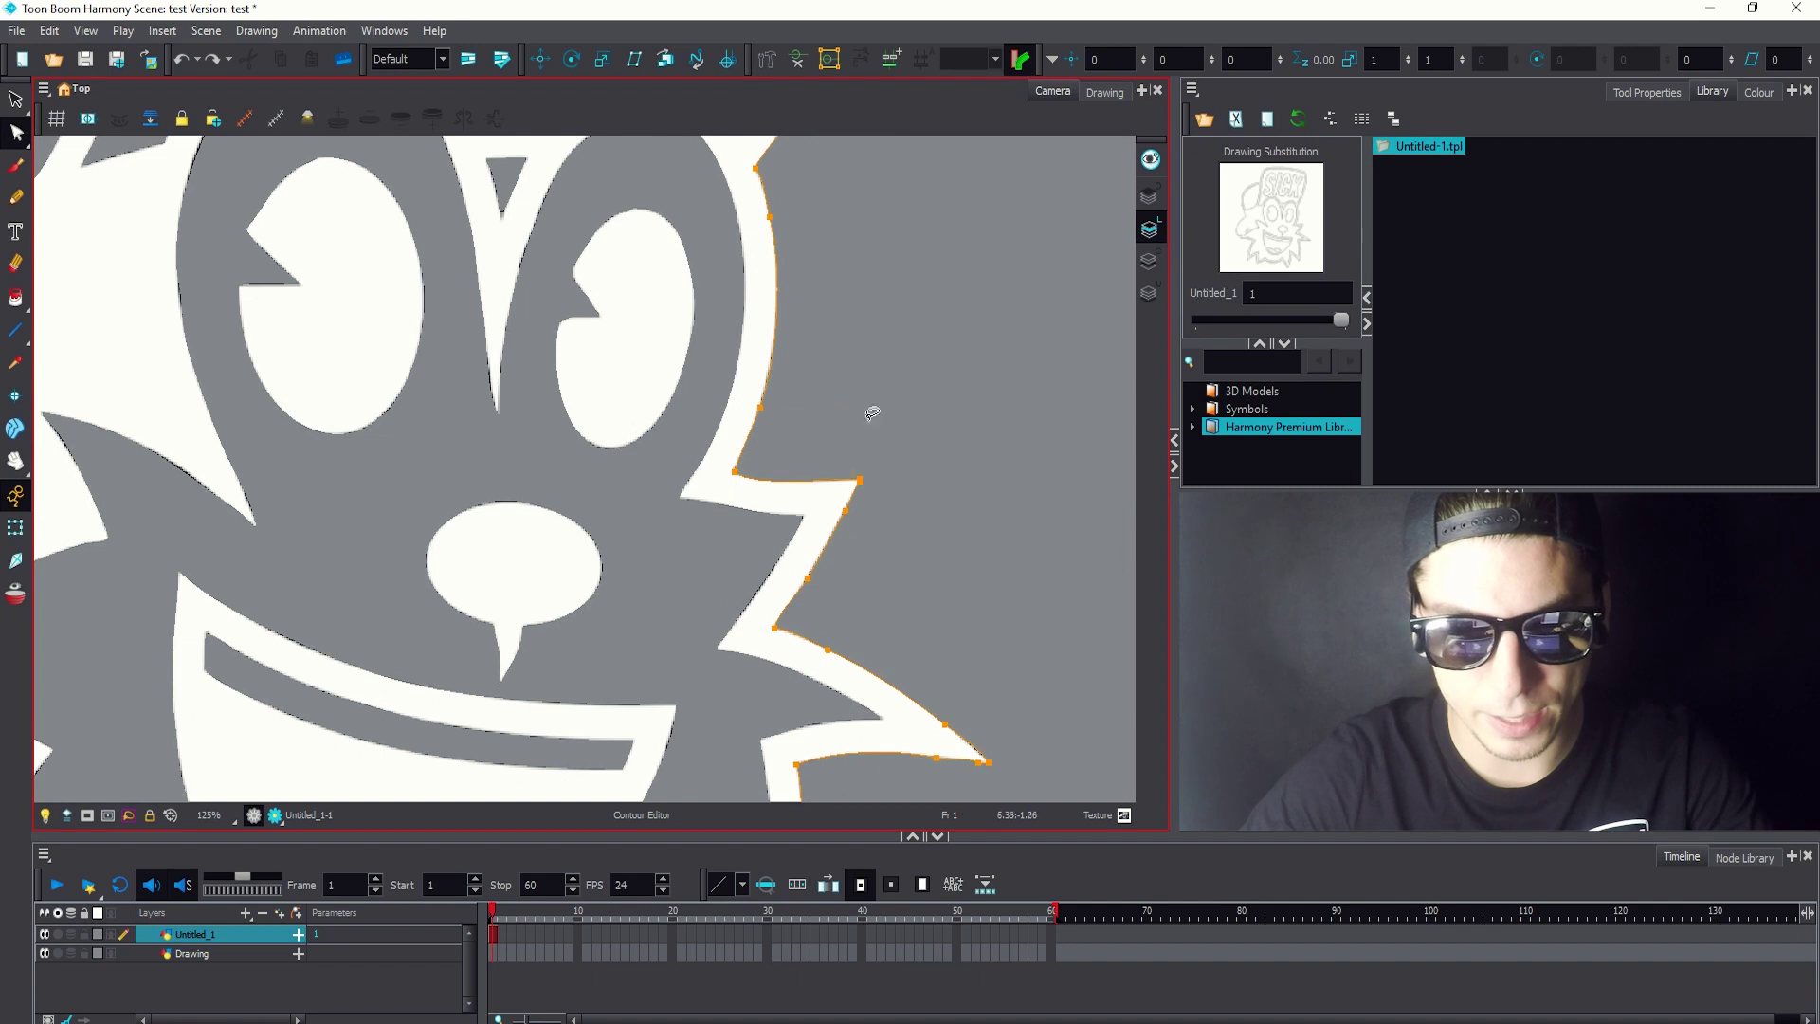
{"action": "scroll", "coordinate": [872, 413], "scroll_direction": "down", "scroll_amount": 5}
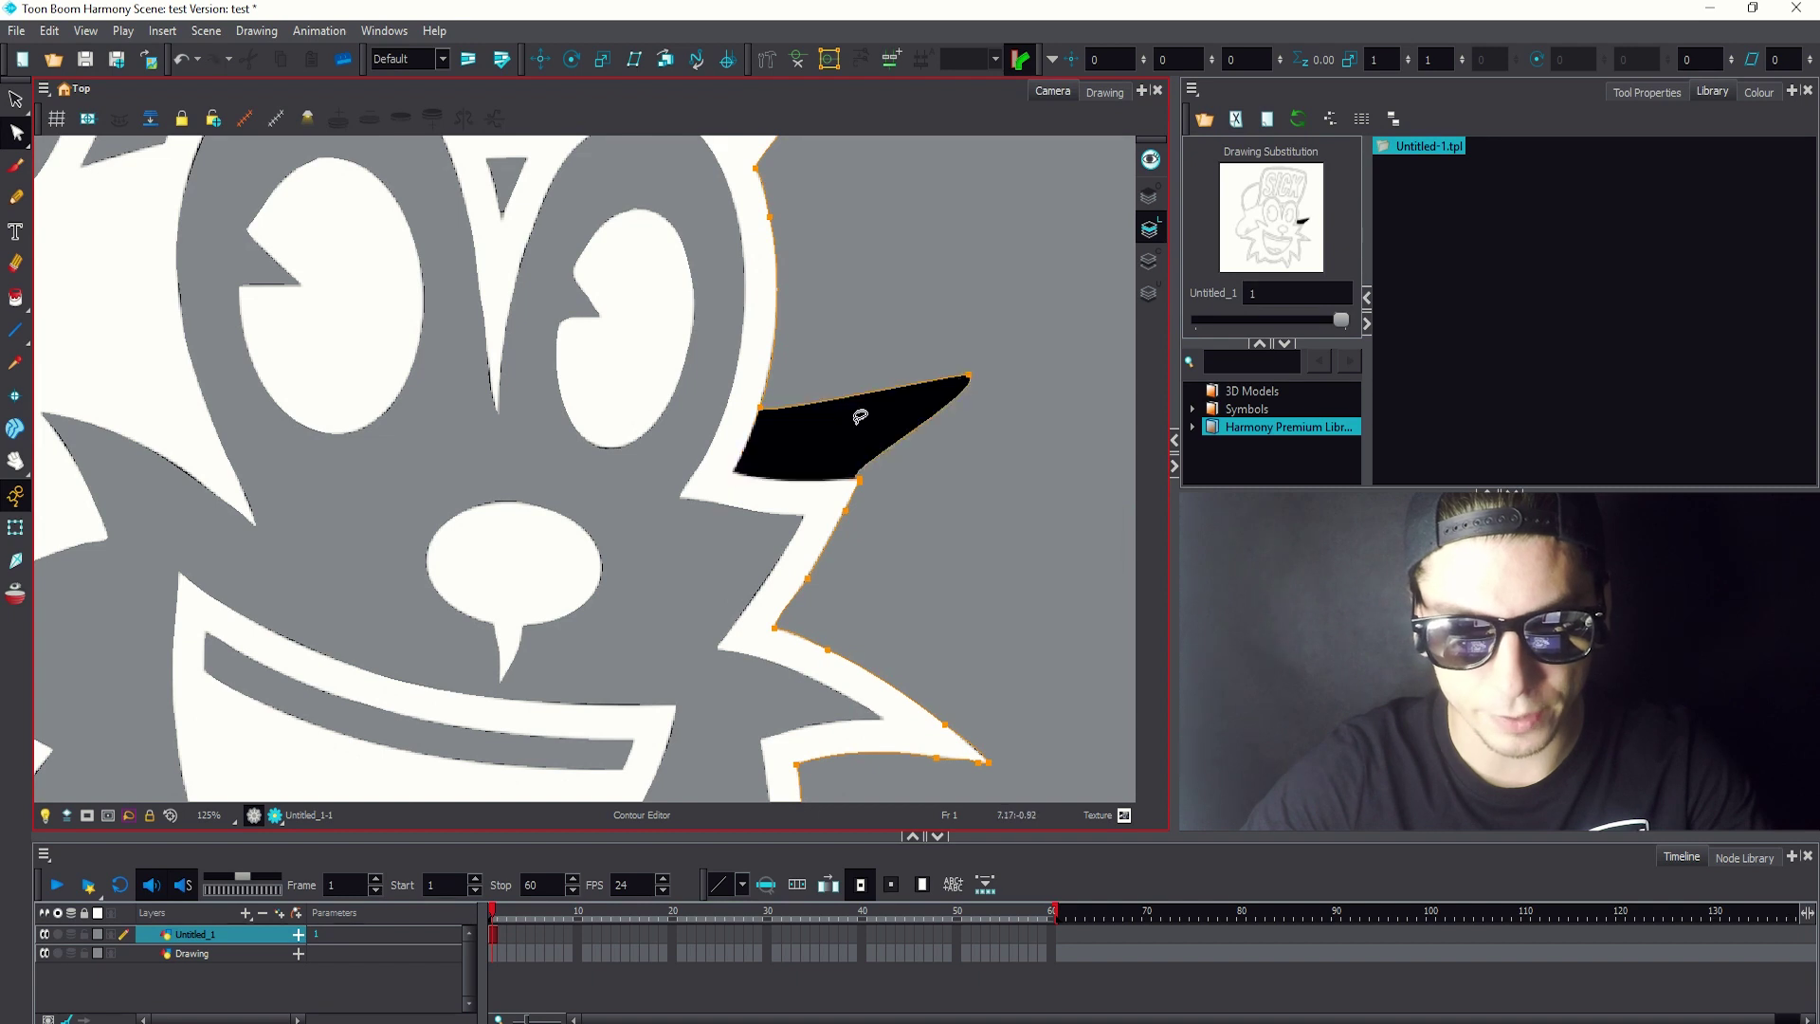
{"action": "scroll", "coordinate": [870, 415], "scroll_direction": "up", "scroll_amount": 3}
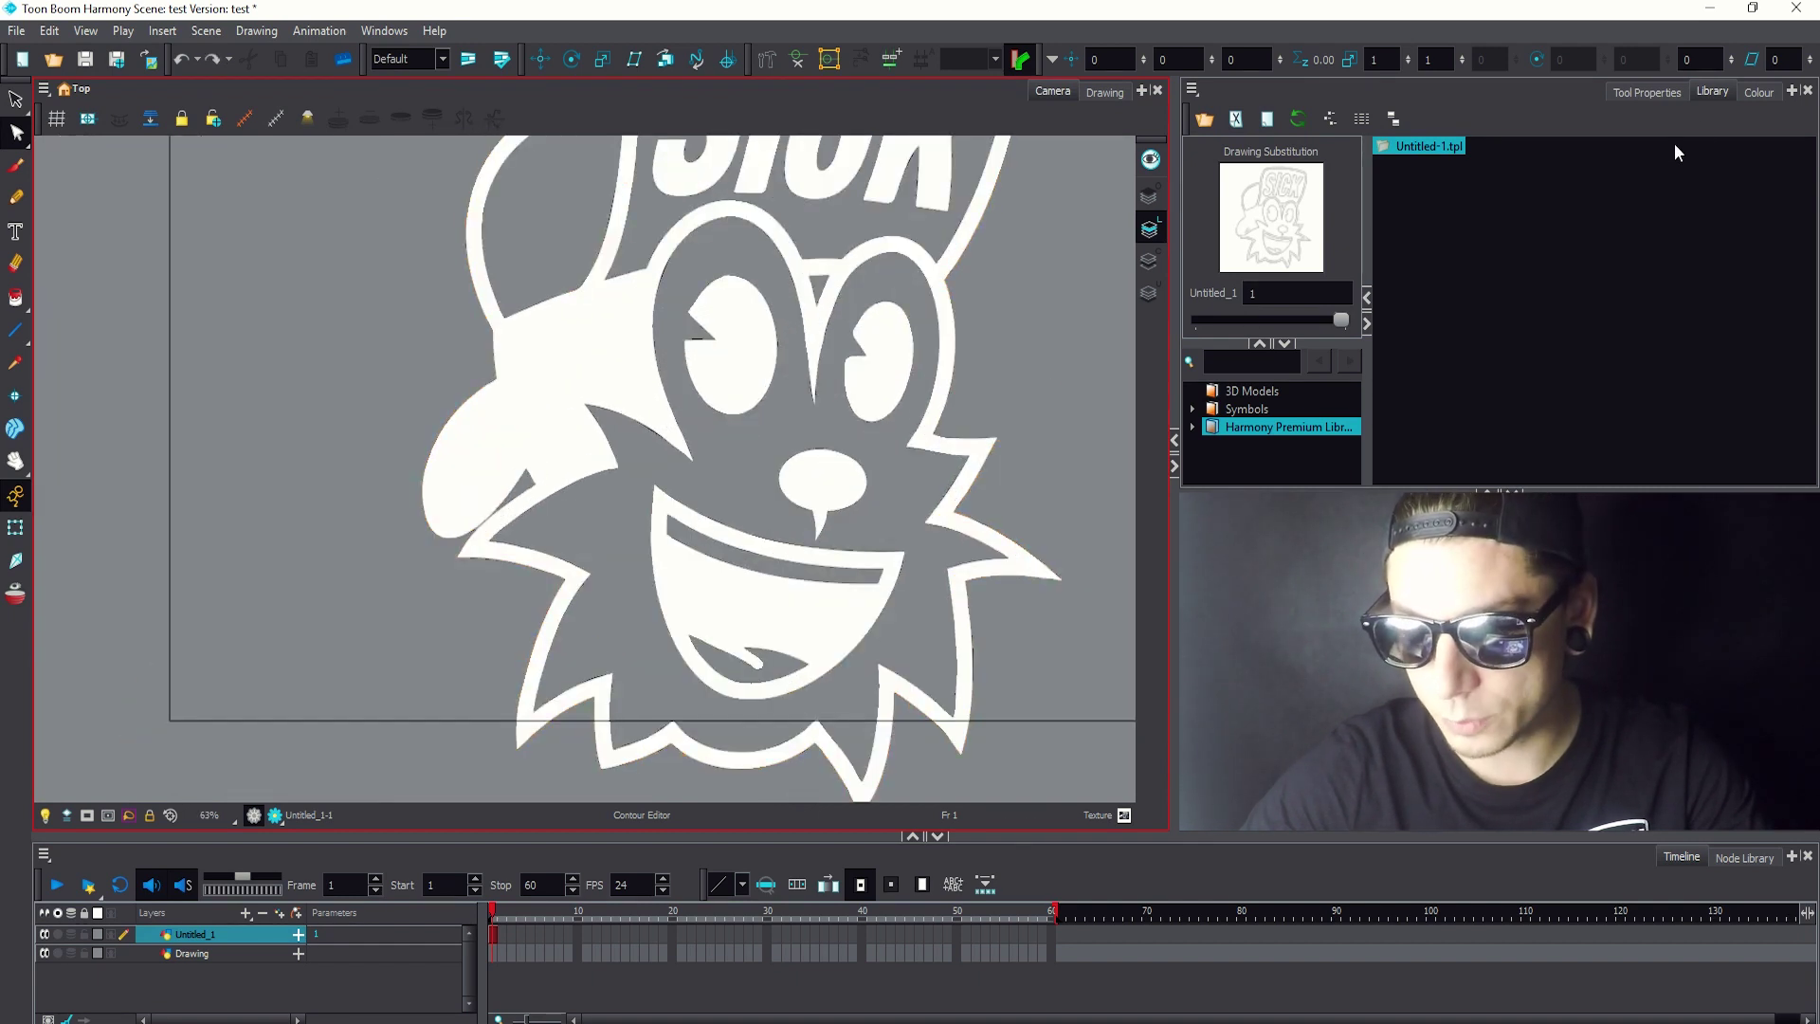
Review Untitled_1's Line Thickness, Controls and Drawing properties, then show the scene's colour palettes
{"action": "double_click", "coordinate": [569, 398]}
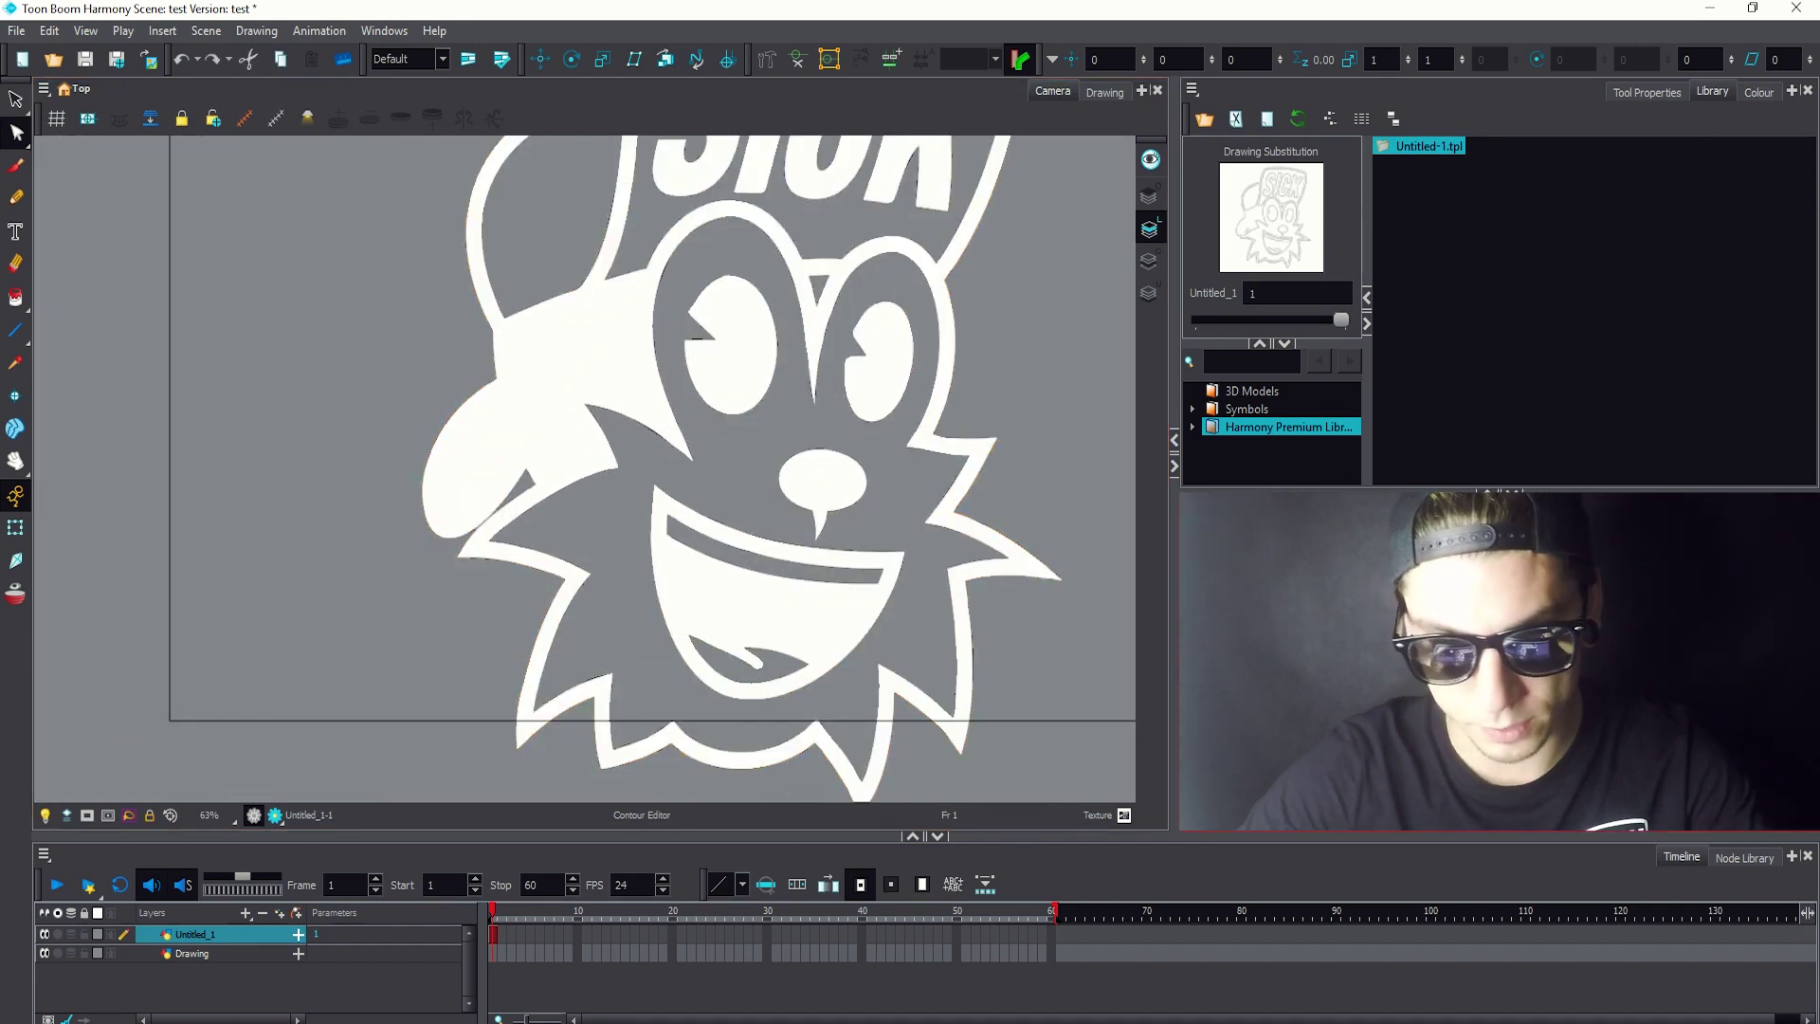
{"action": "left_click", "coordinate": [712, 434]}
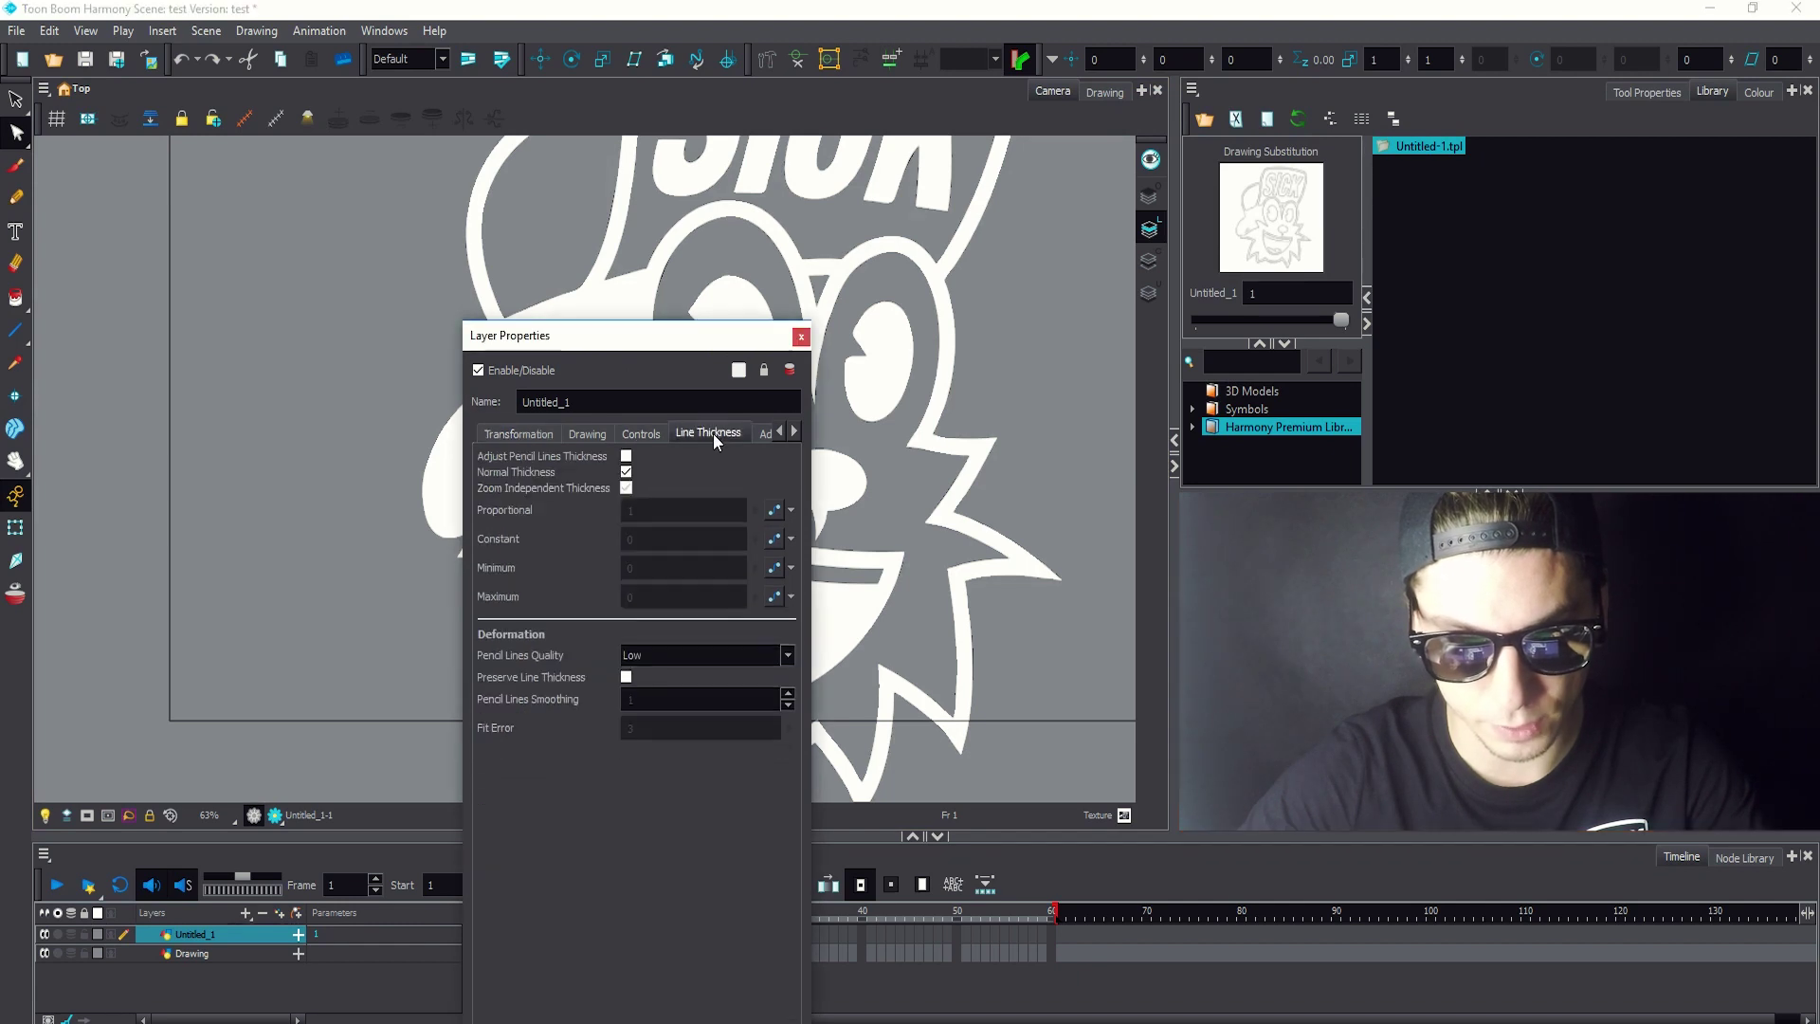
{"action": "left_click", "coordinate": [638, 434]}
{"action": "left_click", "coordinate": [589, 434]}
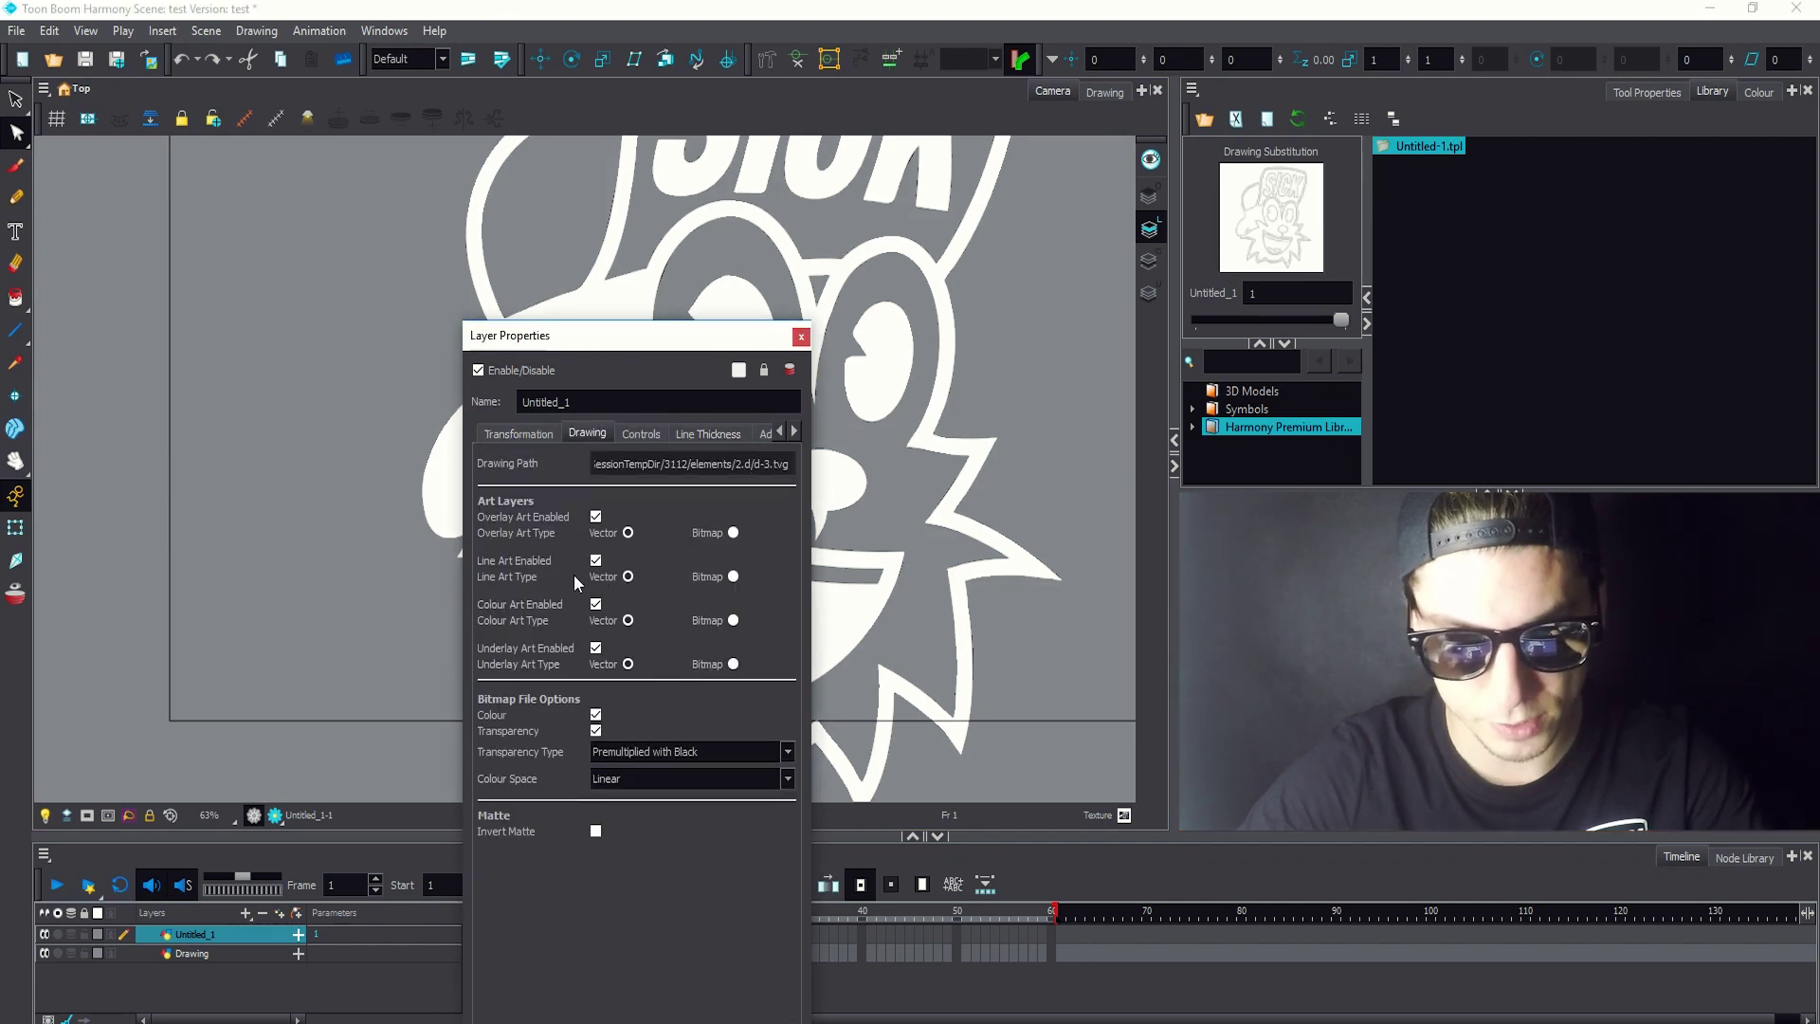
{"action": "left_click", "coordinate": [801, 338]}
{"action": "left_click", "coordinate": [1645, 92]}
{"action": "left_click", "coordinate": [1756, 92]}
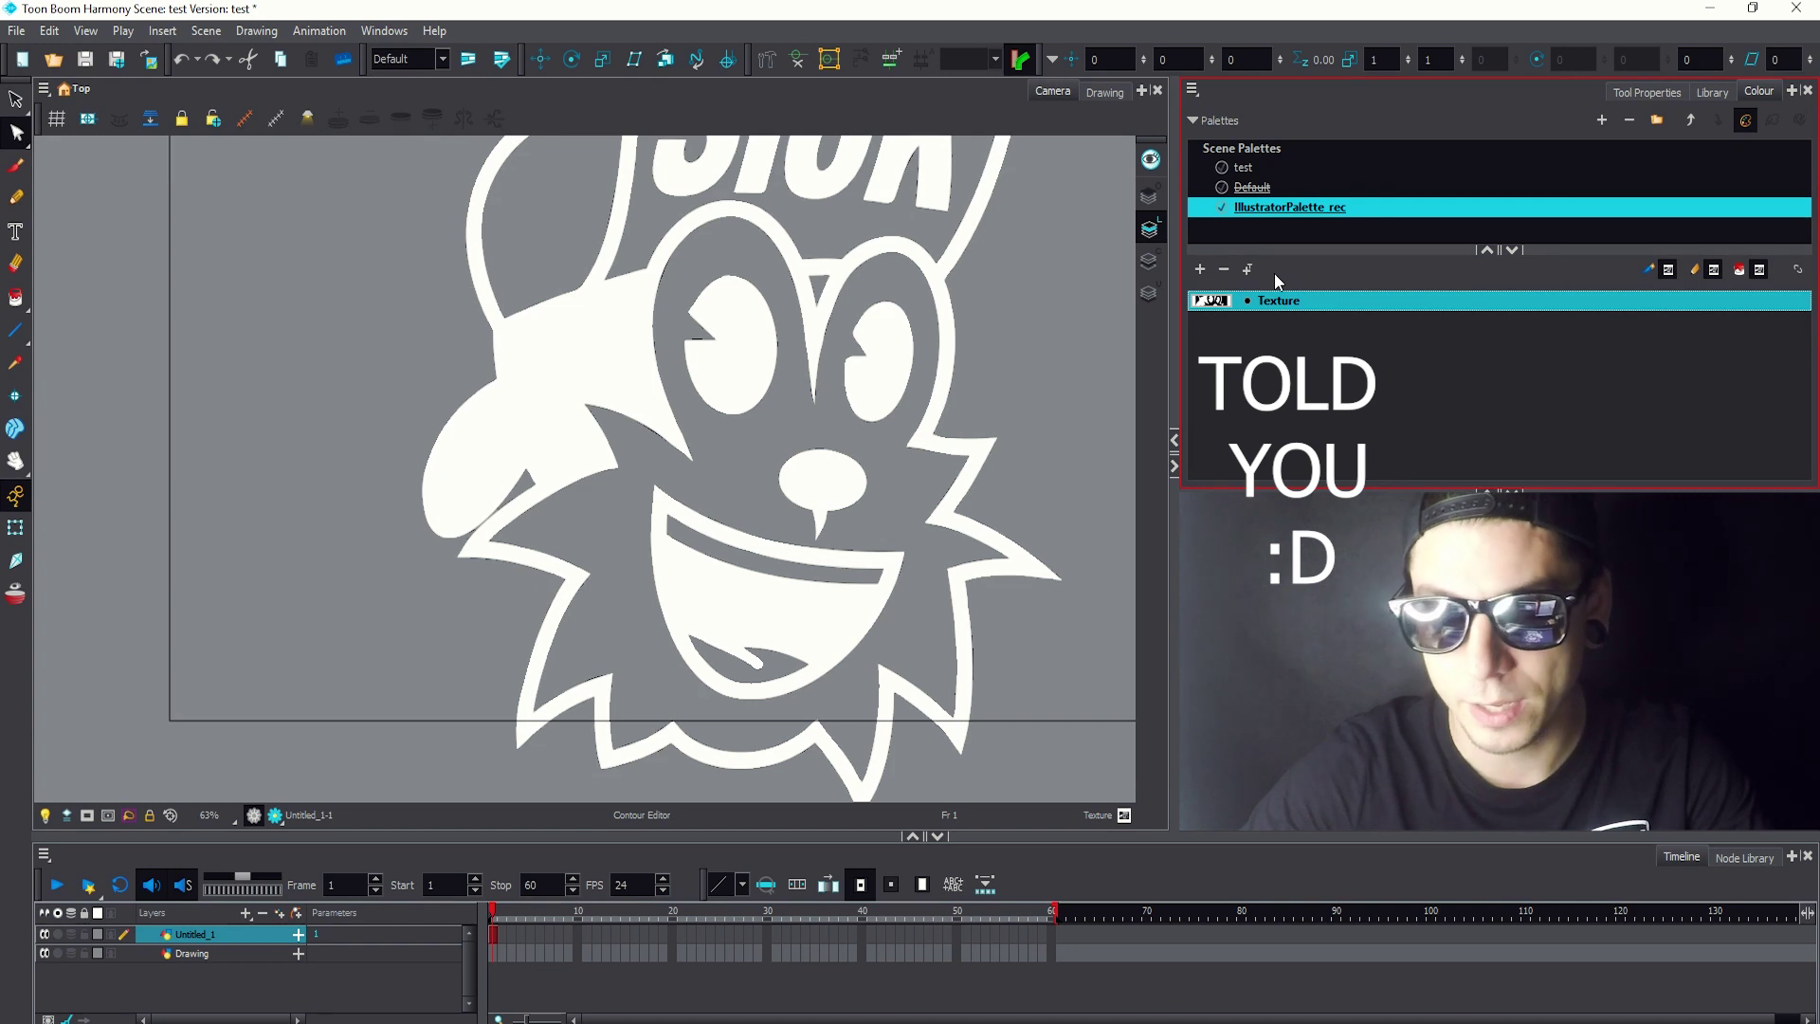
Pick Red from the test palette and paint the outline, both eyes, nose and mouth
{"action": "left_click", "coordinate": [1245, 170]}
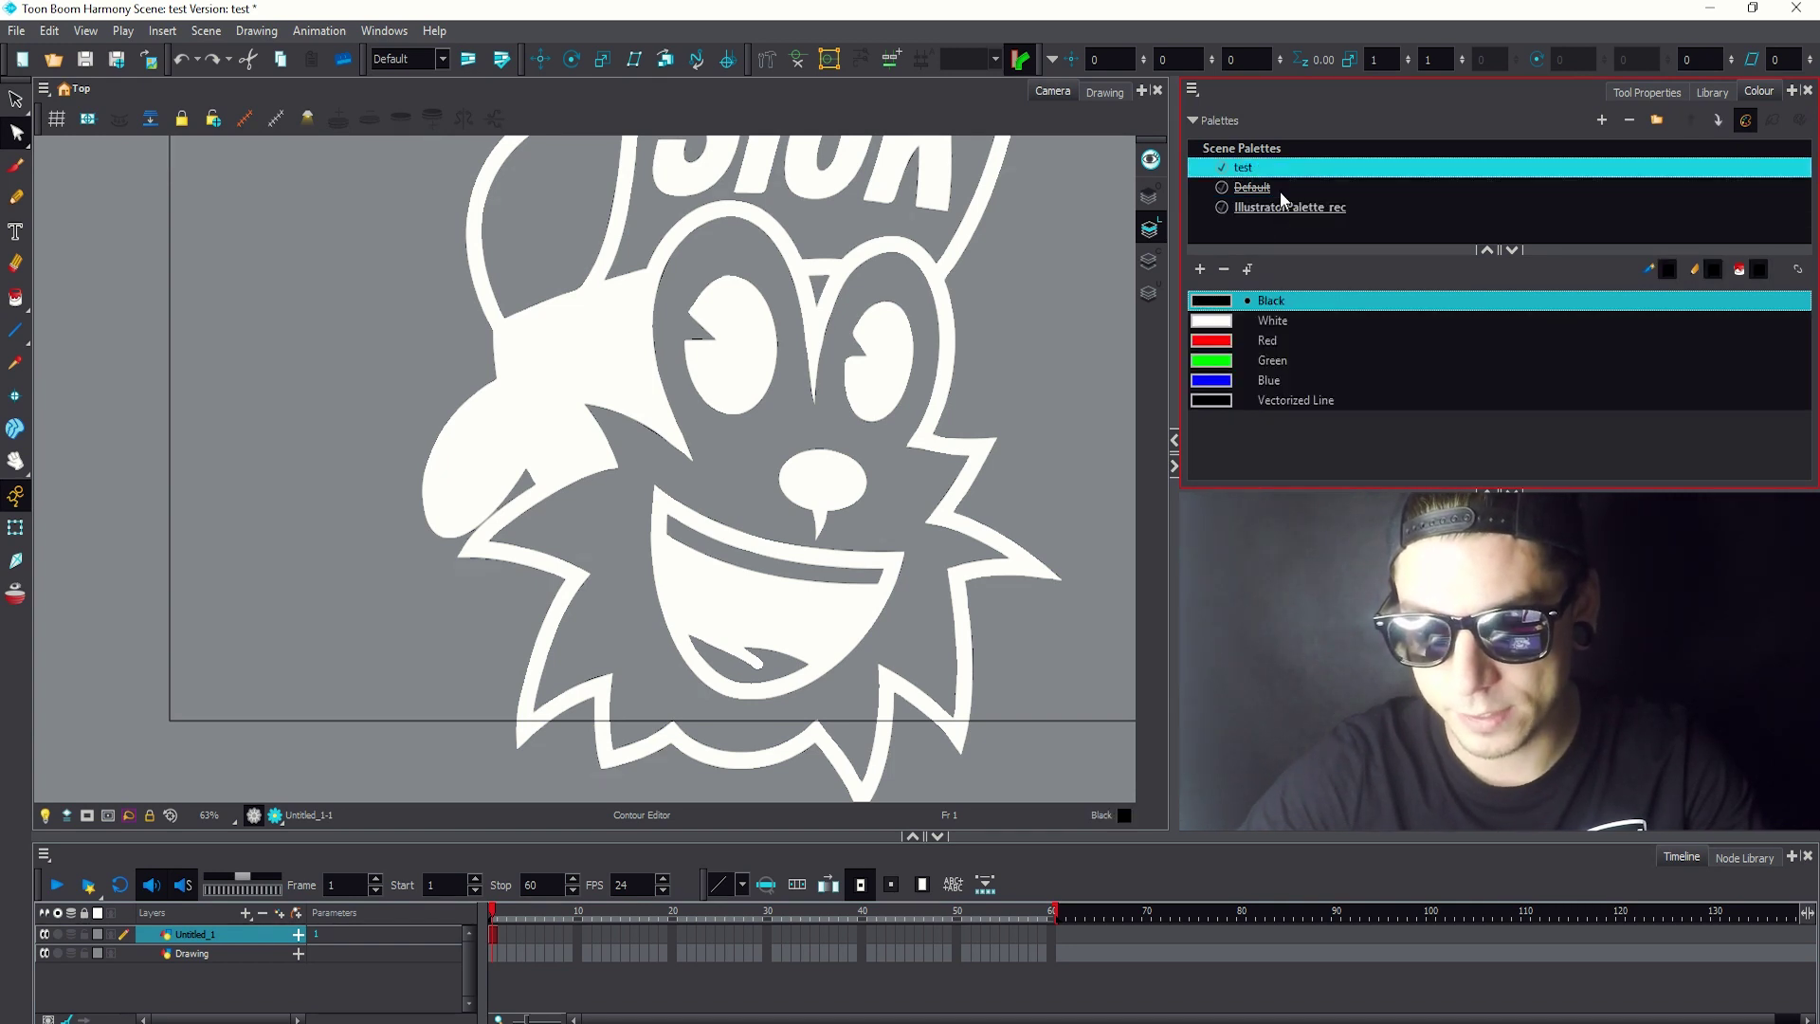
{"action": "left_click", "coordinate": [1218, 340]}
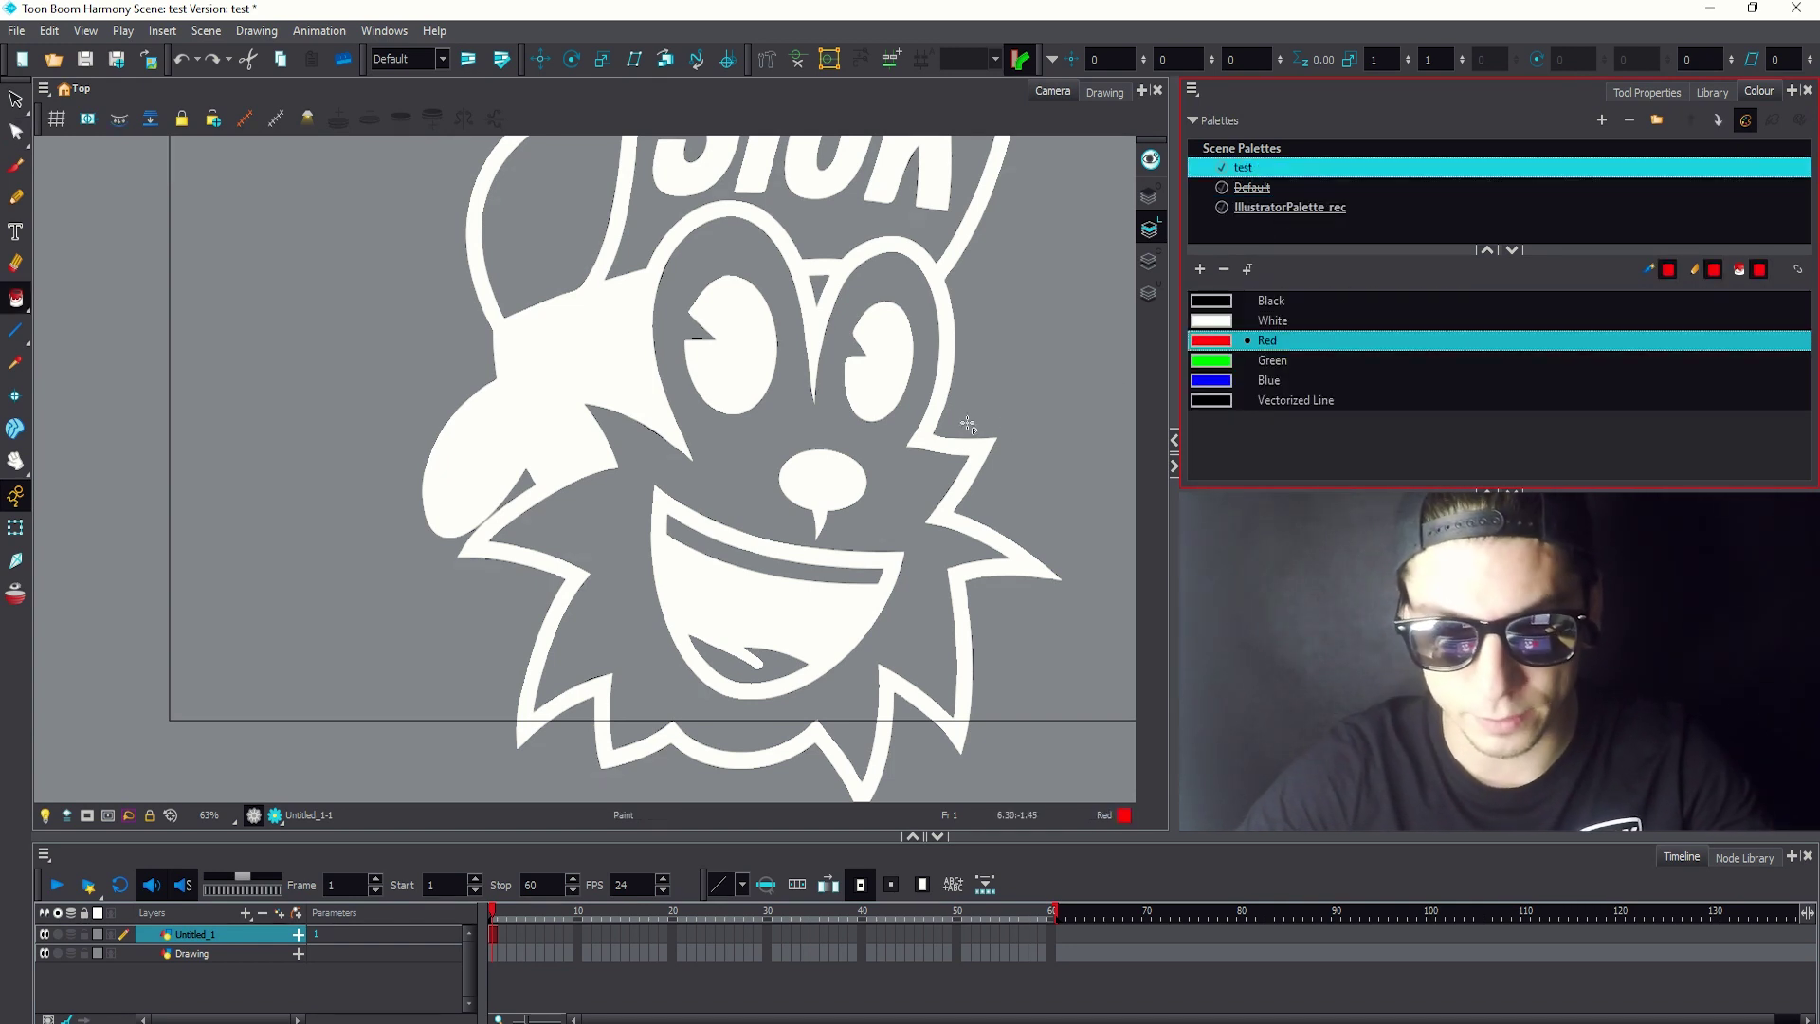
{"action": "left_click", "coordinate": [938, 406]}
{"action": "left_click", "coordinate": [879, 374]}
{"action": "left_click", "coordinate": [758, 398]}
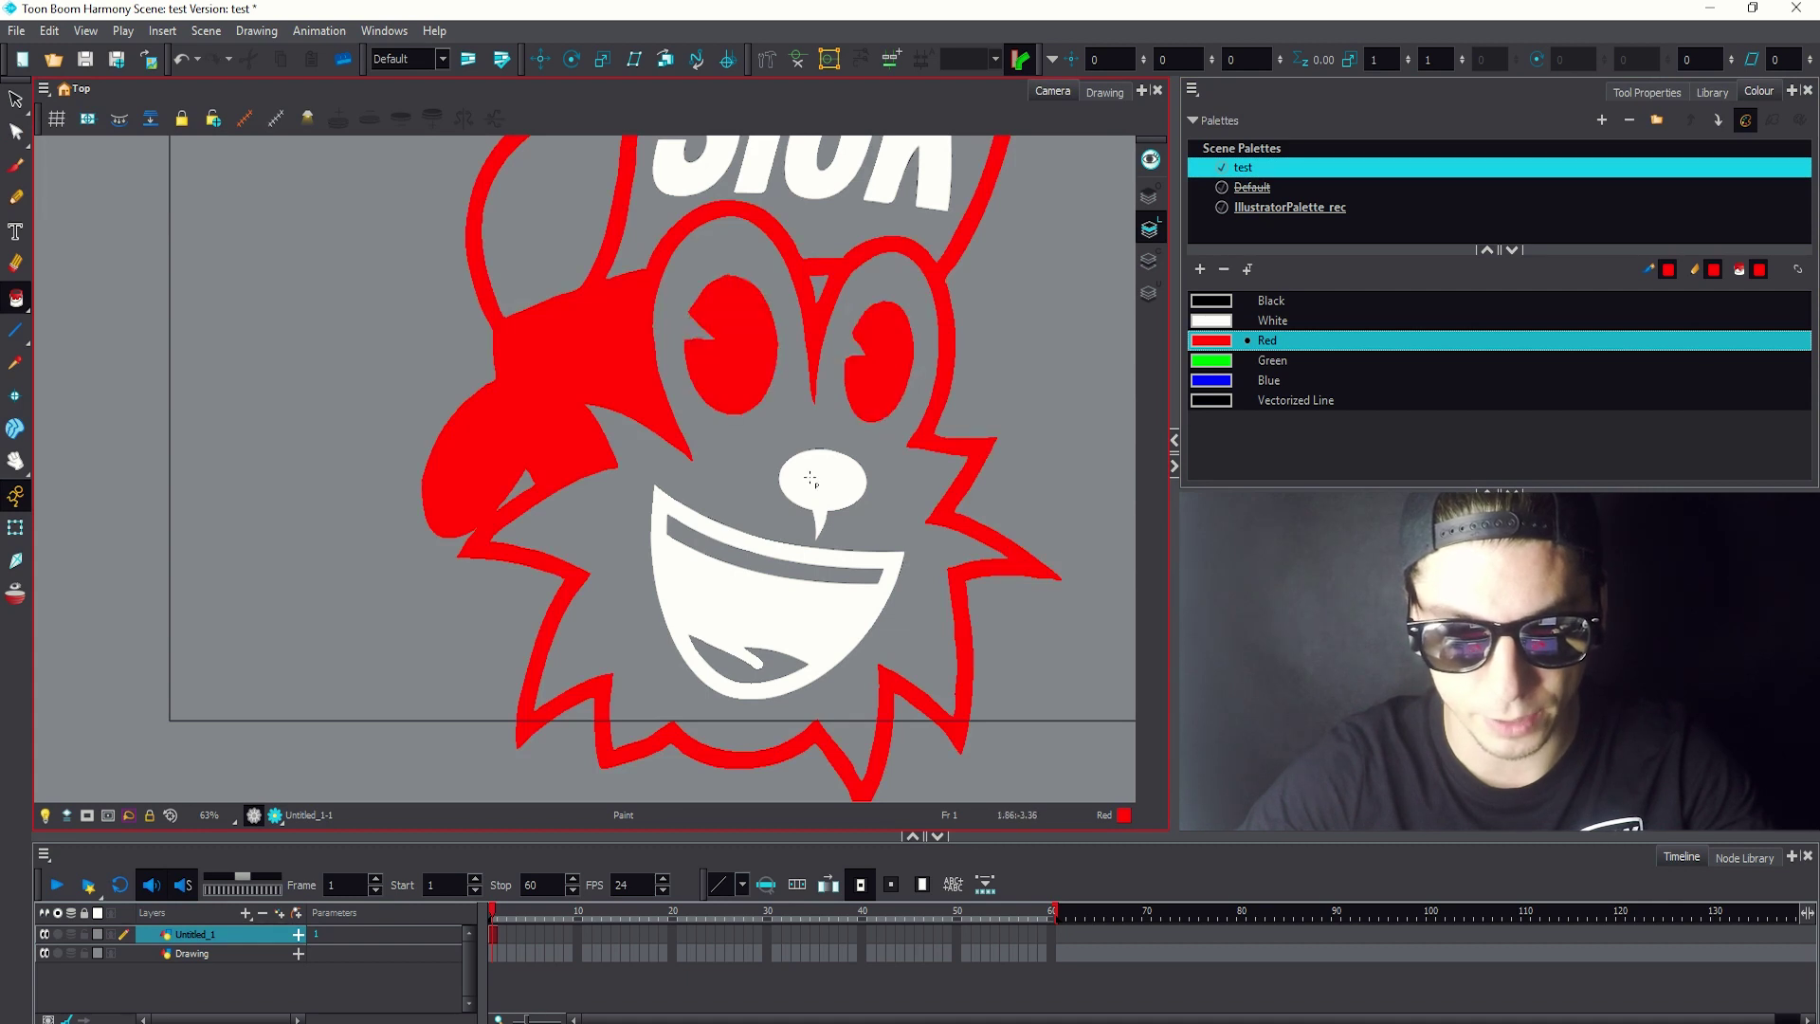
{"action": "left_click", "coordinate": [821, 479]}
{"action": "left_click", "coordinate": [783, 595]}
Paint the hat letters K and C red, undoing the unwanted fill inside the hat
{"action": "left_click", "coordinate": [879, 180]}
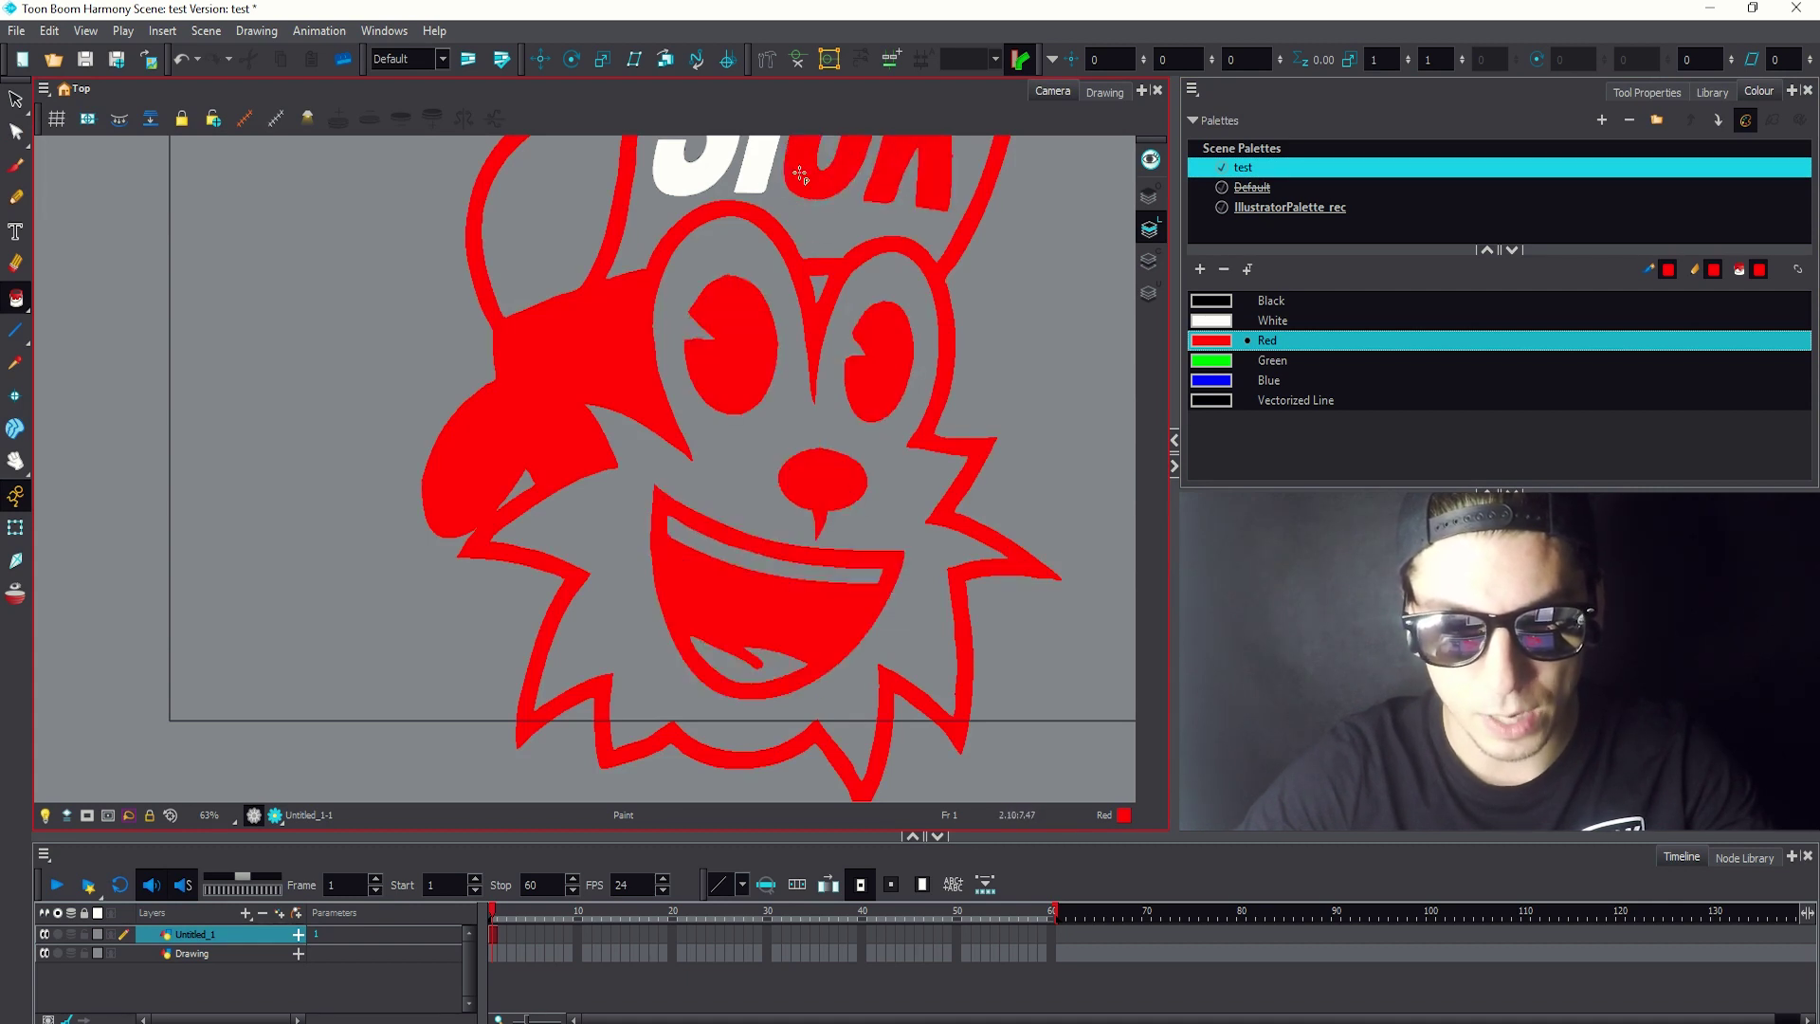
{"action": "left_click_drag", "start_coordinate": [804, 175], "coordinate": [720, 172]}
{"action": "key", "text": "ctrl+z"}
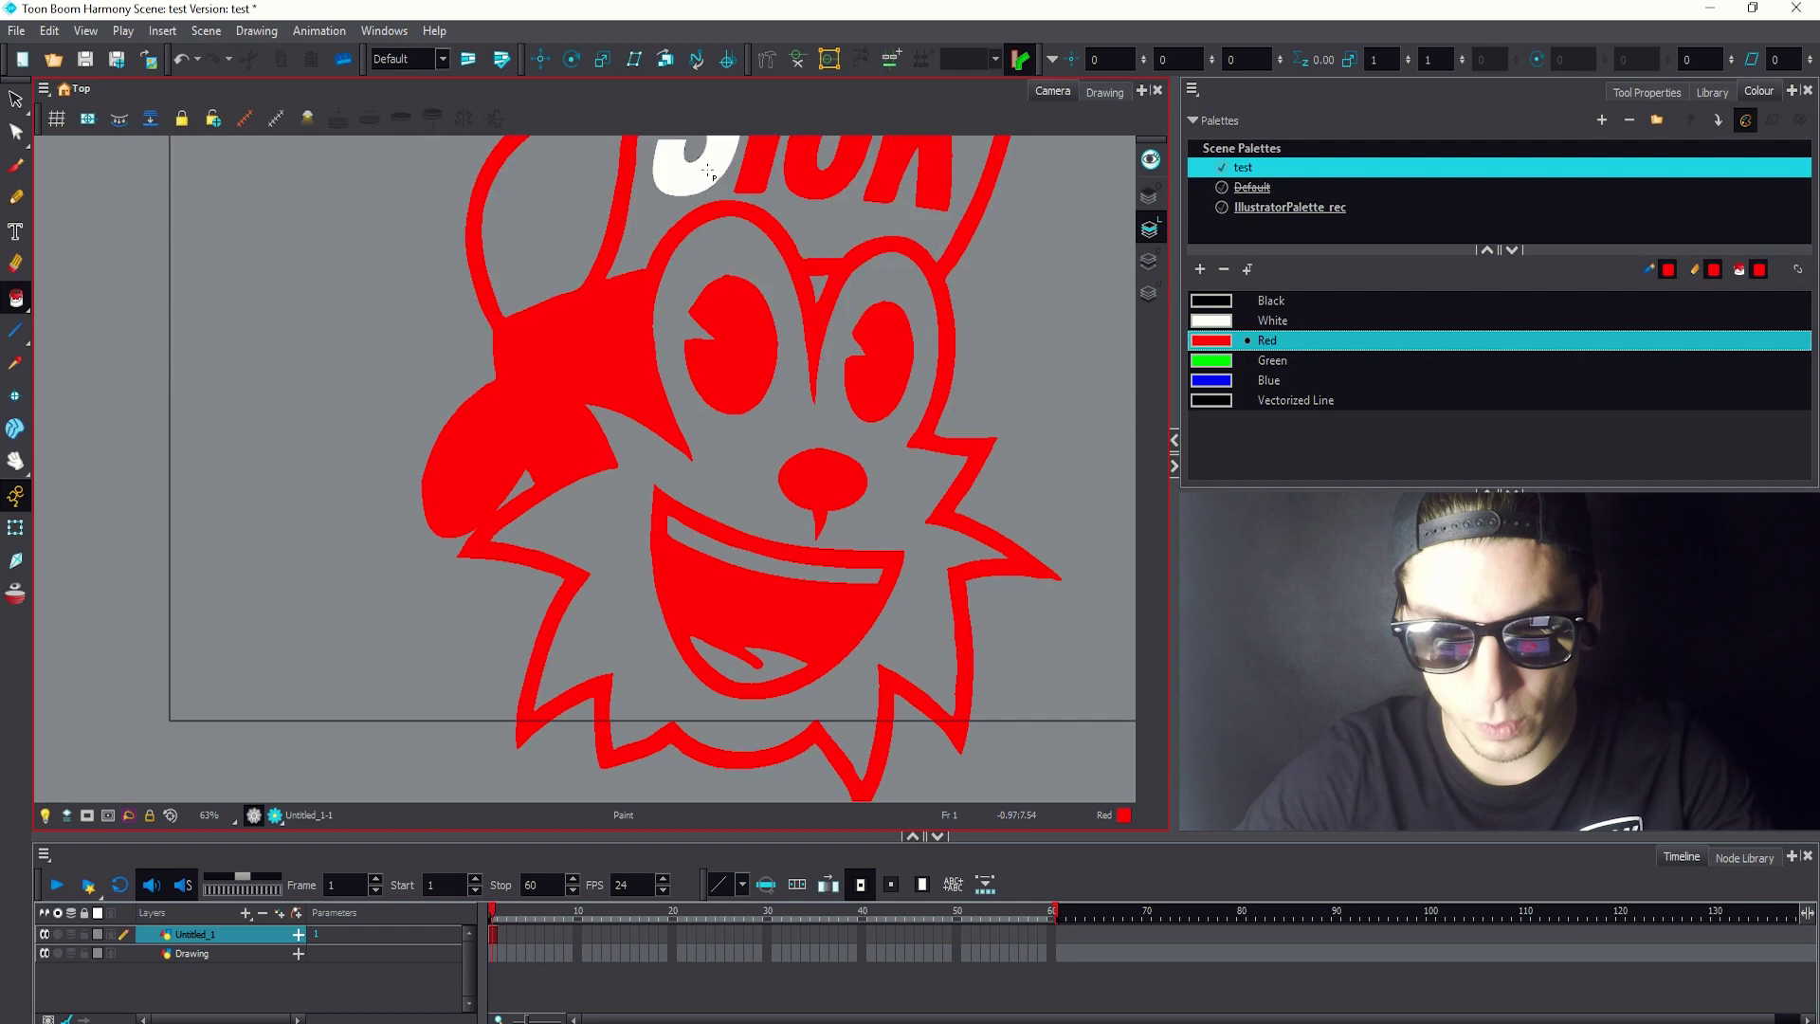
Select the drawing, switch to the Contour Editor with Alt+Q, then deselect it
{"action": "left_click", "coordinate": [951, 347]}
{"action": "key", "text": "alt+q"}
{"action": "left_click", "coordinate": [944, 443]}
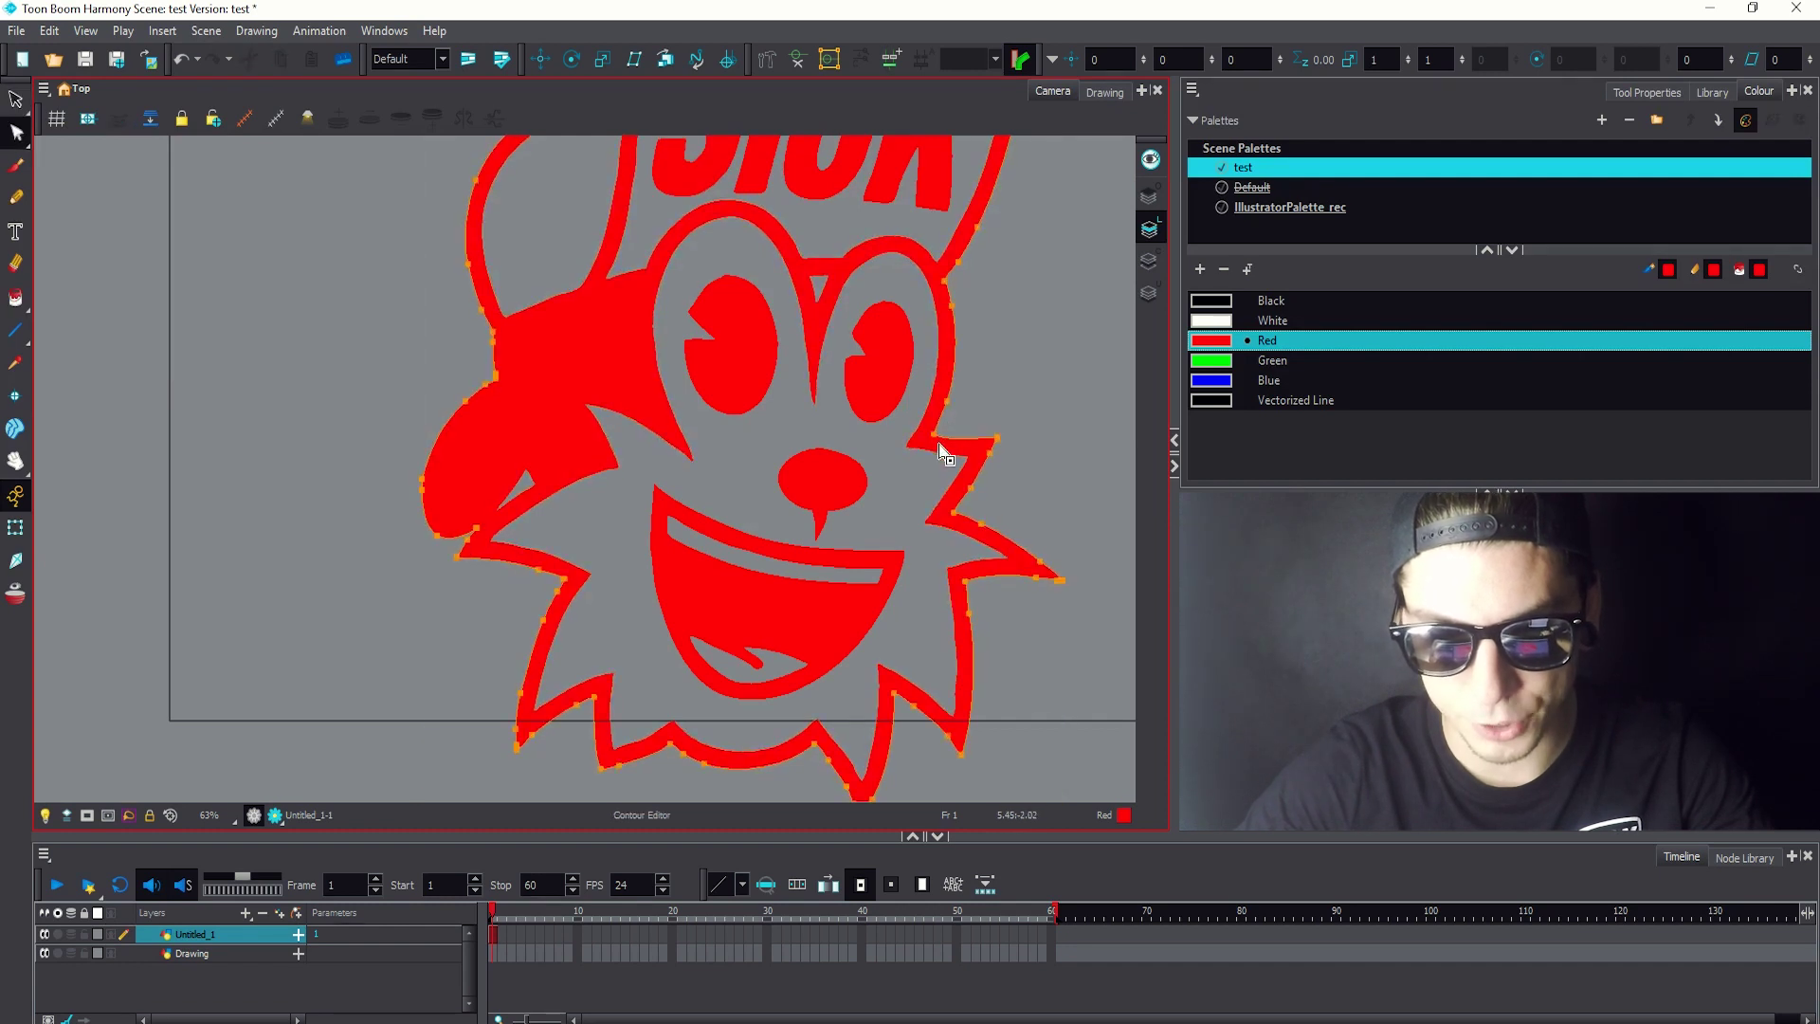